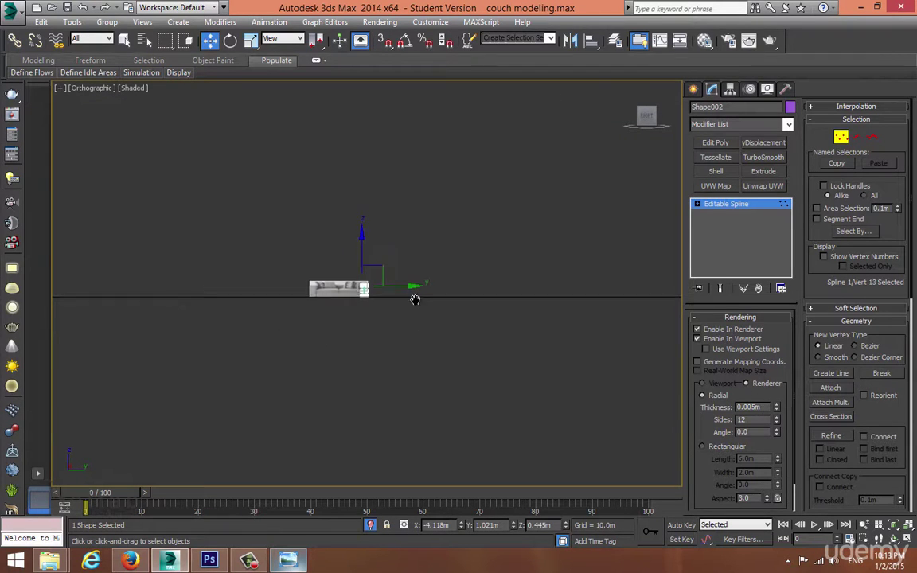
- Move the upper-left corner vertex of the piping spline inward to about Y 1.023 m, Z 0.443 m
scroll(367, 301, up, 5)
scroll(367, 301, up, 7)
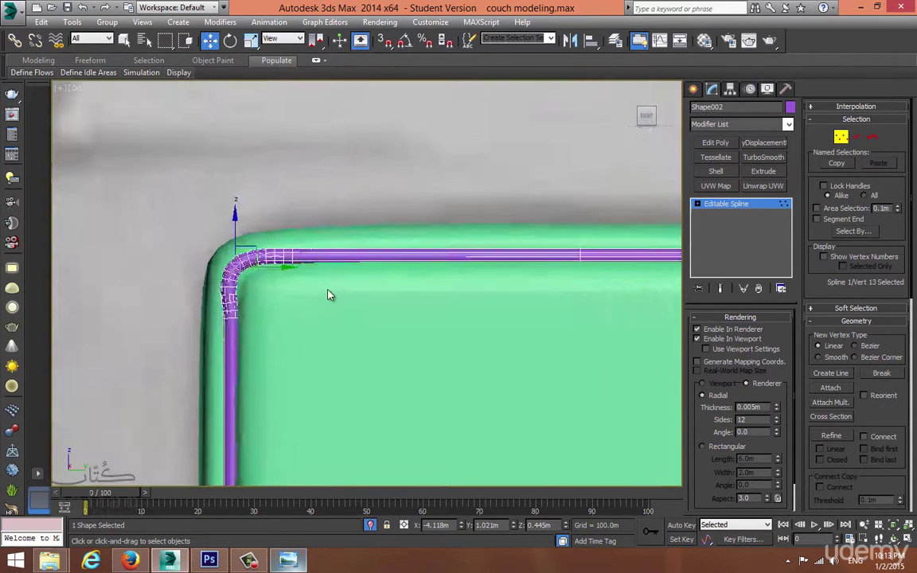
scroll(251, 262, up, 2)
drag(241, 262, 255, 261)
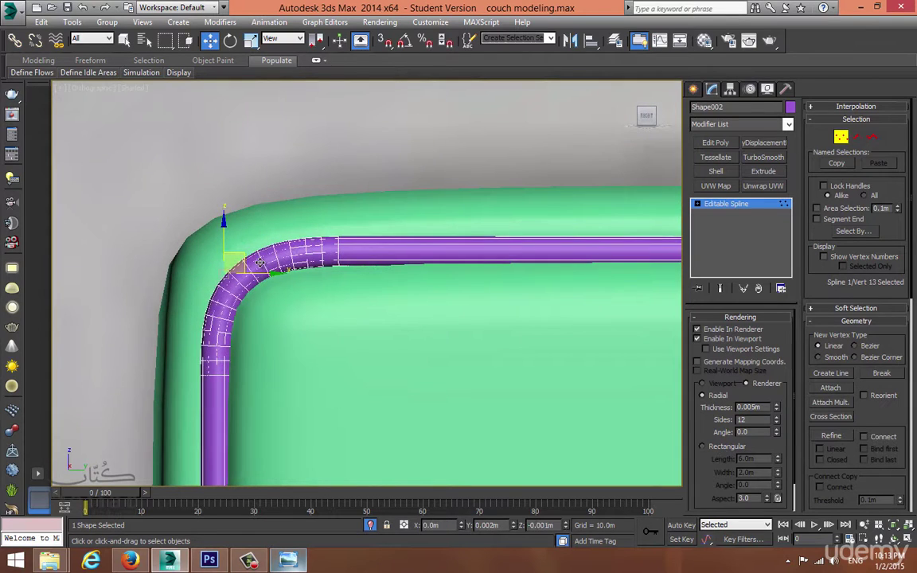
- Move the upper-right corner vertex of the piping spline slightly inward to round off that corner
scroll(395, 299, down, 5)
middle_drag(394, 299, 76, 204)
scroll(522, 188, up, 5)
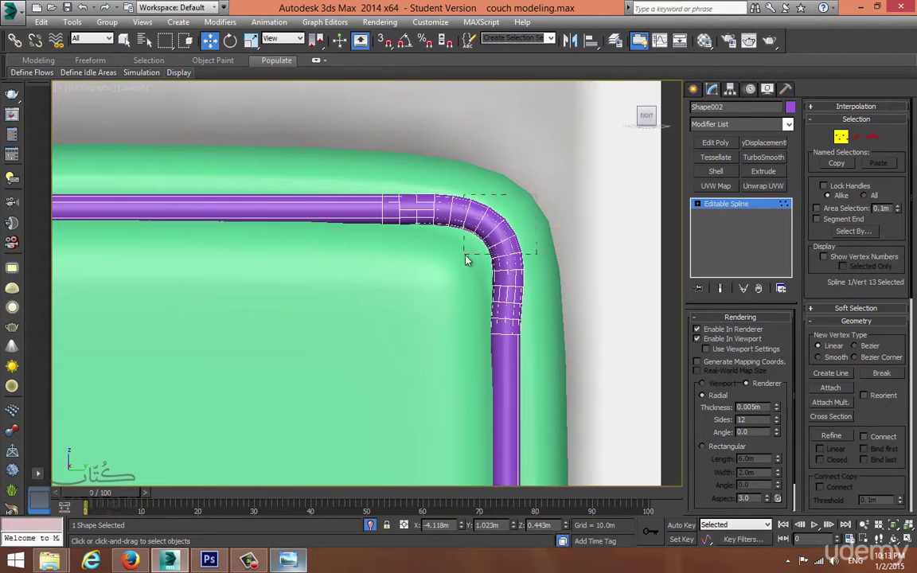
drag(465, 255, 464, 256)
drag(512, 218, 495, 221)
- Move the lower-right corner vertex of the piping spline inward to about Y 1.241 m, Z 0.02 m
scroll(472, 217, down, 6)
middle_drag(502, 414, 470, 140)
scroll(427, 401, up, 2)
scroll(455, 399, up, 5)
drag(481, 405, 406, 478)
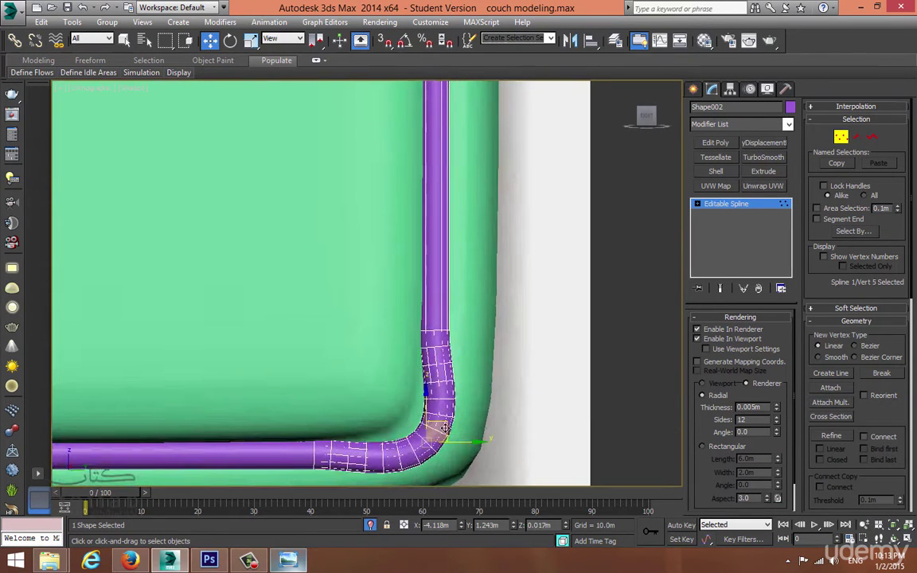
drag(443, 425, 429, 410)
scroll(330, 397, down, 3)
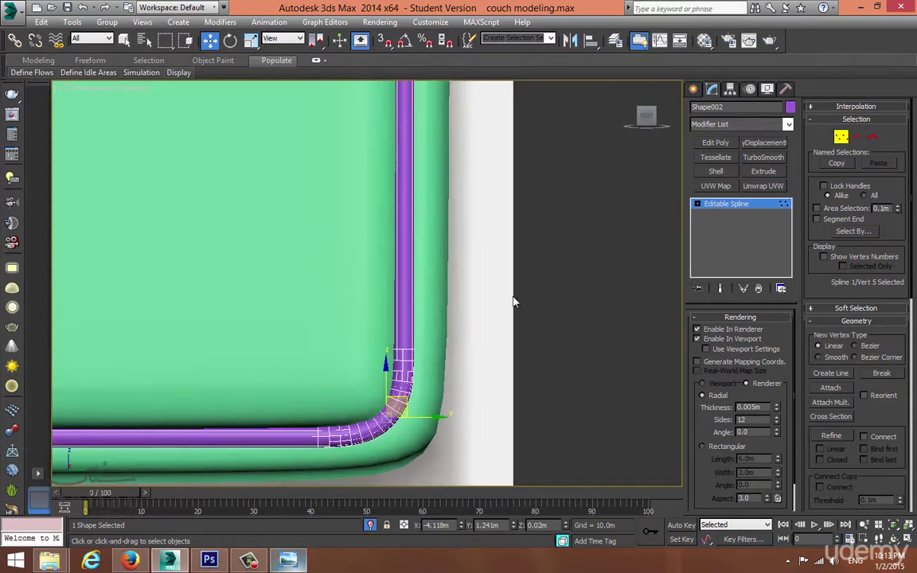
- Move the lower-left corner vertex of the piping spline inward to about Y 1.024 m, Z 0.021 m
scroll(430, 278, down, 1)
scroll(283, 284, down, 2)
middle_drag(352, 307, 542, 279)
scroll(541, 279, down, 1)
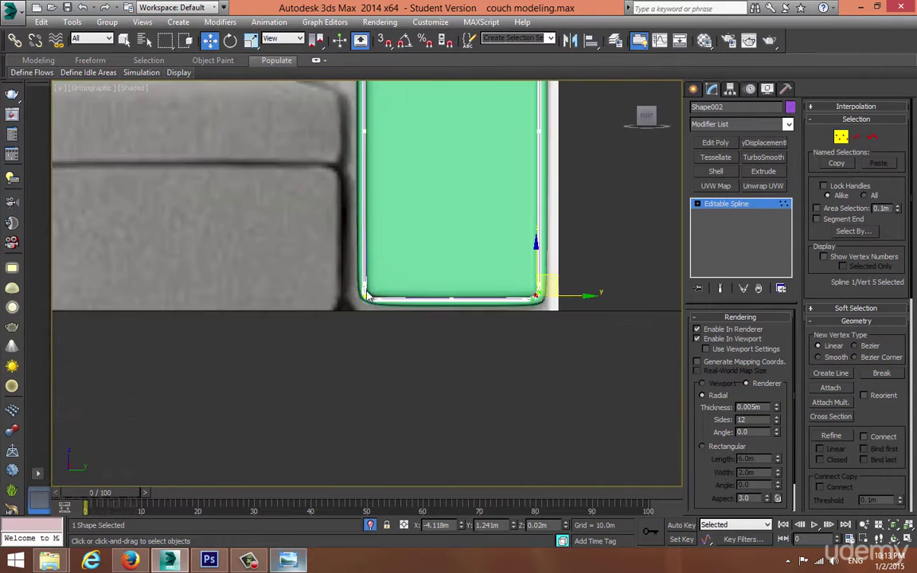
scroll(374, 300, up, 6)
drag(292, 369, 291, 369)
drag(359, 305, 375, 295)
scroll(375, 295, down, 5)
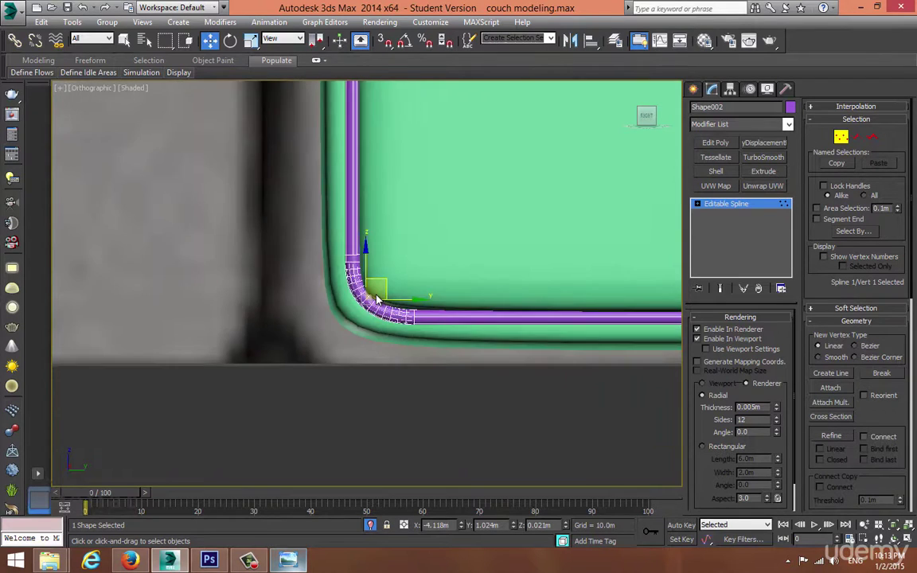
- Leave vertex editing of the piping spline and frame it in the maximized perspective view
middle_drag(375, 298, 332, 389)
scroll(366, 350, down, 3)
middle_drag(408, 288, 387, 407)
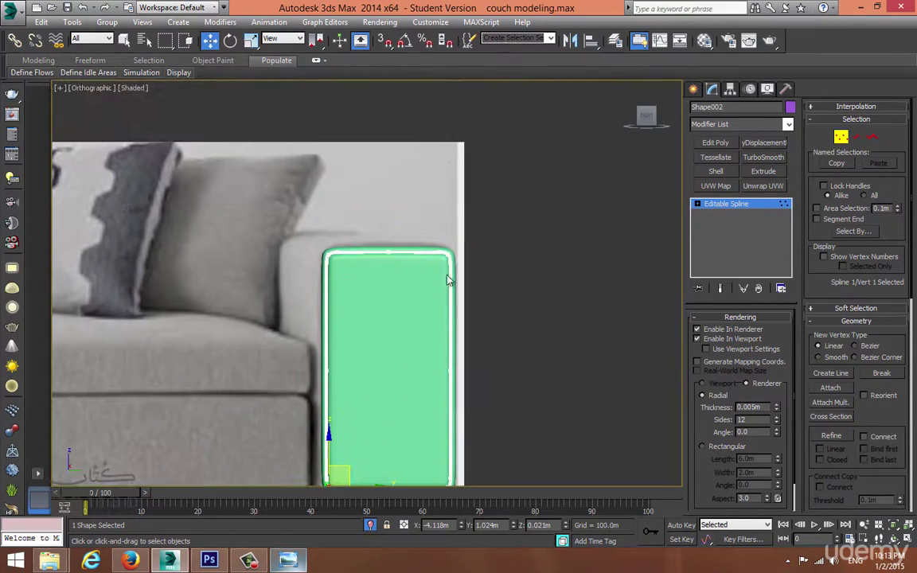
scroll(447, 275, up, 5)
scroll(402, 239, up, 4)
click(716, 207)
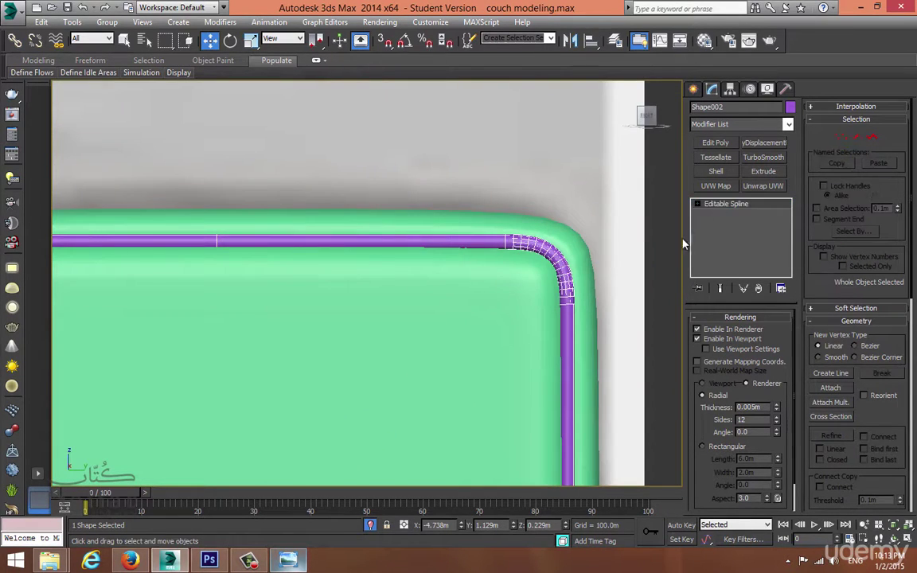
key(alt+w)
right_click(522, 357)
key(alt+w)
key(z)
middle_drag(425, 285, 429, 318)
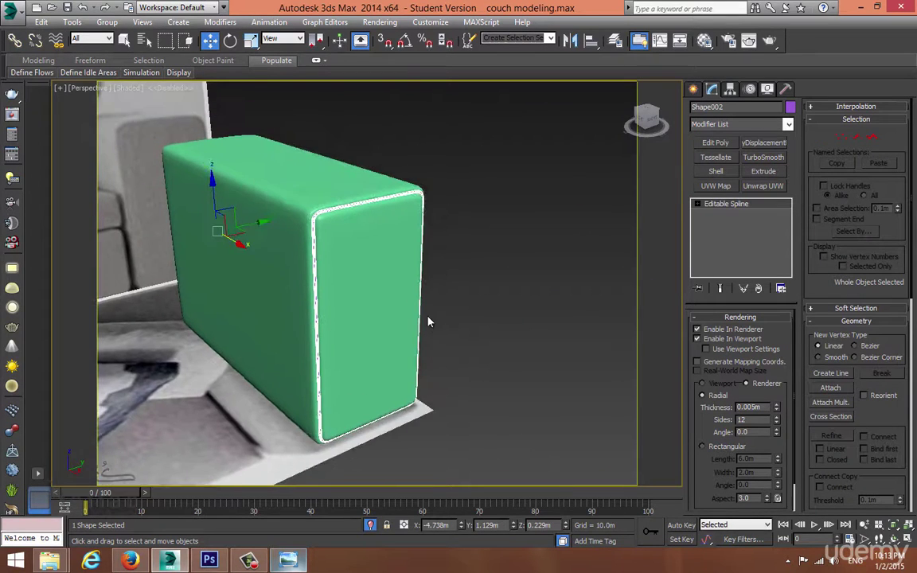
- Check the Visual Style & Appearance settings in the viewport configuration
key(F3)
key(F3)
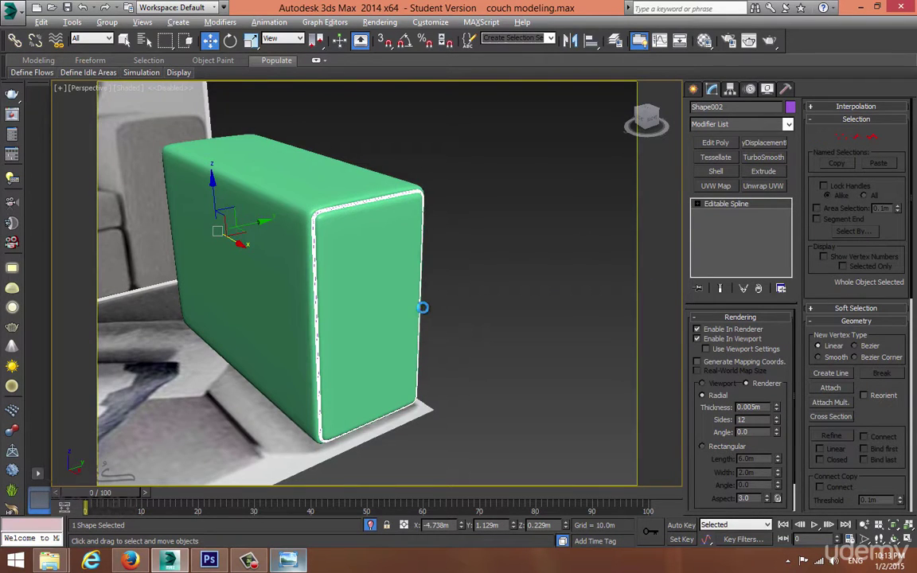
key(alt+b)
click(329, 141)
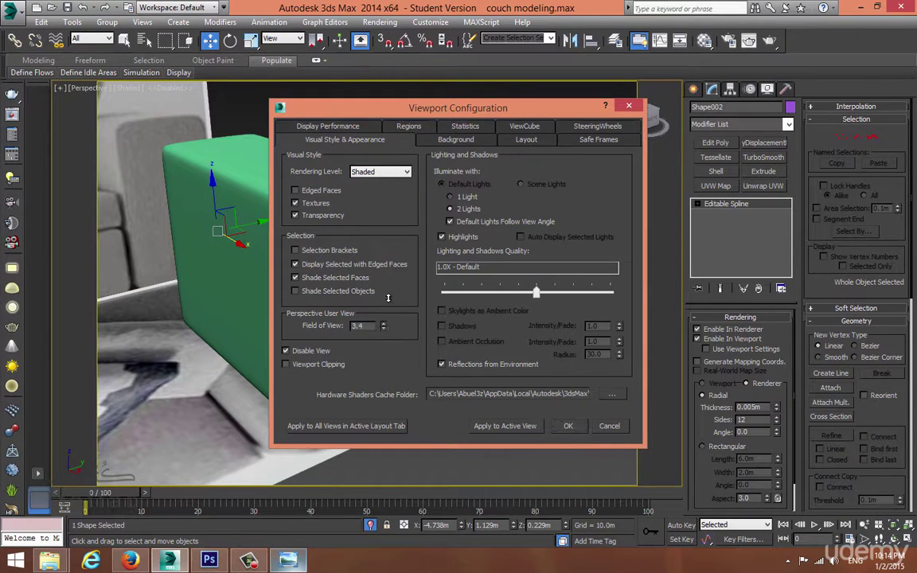
click(578, 429)
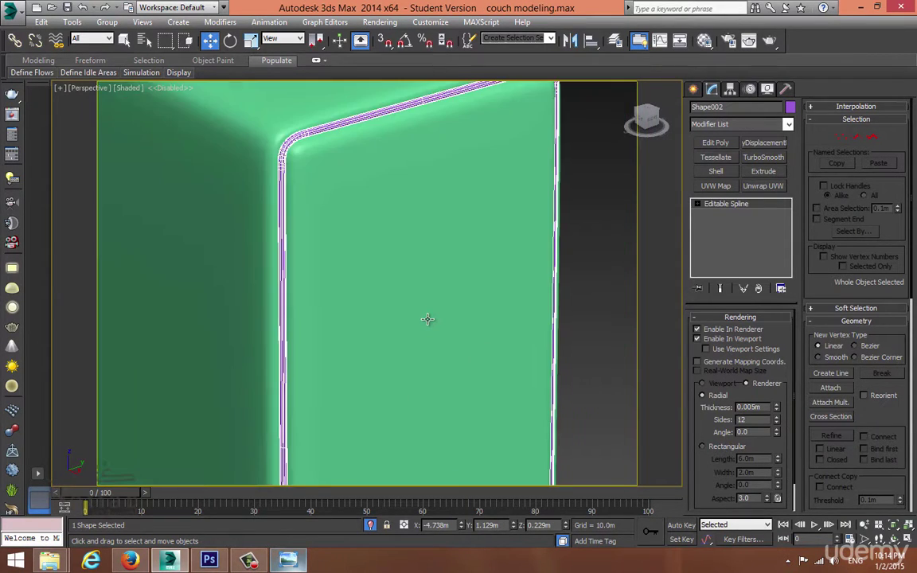
- Convert the piping spline on the armrest's front face to an Editable Poly
scroll(427, 319, down, 3)
middle_drag(428, 319, 412, 226)
right_click(359, 207)
mouse_move(473, 323)
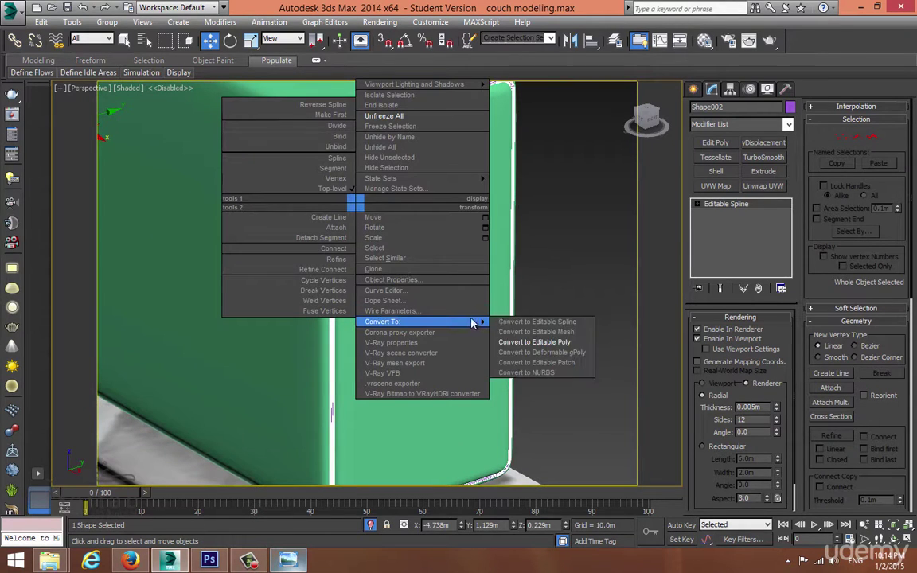
click(558, 340)
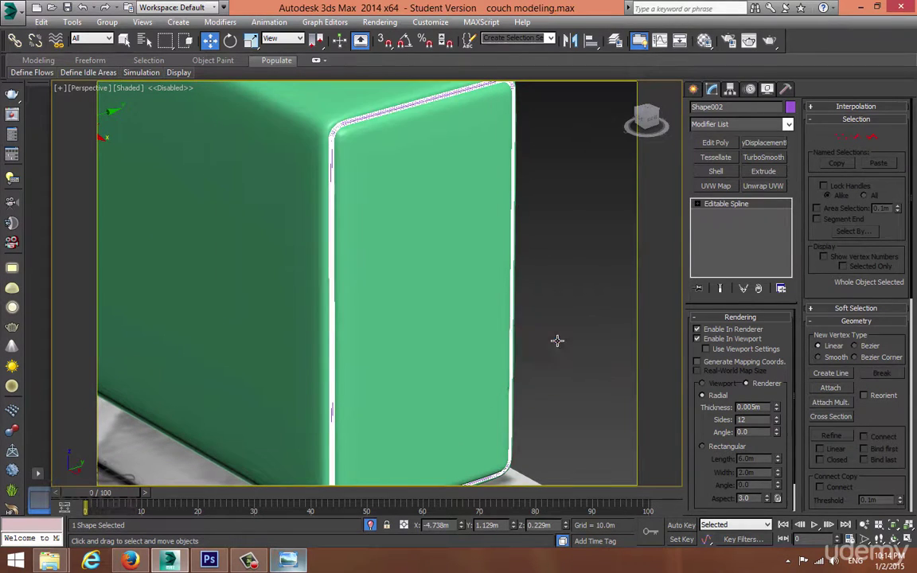
- Select the armrest box together with its piping in the perspective view
click(562, 241)
alt+middle_drag(541, 232, 573, 261)
scroll(484, 238, down, 5)
click(513, 298)
middle_drag(554, 261, 443, 246)
ctrl+click(489, 227)
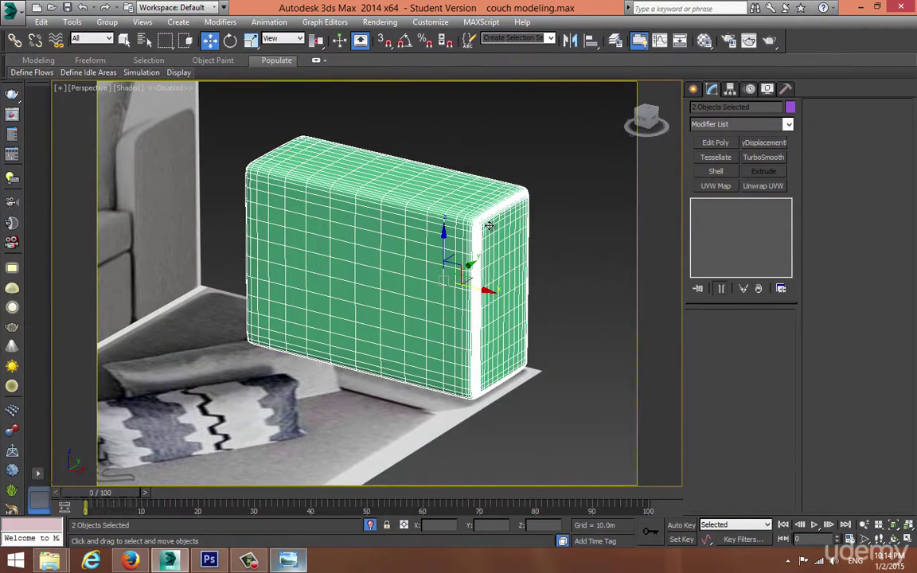
- Select only the armrest box in the top view and start vertex editing on its Editable Poly base
alt+middle_drag(385, 247, 312, 271)
scroll(312, 271, down, 4)
key(alt+w)
middle_click(204, 201)
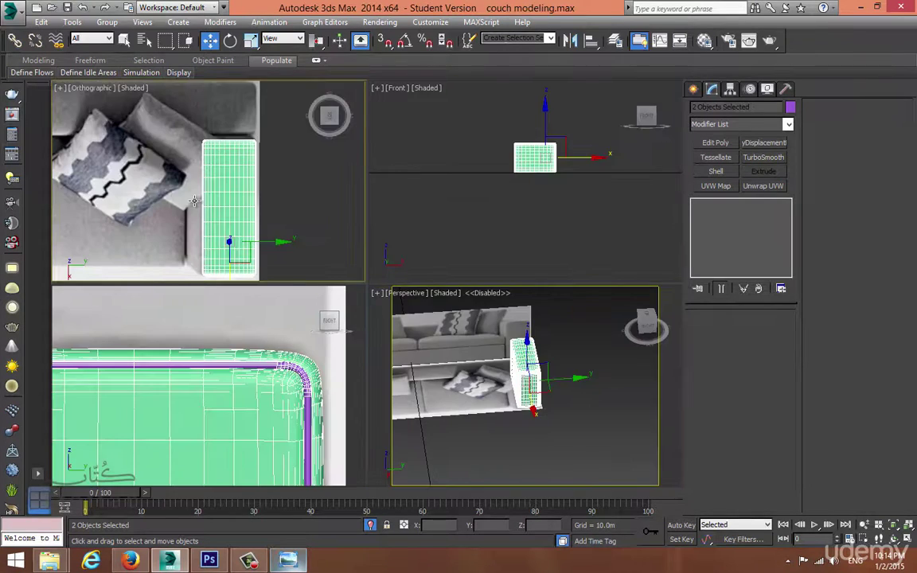
key(alt+w)
middle_drag(202, 201, 213, 204)
scroll(213, 204, down, 3)
scroll(306, 211, up, 6)
click(419, 190)
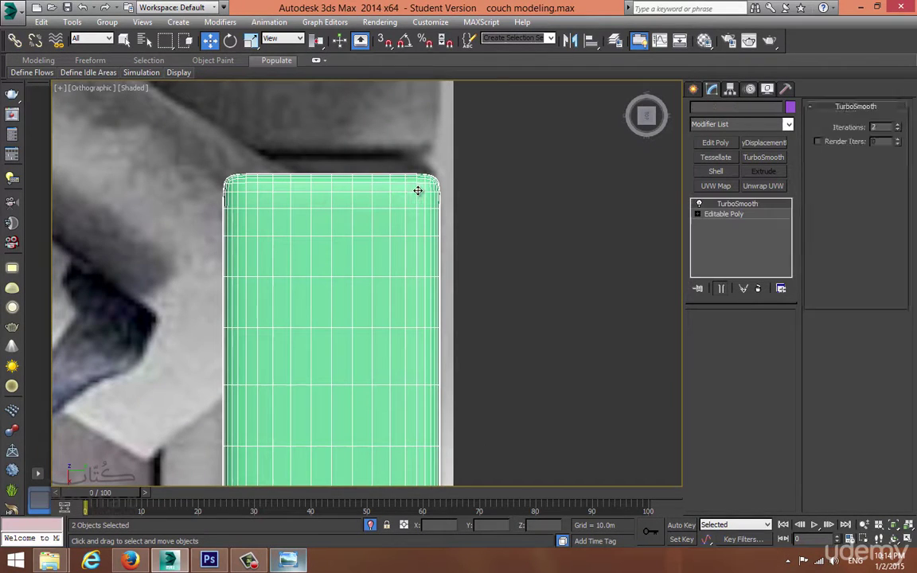
click(702, 215)
key(1)
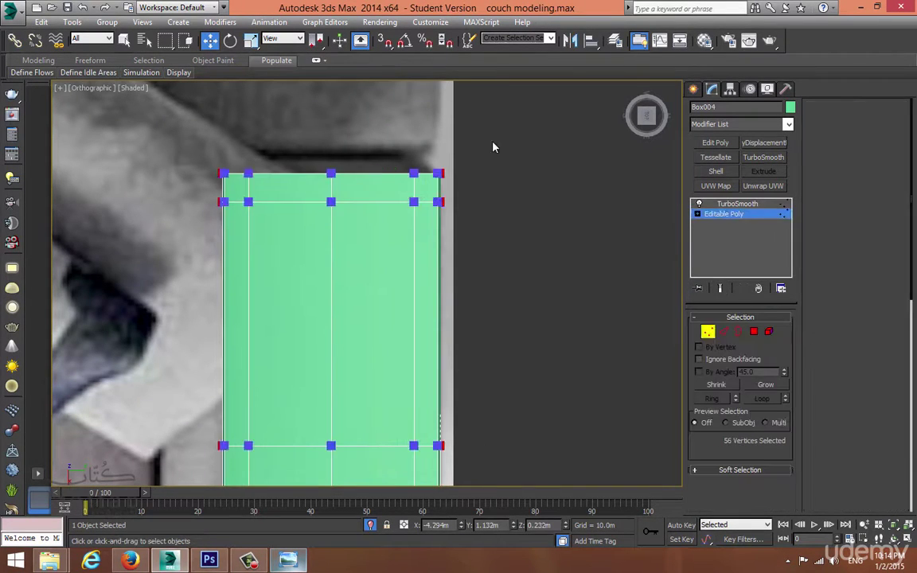
- Move the armrest's two rear vertex rows slightly toward the backrest along X and return to the TurboSmooth level
drag(491, 147, 182, 230)
scroll(331, 180, up, 2)
drag(335, 232, 334, 213)
click(712, 332)
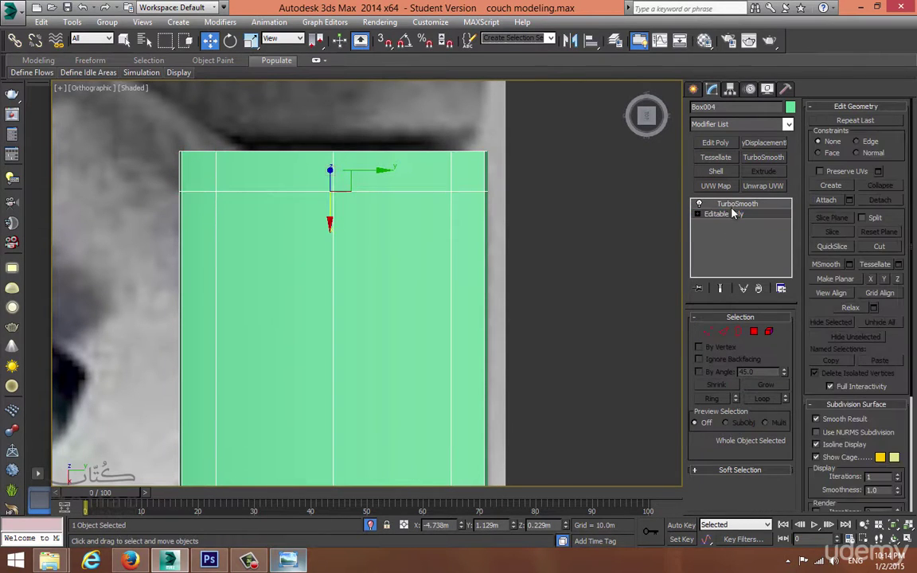
click(731, 205)
scroll(483, 294, down, 7)
middle_drag(480, 288, 484, 246)
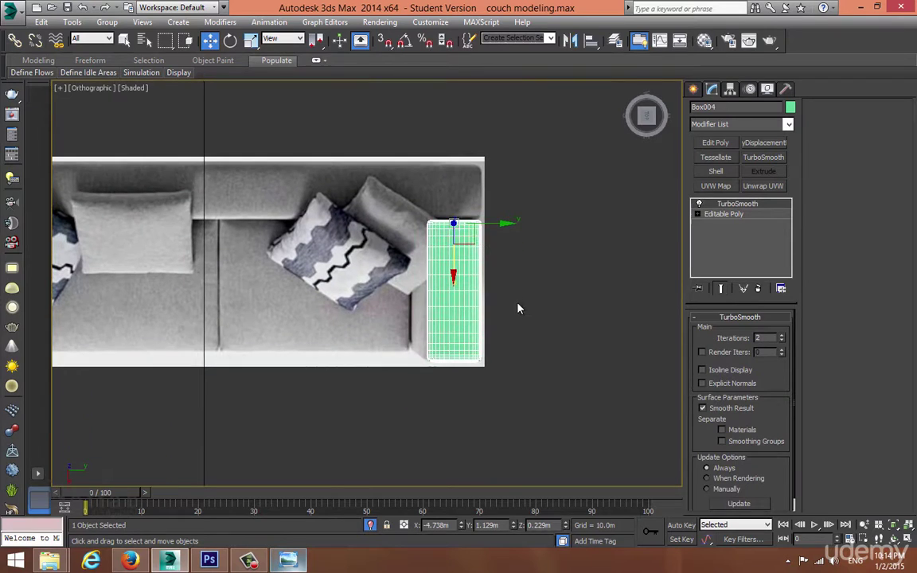
drag(518, 306, 386, 418)
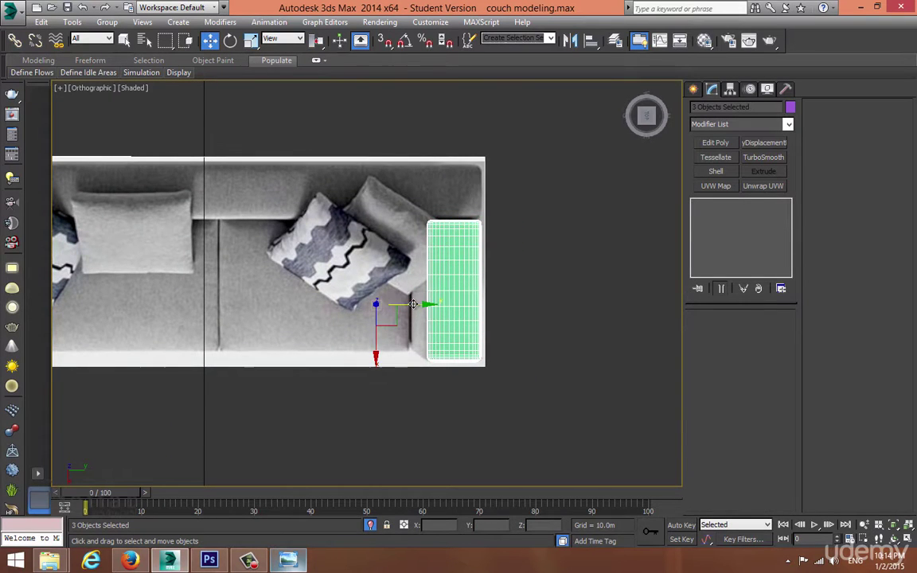
drag(412, 306, 382, 303)
key(ctrl+z)
- Try freezing the couch reference plane, check it in the perspective view, and undo the freeze
middle_drag(333, 222, 399, 223)
click(393, 213)
right_click(393, 213)
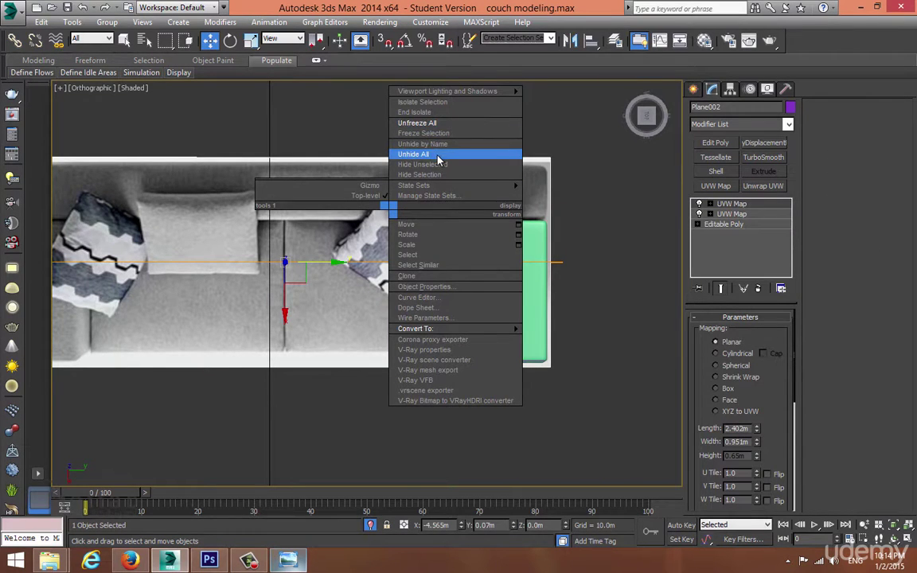
click(429, 133)
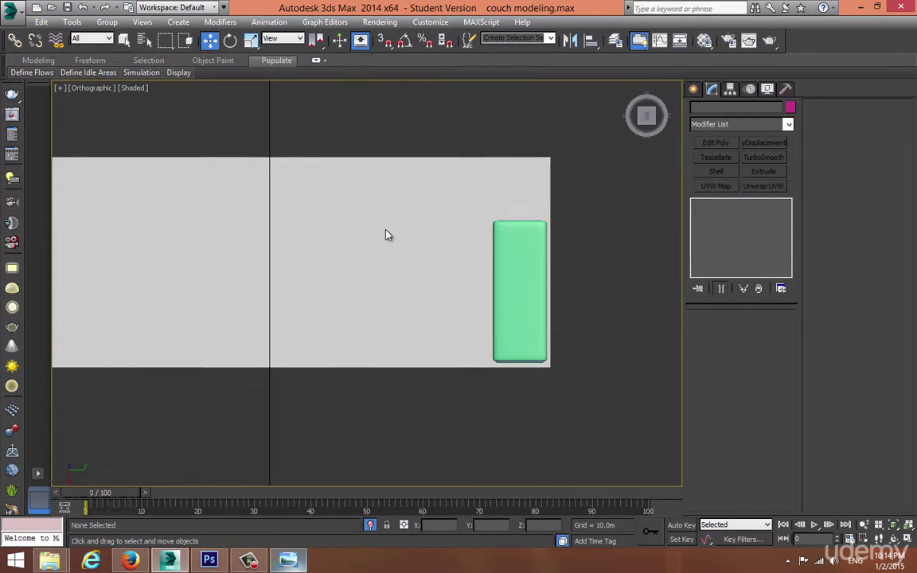
key(alt+w)
middle_click(438, 344)
key(alt+w)
middle_drag(458, 337, 494, 334)
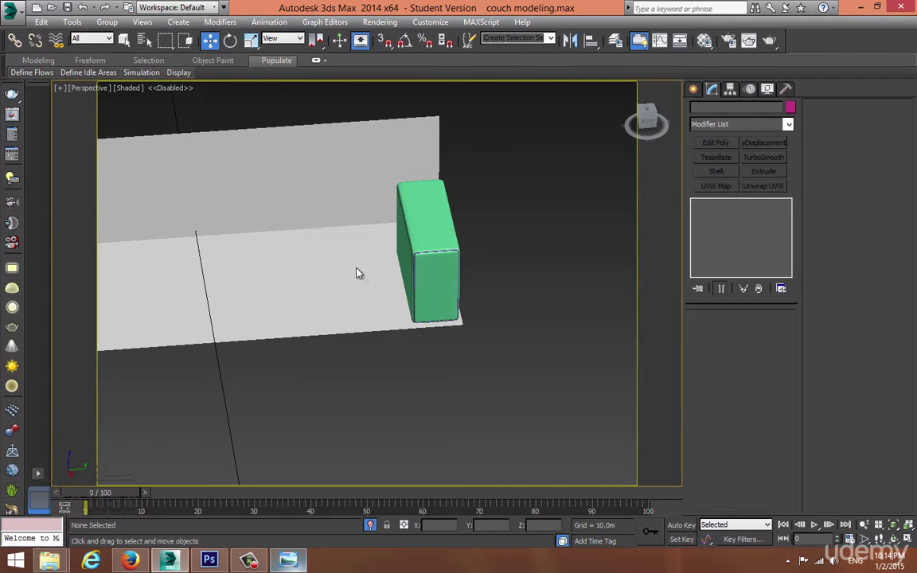
middle_drag(357, 268, 390, 297)
key(ctrl+z)
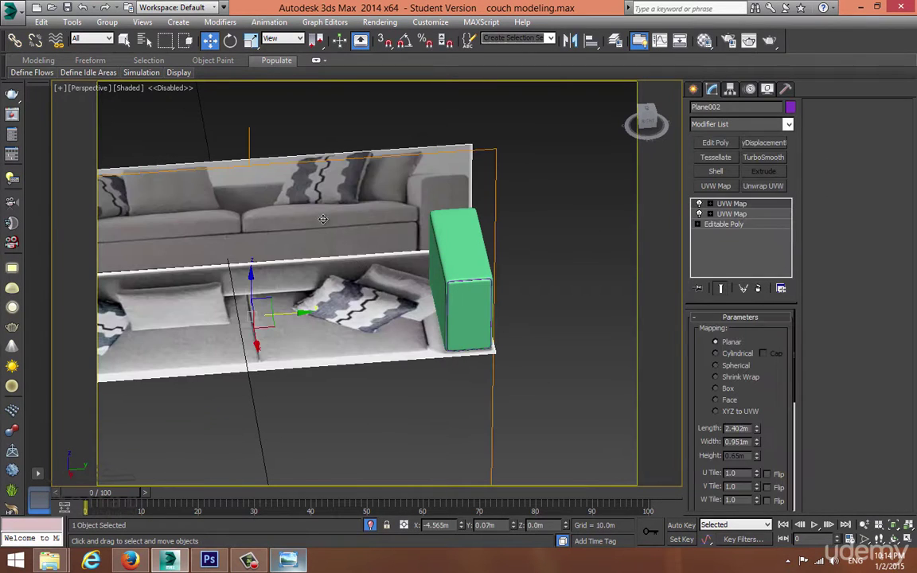
- Turn off Show Frozen in Gray for the couch reference plane and freeze the plane
right_click(323, 219)
click(374, 291)
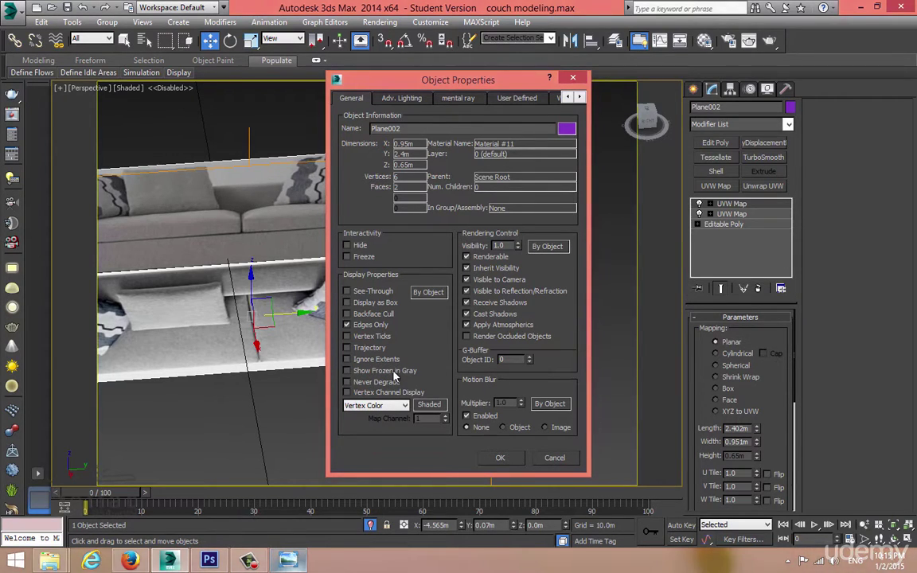
click(502, 458)
right_click(371, 295)
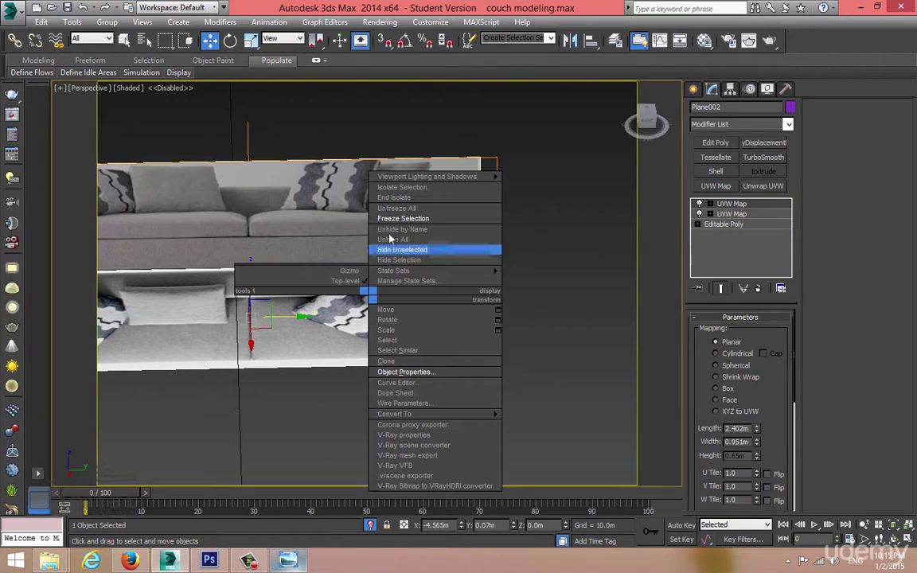
click(393, 218)
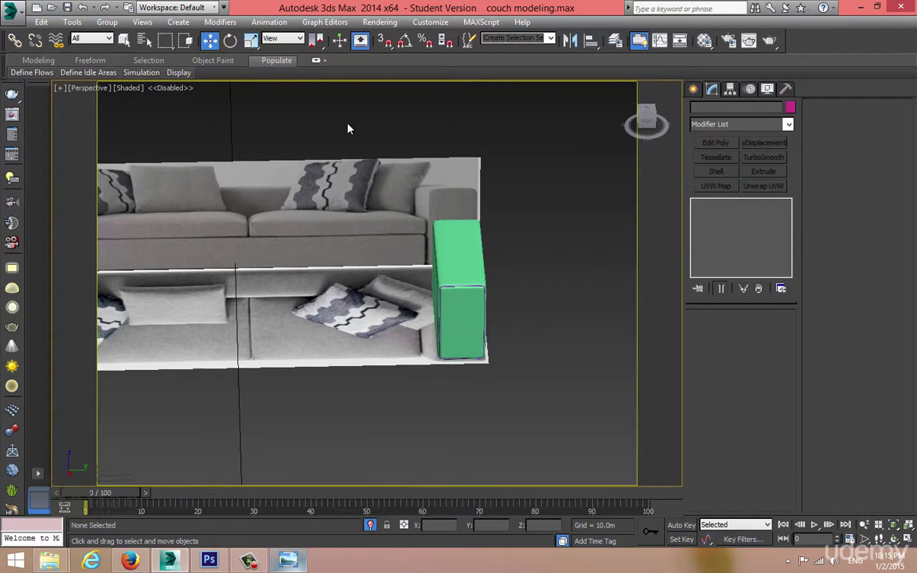
middle_drag(517, 252, 537, 263)
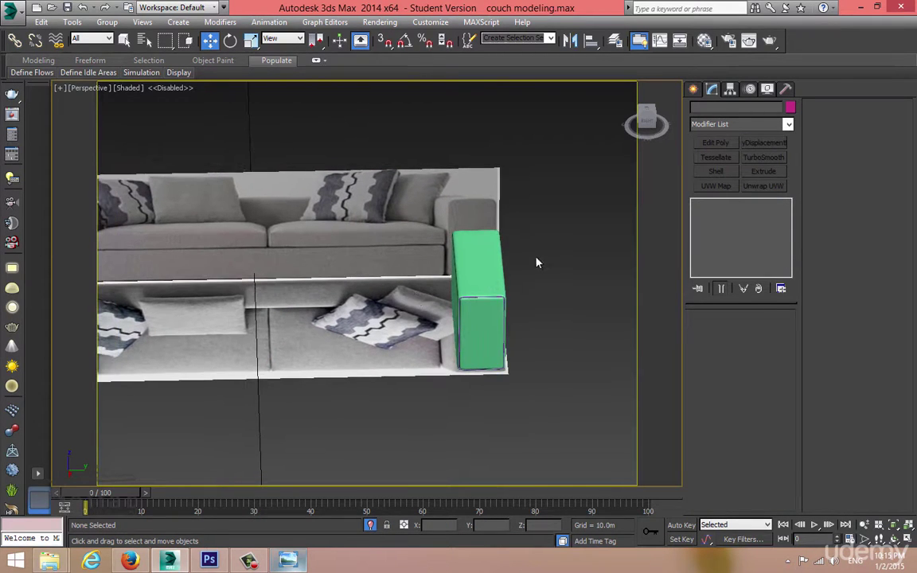
- Clone the armrest and its piping as one instance along Y onto the couch's opposite end in the top view
drag(445, 390, 440, 394)
middle_drag(466, 289, 511, 301)
key(alt+w)
middle_click(233, 221)
key(alt+w)
middle_drag(279, 263, 466, 292)
scroll(418, 280, down, 2)
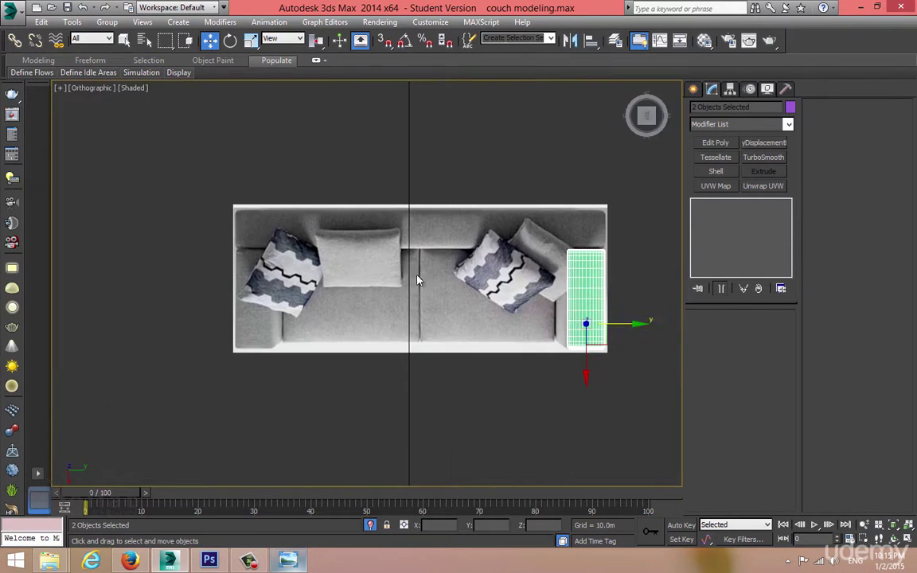
shift+drag(627, 327, 296, 326)
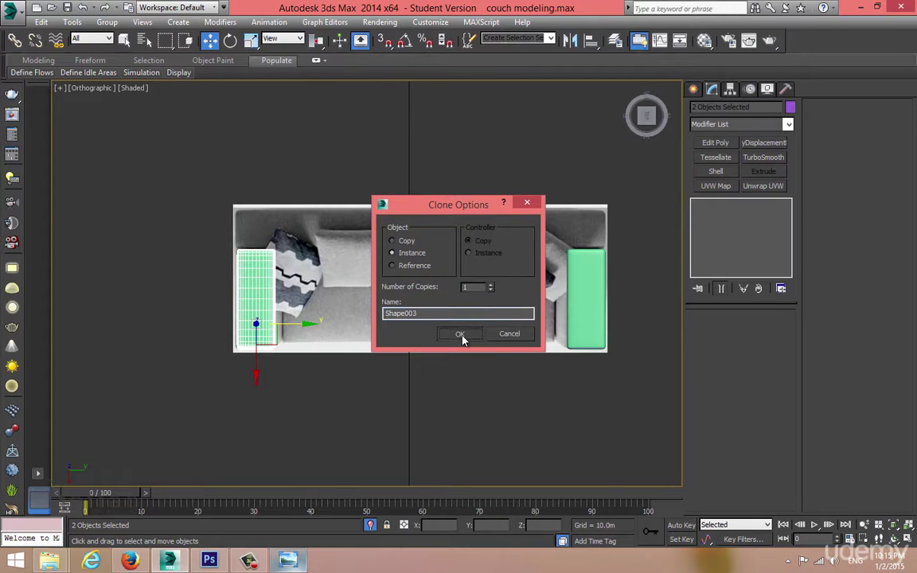
click(460, 334)
- Shift the cloned armrest and piping slightly outward along Y to match the reference image's left end
scroll(281, 299, up, 5)
middle_drag(365, 306, 332, 307)
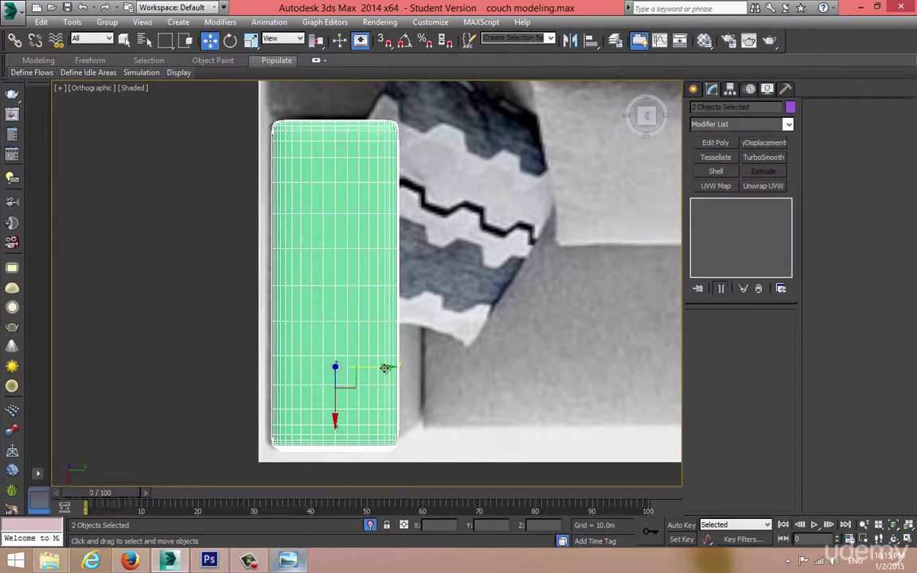
drag(384, 368, 380, 369)
scroll(380, 368, down, 4)
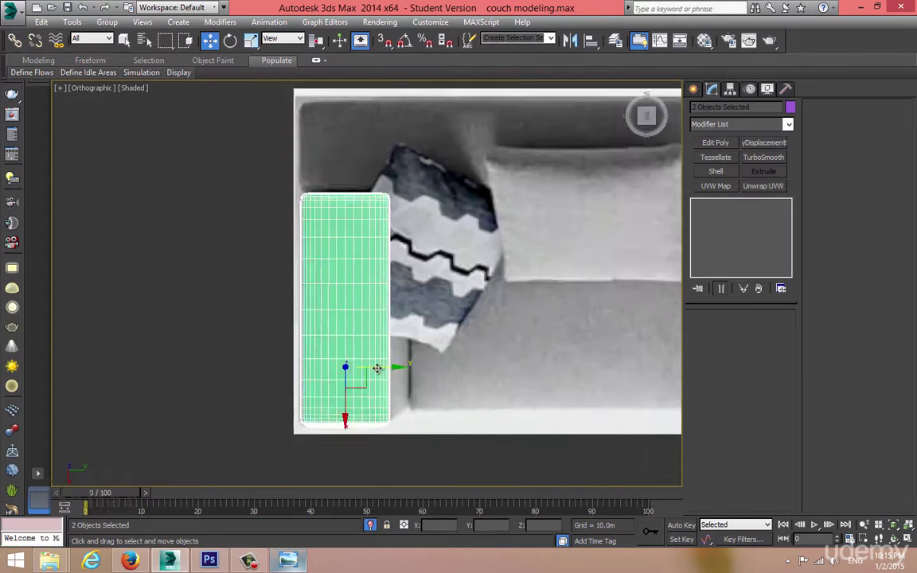
- Clone the left armrest and its piping beyond the couch back and rotate the copies a quarter turn in the top view
shift+drag(323, 388, 481, 243)
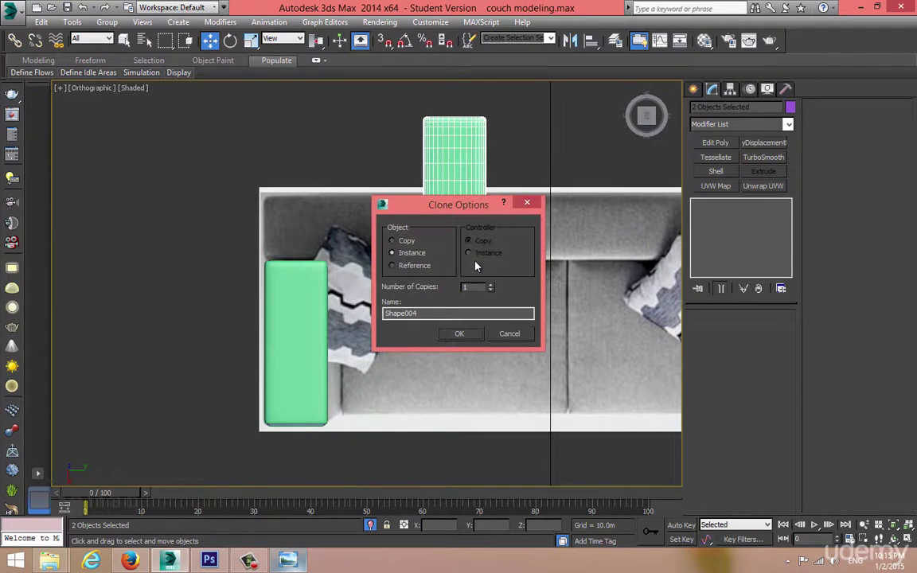
click(474, 337)
key(e)
key(a)
drag(490, 213, 328, 247)
- Move the rotated copy and its piping onto the backrest's left corner, fitted just behind the left armrest
key(w)
key(z)
middle_drag(233, 325, 303, 263)
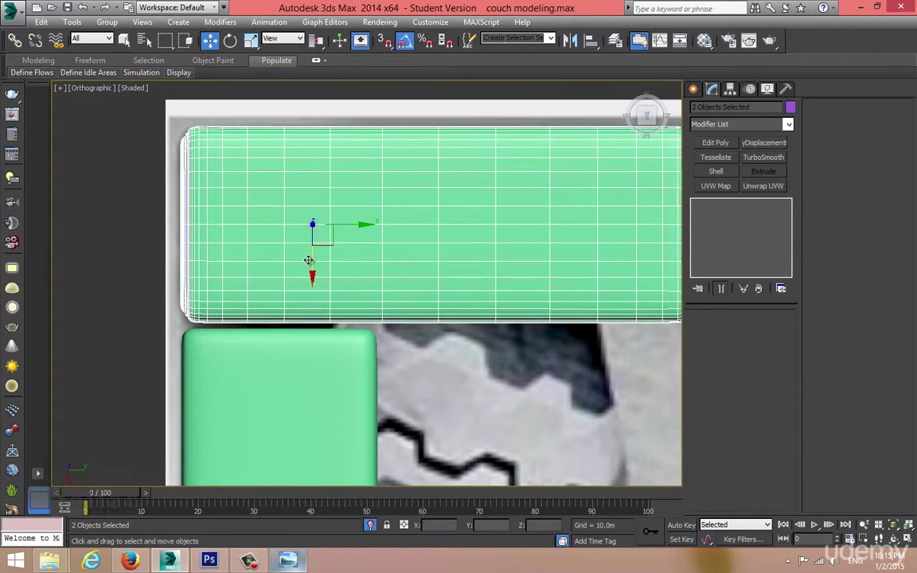
mouse_move(330, 243)
mouse_down()
mouse_move(342, 240)
mouse_move(331, 246)
mouse_up()
- Select the vertices at the backrest box's right end and stretch them along Y to the couch's opposite end
scroll(331, 247, down, 4)
middle_drag(331, 247, 45, 249)
click(174, 221)
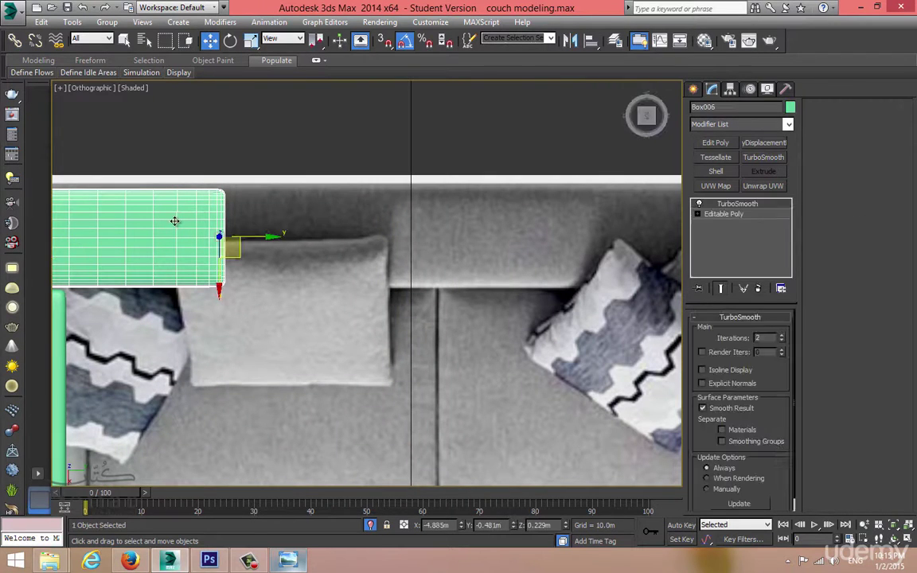
click(733, 215)
key(1)
drag(287, 148, 189, 314)
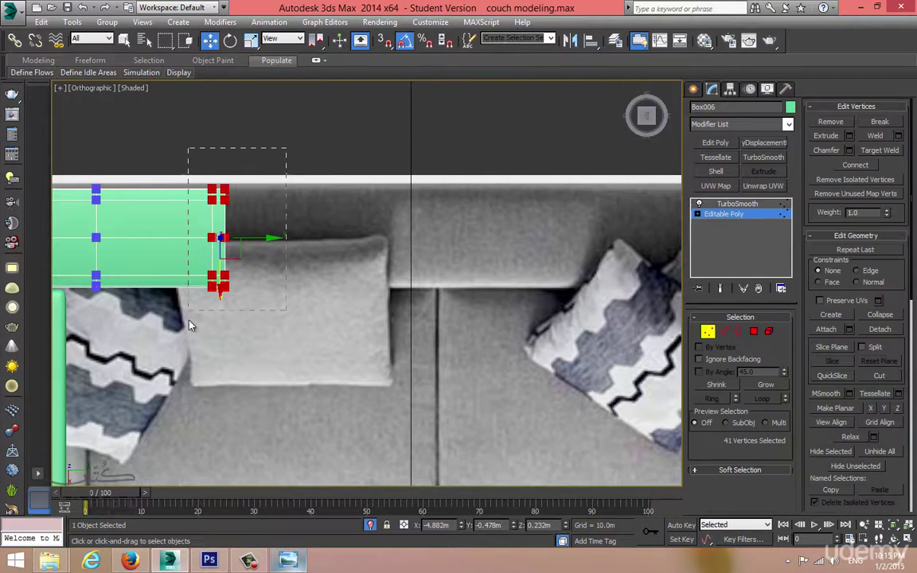
scroll(310, 287, down, 4)
middle_drag(293, 285, 169, 274)
drag(203, 251, 525, 250)
- Nudge the backrest's end vertices slightly outward along Y to line up with the armrest, and return to the TurboSmooth level
key(z)
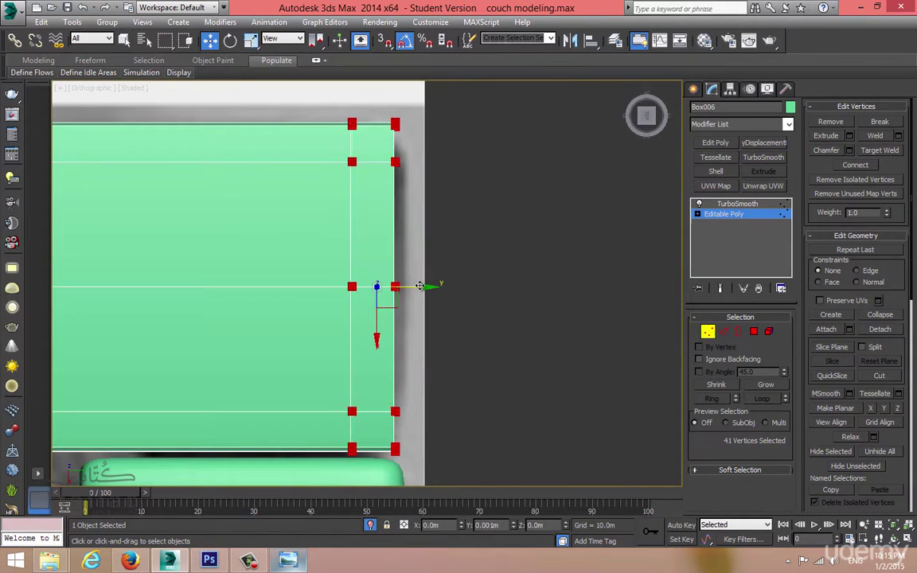
drag(416, 284, 423, 284)
click(710, 334)
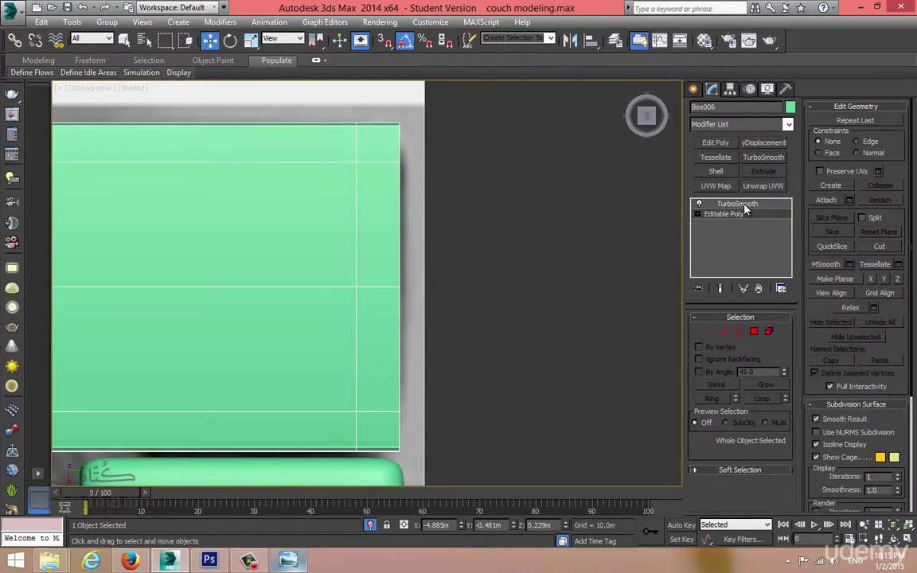
click(746, 205)
- Clone the piping at the backrest's left end along Y to the right end of the couch
scroll(223, 270, down, 7)
middle_drag(221, 272, 595, 239)
middle_drag(403, 241, 524, 242)
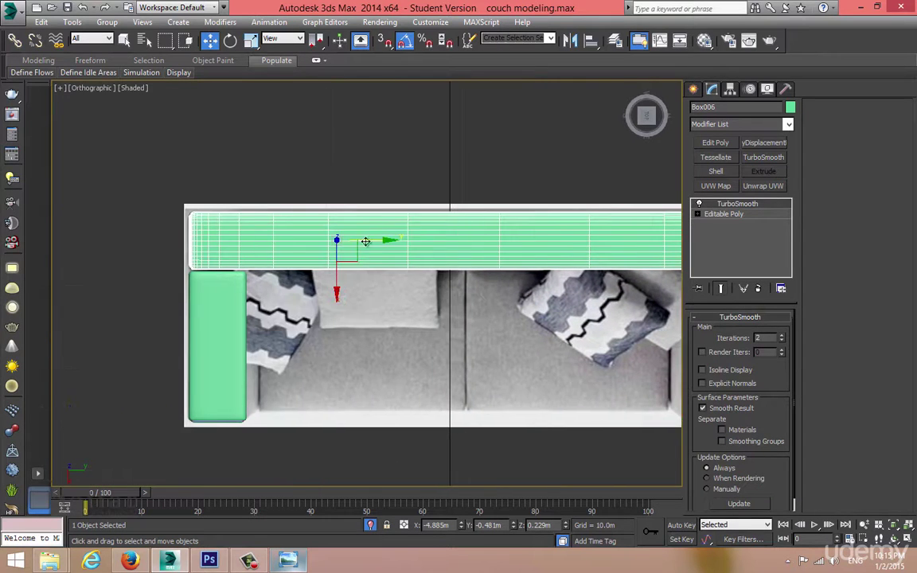
scroll(276, 244, up, 4)
scroll(104, 204, up, 7)
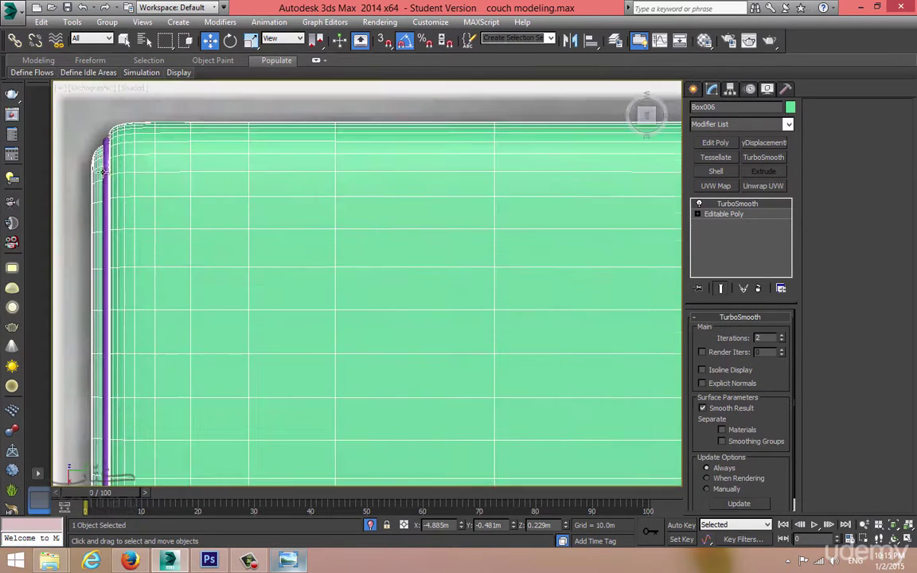
click(108, 149)
scroll(114, 161, down, 7)
scroll(180, 213, down, 5)
middle_drag(183, 225, 42, 262)
shift+drag(168, 248, 545, 249)
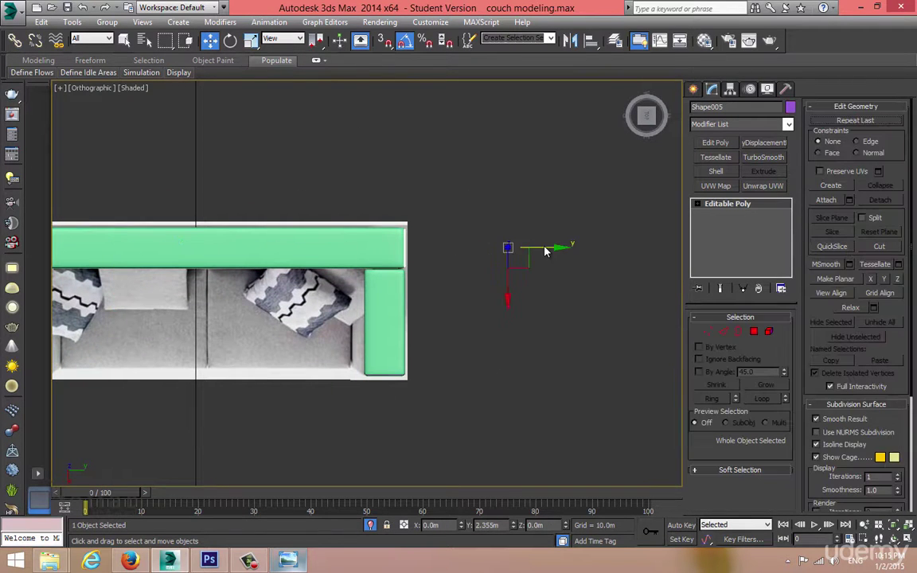
click(457, 333)
- Center the cloned piping's pivot on the object using Affect Pivot Only
click(733, 92)
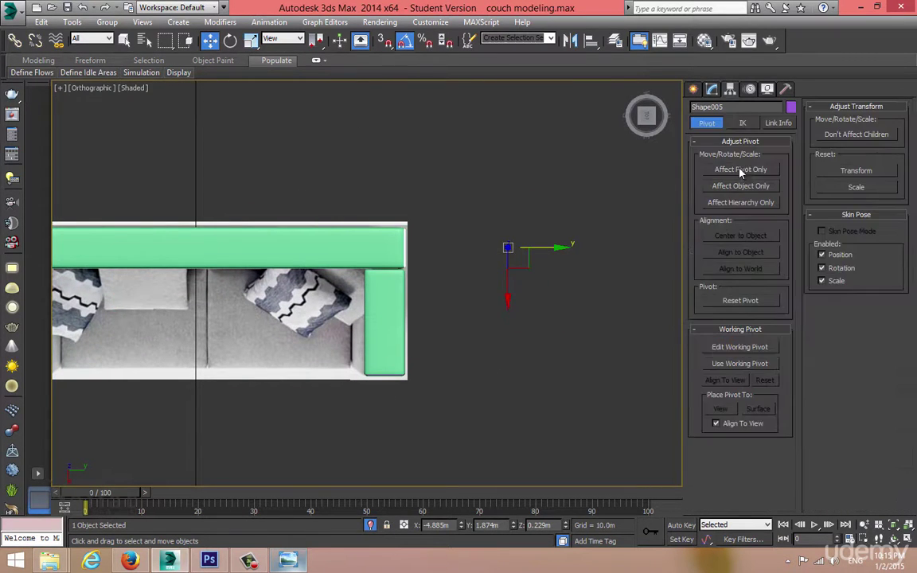
click(743, 172)
click(749, 234)
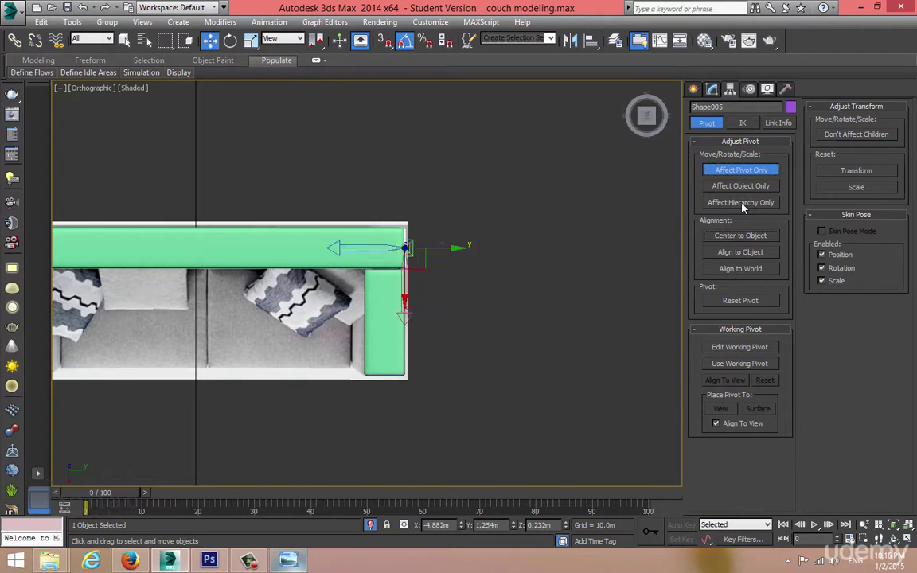
click(696, 90)
- Examine the cloned piping's fit against the backrest's end in the top and perspective views
scroll(440, 223, up, 9)
scroll(279, 256, down, 1)
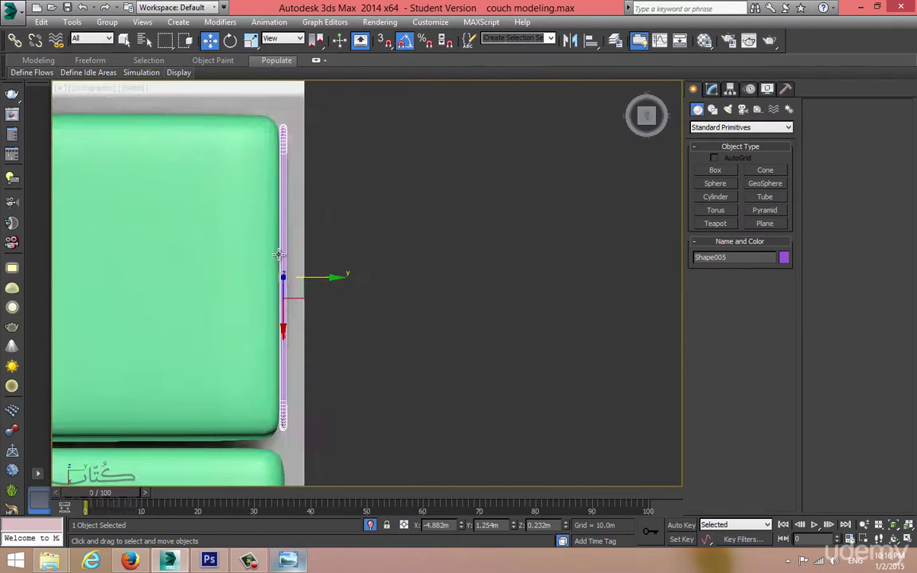
middle_drag(279, 255, 317, 292)
scroll(351, 316, up, 2)
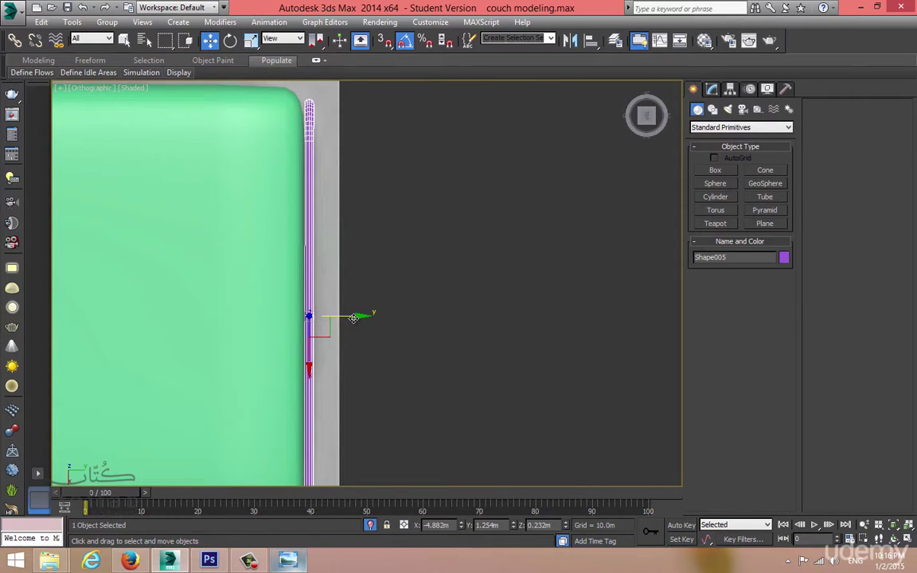
key(alt+w)
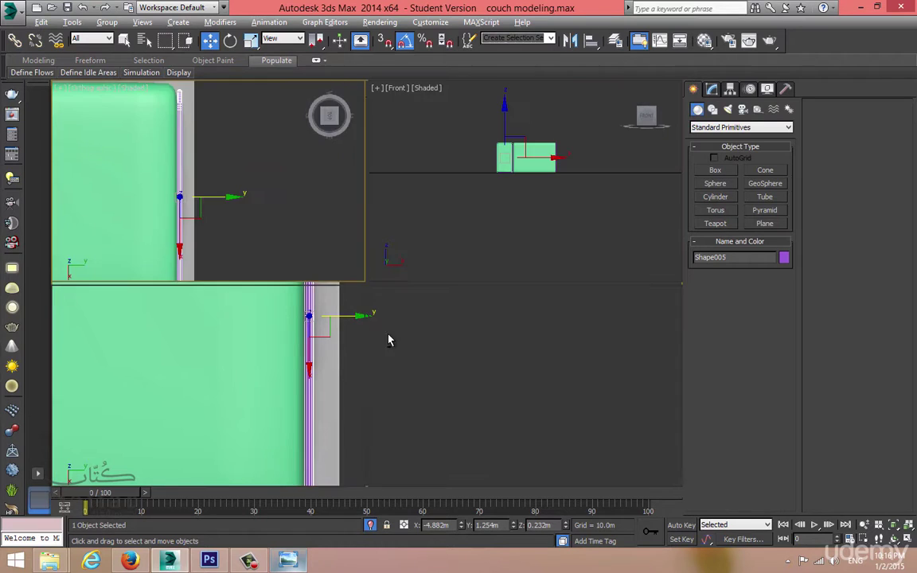
middle_click(471, 357)
key(alt+w)
alt+middle_drag(468, 355, 379, 319)
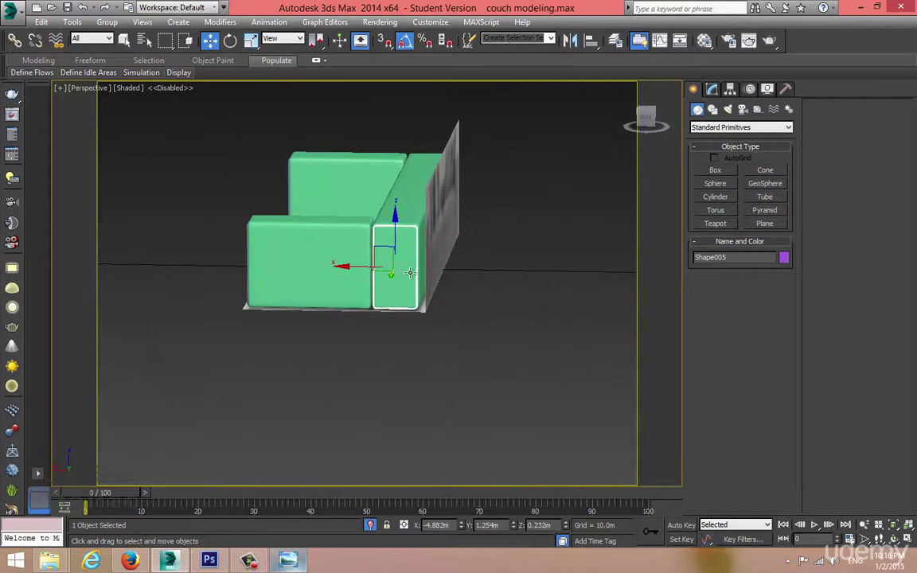
scroll(415, 267, up, 6)
alt+middle_drag(419, 263, 451, 287)
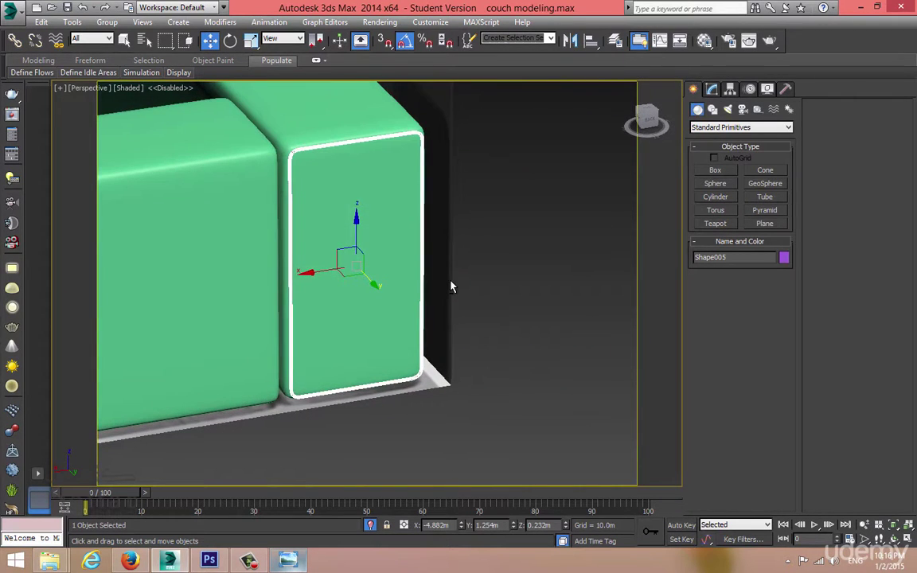
click(450, 287)
scroll(386, 211, down, 6)
alt+middle_drag(386, 211, 451, 228)
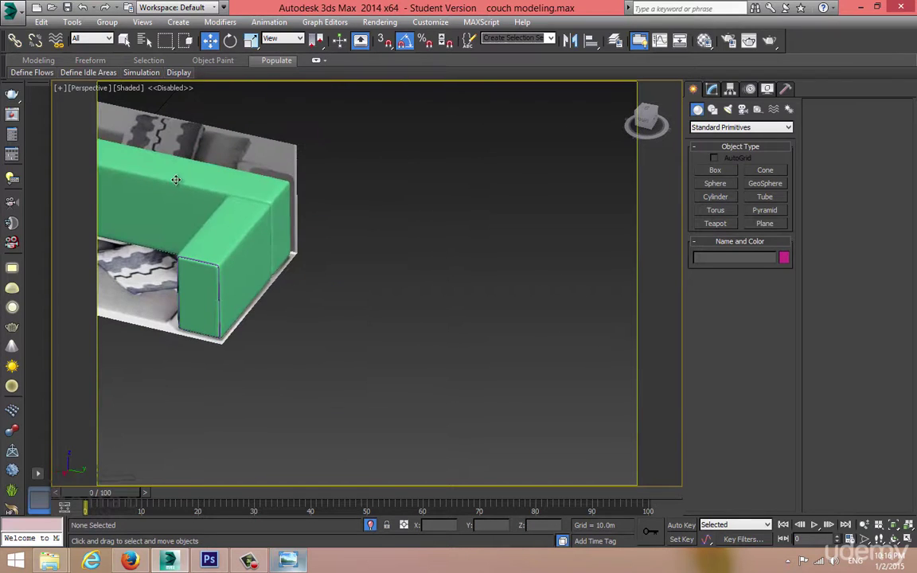
- Select the backrest and delete its TurboSmooth modifier, working in the top view
click(177, 180)
key(alt+w)
middle_click(277, 189)
key(alt+w)
middle_drag(277, 188, 493, 237)
scroll(292, 199, down, 8)
click(714, 90)
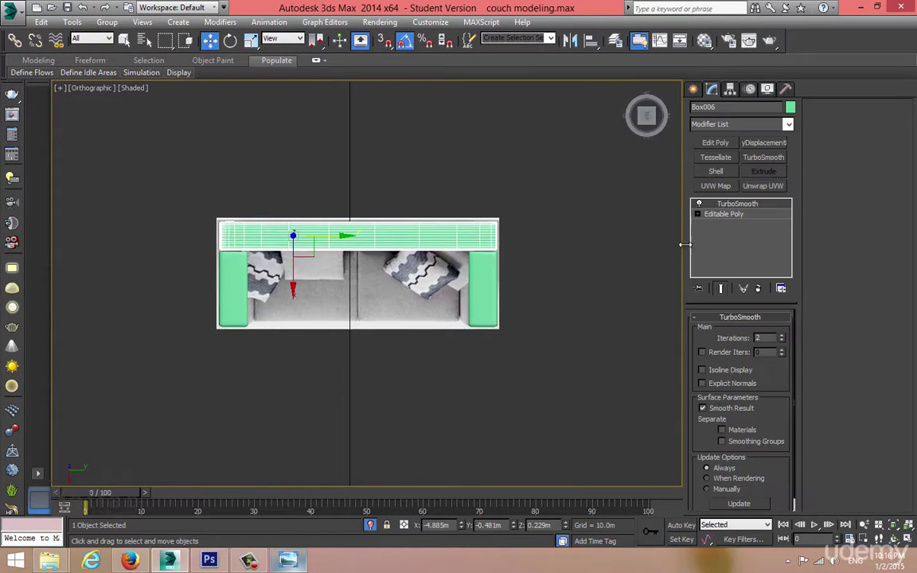
scroll(729, 293, up, 2)
click(759, 290)
- Remove the backrest's cross edge loop near the left armrest together with its leftover vertices
middle_drag(336, 224, 420, 229)
scroll(423, 238, up, 2)
scroll(399, 226, down, 2)
key(2)
drag(345, 153, 307, 311)
click(165, 217)
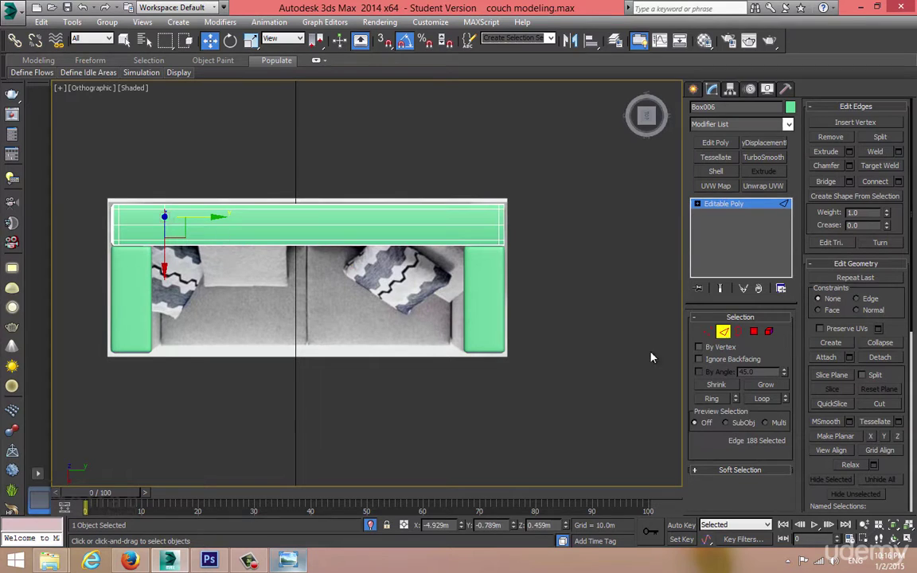
click(760, 399)
key(BackSpace)
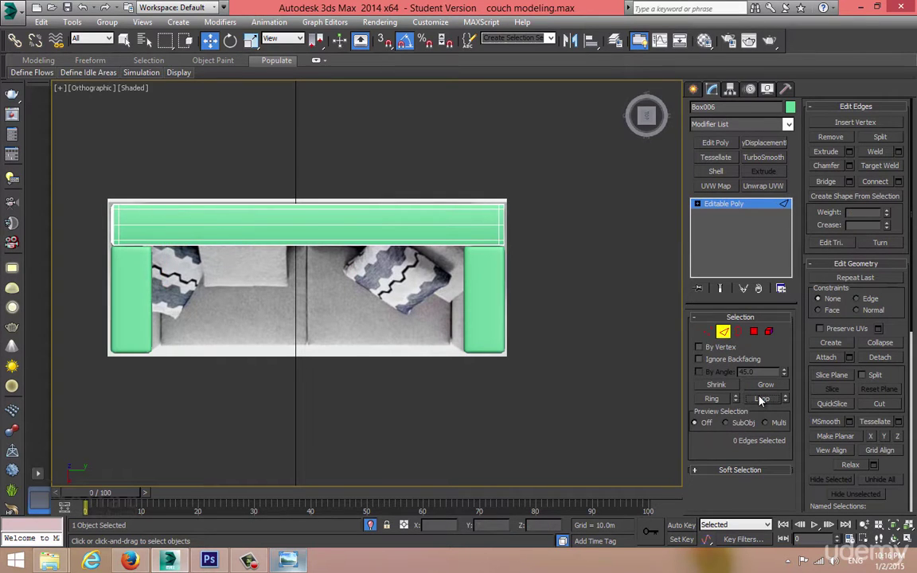
key(1)
drag(191, 150, 155, 282)
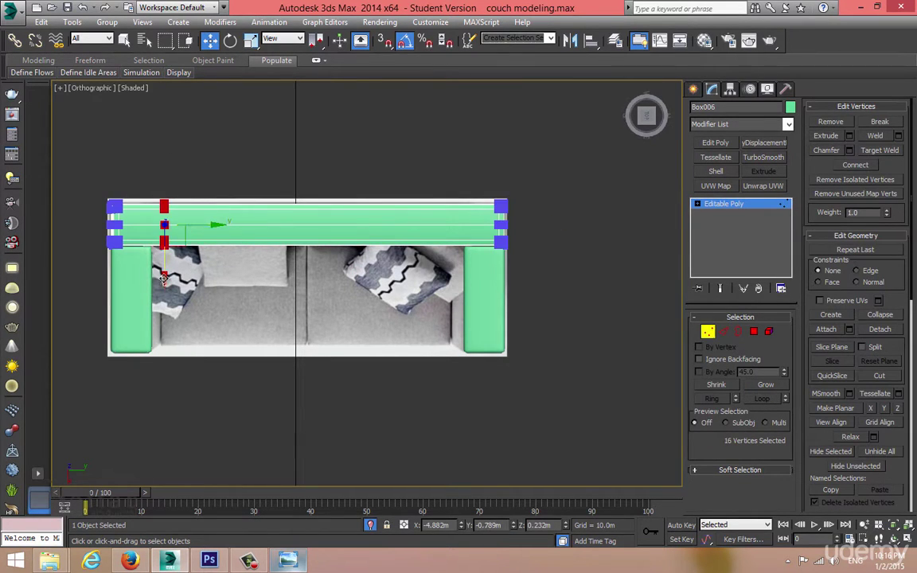
key(BackSpace)
- Connect the backrest's lengthwise edges to add an edge loop across its middle
key(2)
drag(380, 117, 296, 327)
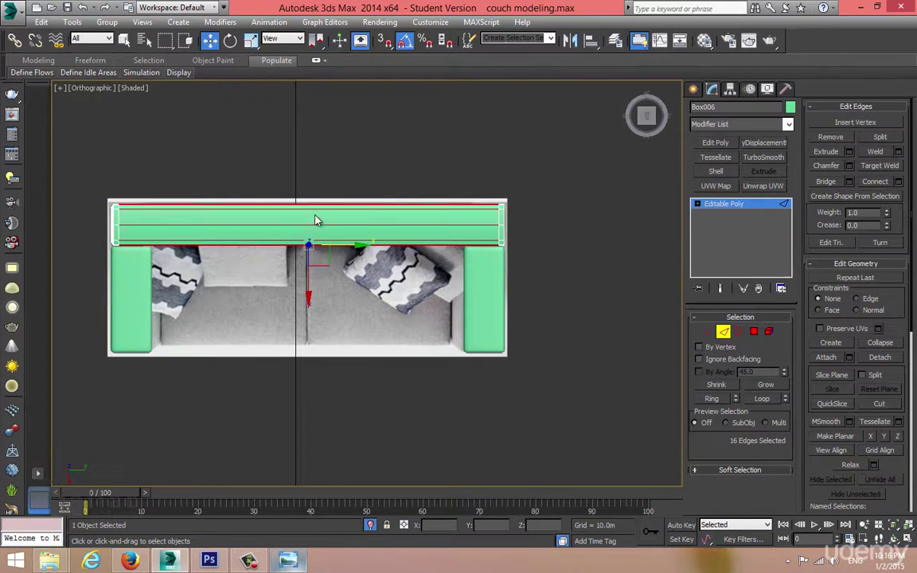
right_click(312, 211)
click(182, 258)
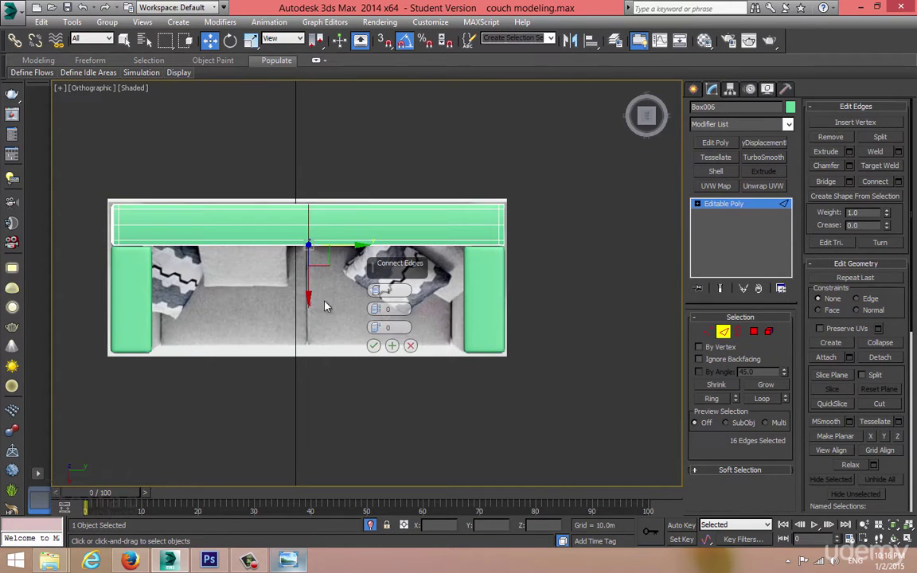
click(375, 344)
middle_drag(368, 328, 349, 330)
- Delete the polygons of the backrest's right half and apply a Symmetry modifier to the remaining half
key(4)
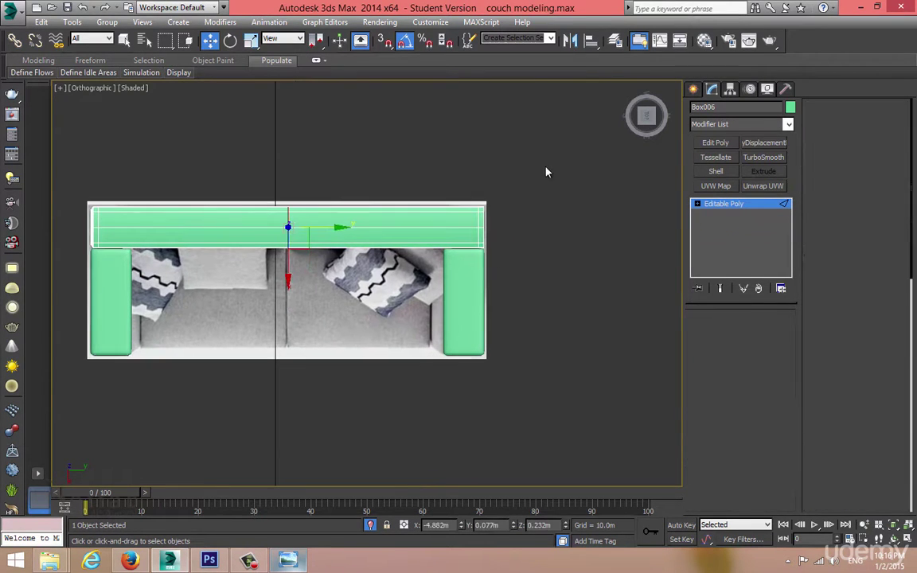
drag(541, 159, 386, 309)
key(Delete)
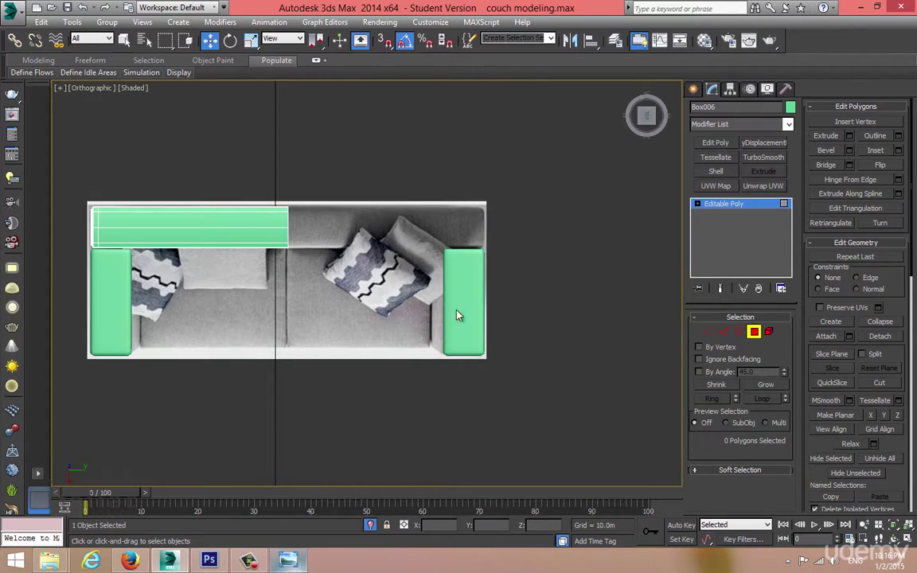
click(755, 333)
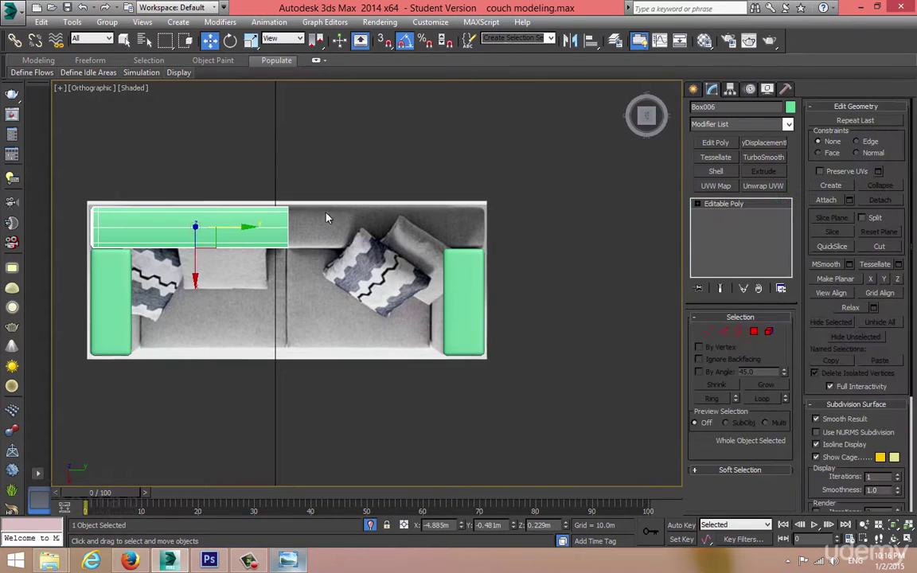
click(736, 125)
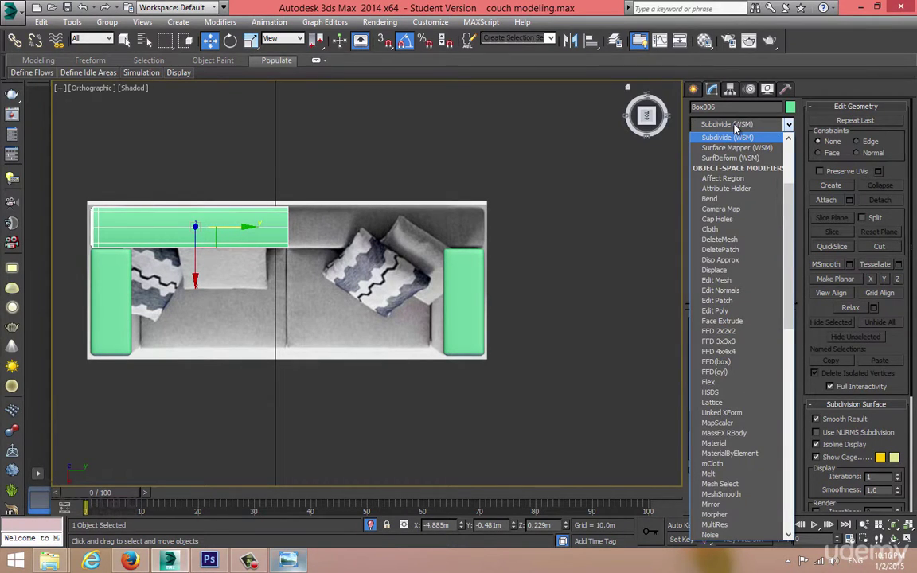
key(y)
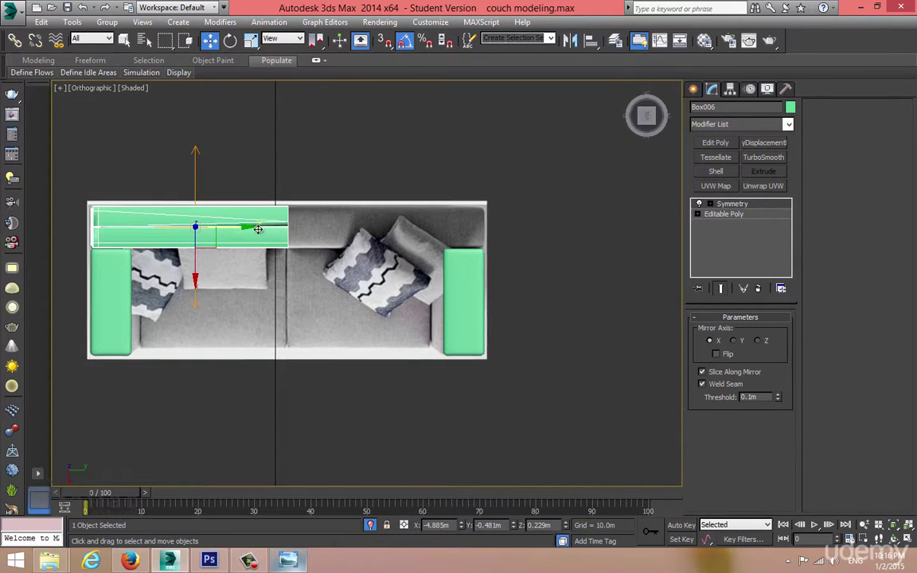
- Try moving and rotating the Symmetry modifier's mirror plane, undoing each change
key(1)
drag(249, 228, 404, 228)
key(ctrl+z)
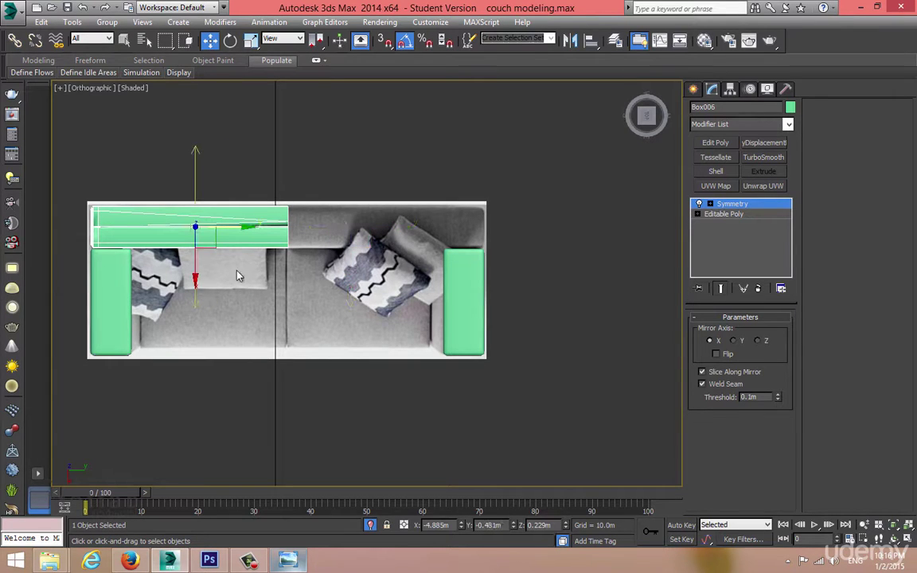
drag(195, 274, 195, 239)
key(ctrl+z)
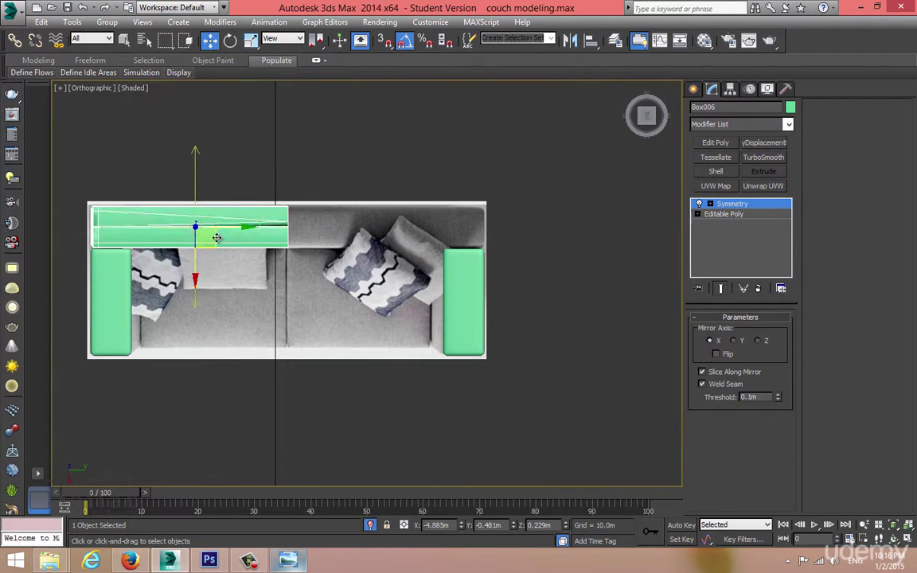
key(e)
drag(233, 212, 242, 234)
key(ctrl+z)
key(1)
key(ctrl+z)
key(1)
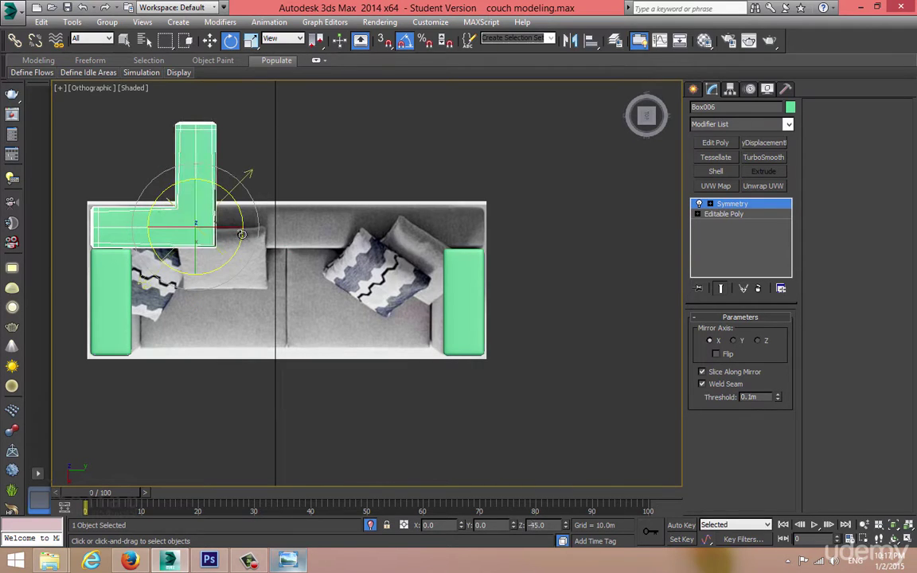
key(ctrl+z)
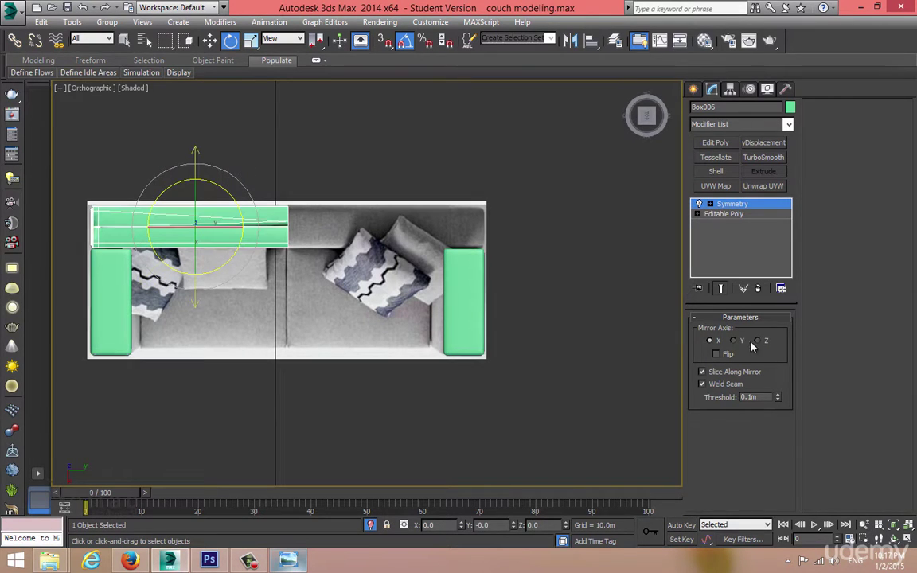
- Try Y as the Symmetry mirror axis and shift the mirror plane along Y toward the right armrest
click(736, 341)
key(w)
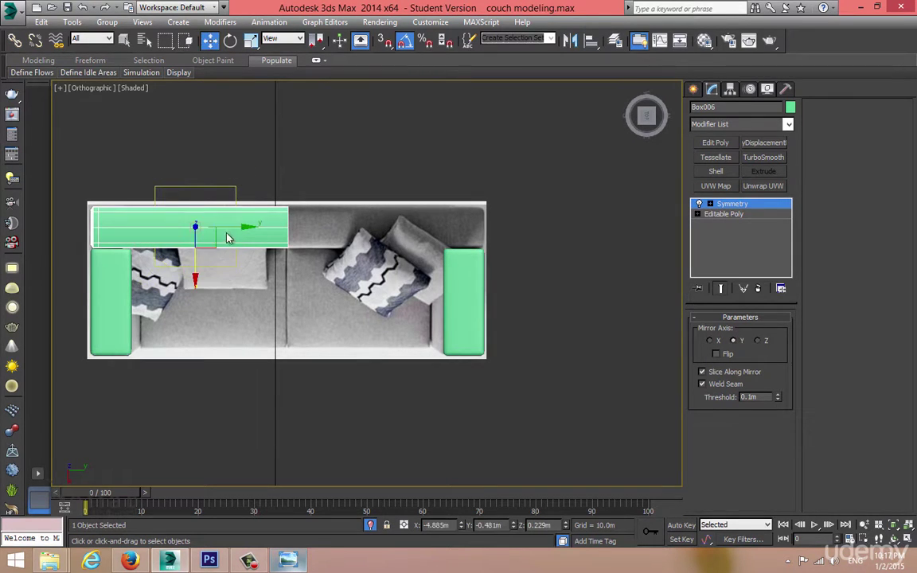
drag(248, 228, 478, 228)
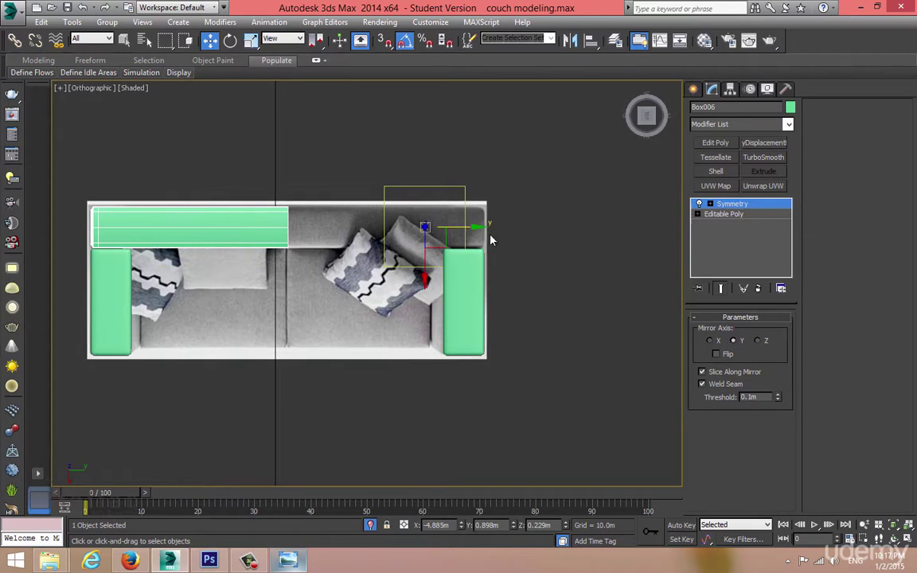
- Set the Symmetry mirror axis to Z, move the mirror plane along Y to the backrest's middle, and check it in perspective
click(759, 341)
drag(229, 223, 317, 223)
scroll(333, 242, up, 2)
key(alt+w)
middle_click(443, 338)
key(alt+w)
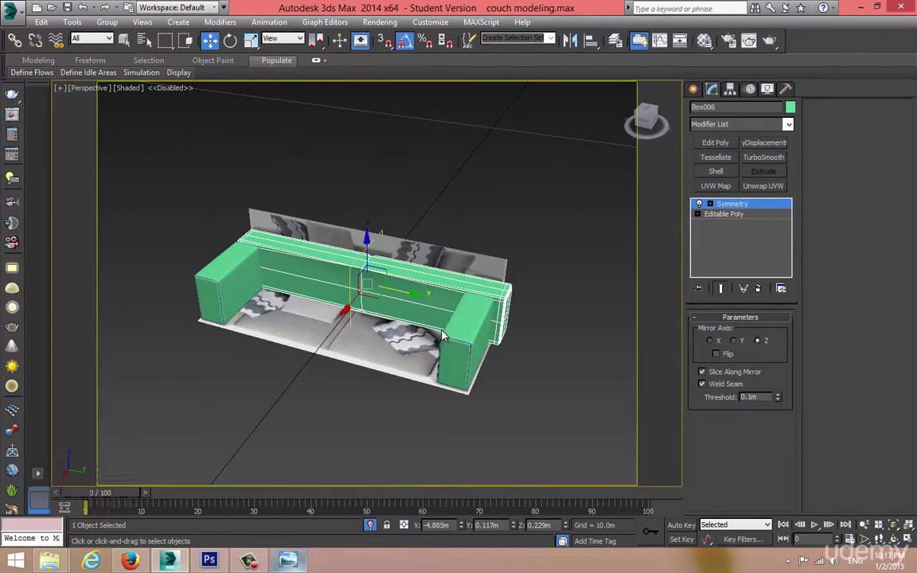
- Shift the Symmetry mirror plane along Y by about -0.041 m and check the backrest's right end against the armrest in the top view
scroll(443, 335, up, 3)
alt+middle_drag(443, 335, 483, 375)
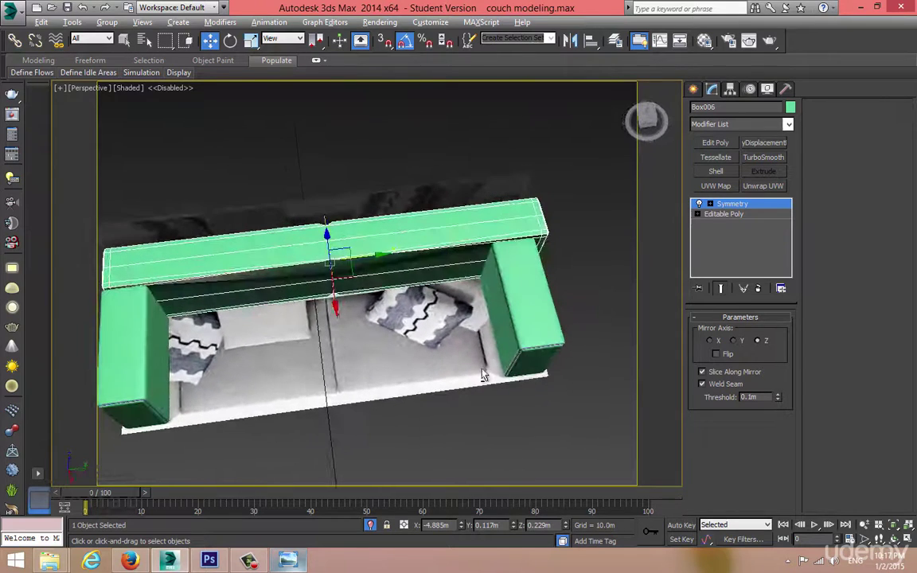
drag(380, 257, 370, 255)
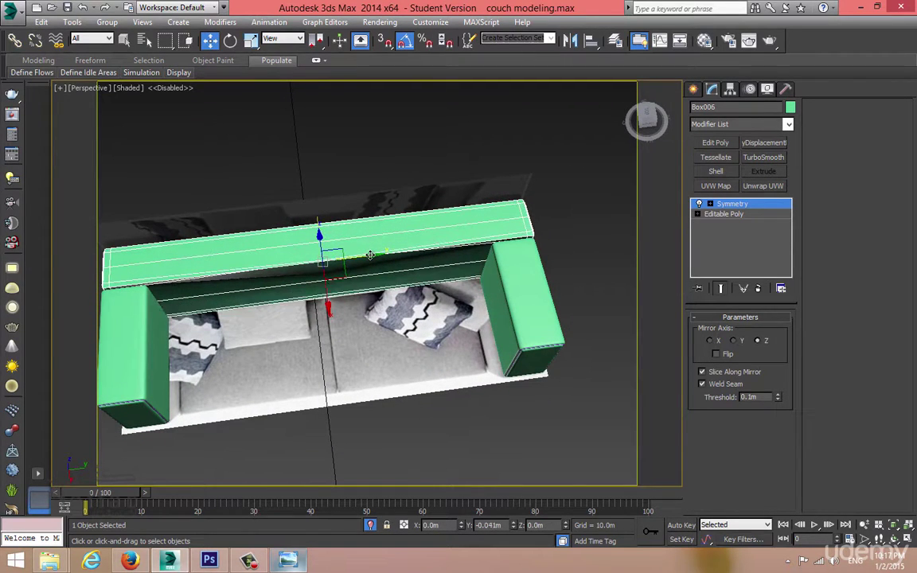
key(alt+w)
middle_click(250, 198)
key(alt+w)
middle_drag(250, 198, 82, 230)
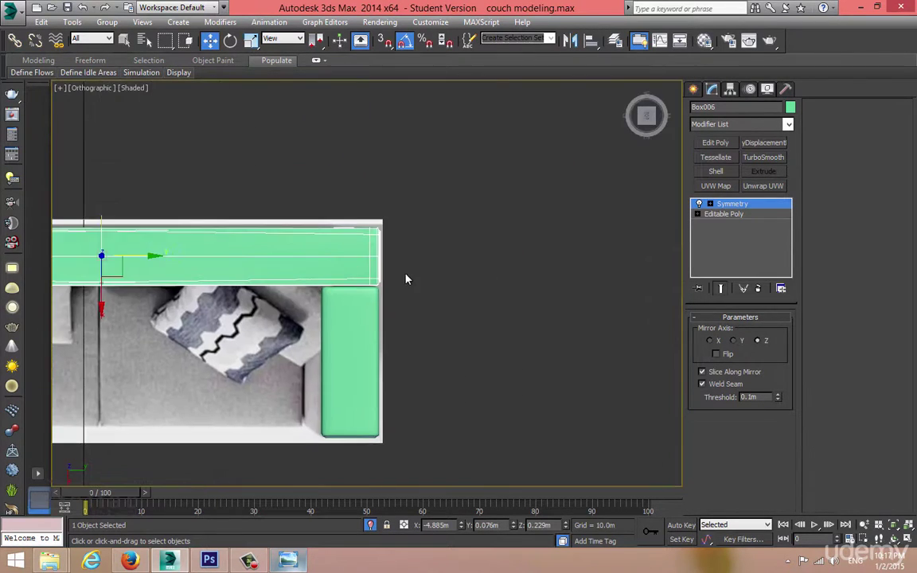
scroll(406, 275, up, 4)
scroll(317, 264, up, 2)
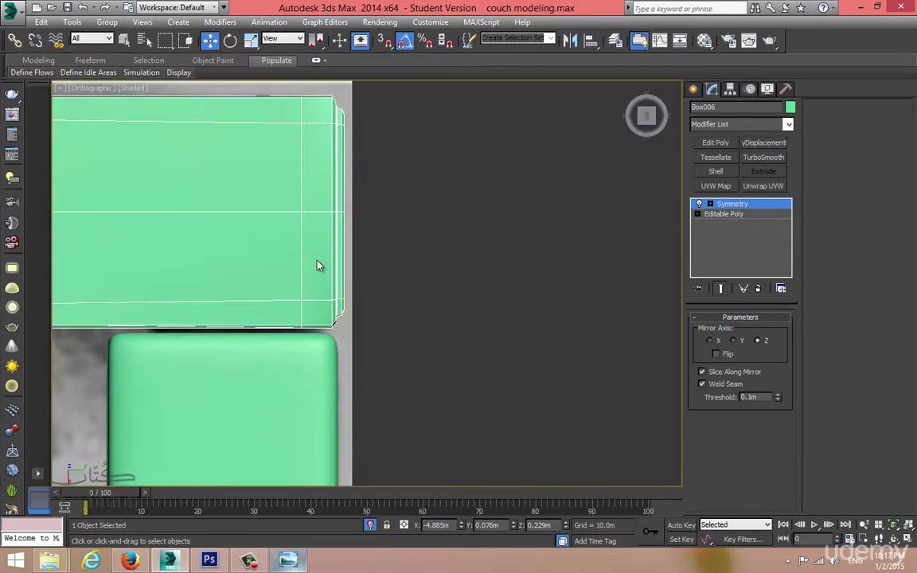
- Try TurboSmooth on top of the backrest's Symmetry modifier, inspect it in top and perspective views, and undo it
click(723, 214)
scroll(497, 276, down, 2)
click(762, 158)
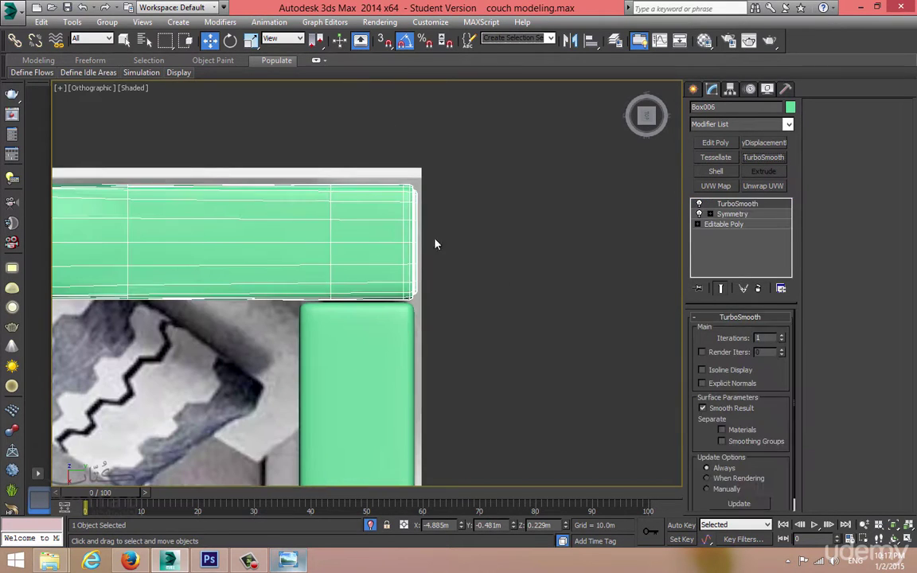
scroll(434, 241, down, 4)
key(alt+w)
key(alt+w)
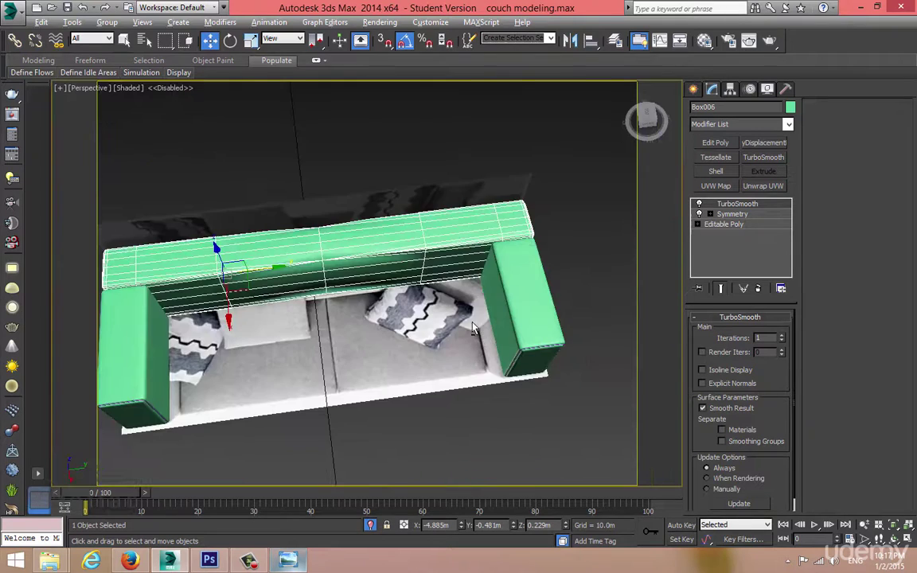
alt+middle_drag(436, 306, 464, 282)
key(ctrl+z)
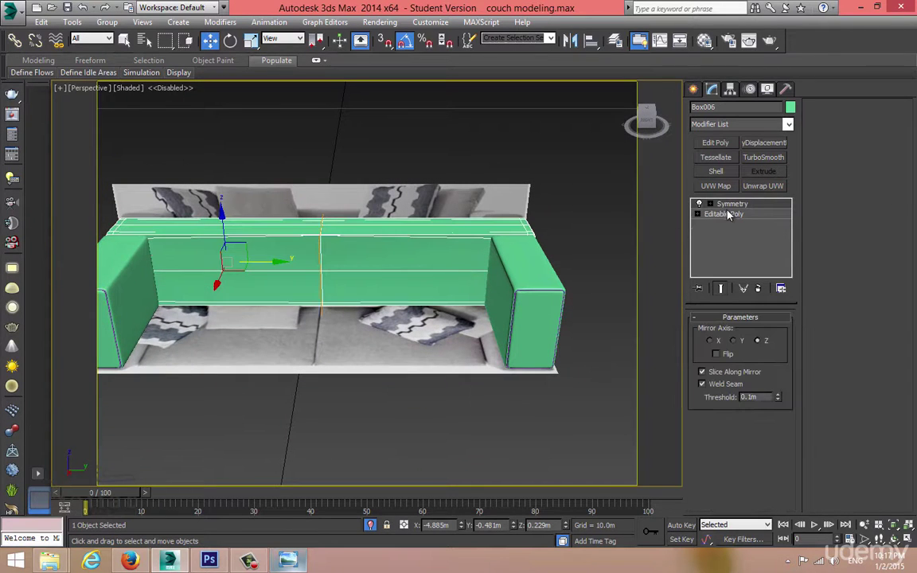
- Remove the Symmetry modifier from the backrest and clone the remaining half along Y to the right side as an instance
click(761, 289)
key(alt+w)
click(172, 161)
key(alt+w)
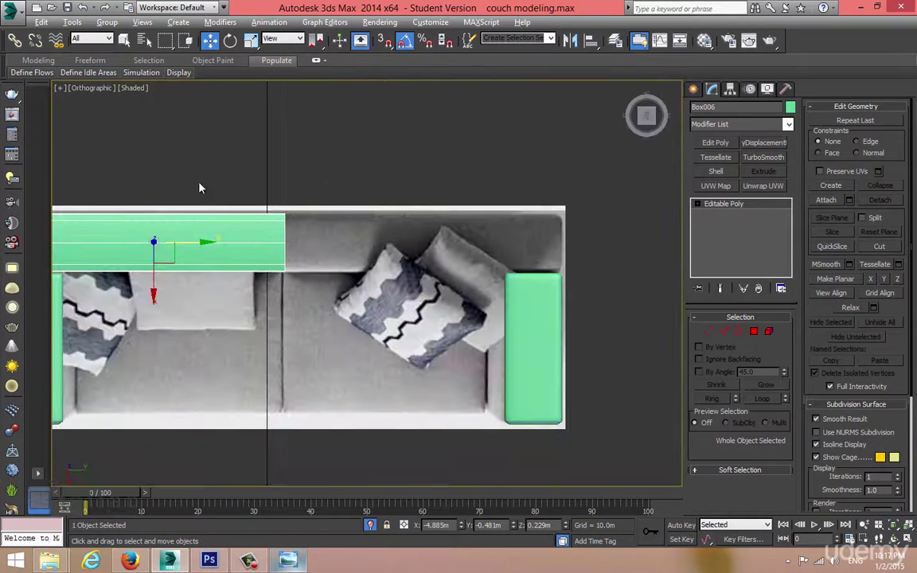
shift+drag(195, 243, 519, 245)
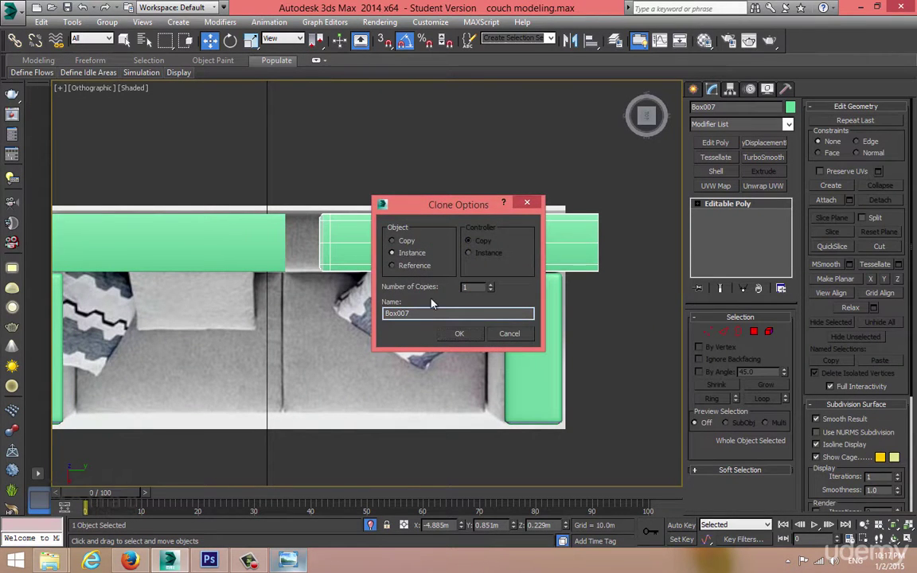
click(455, 337)
- Rotate the cloned half a half turn and align it with the left half along X and Y, checking the seam
key(e)
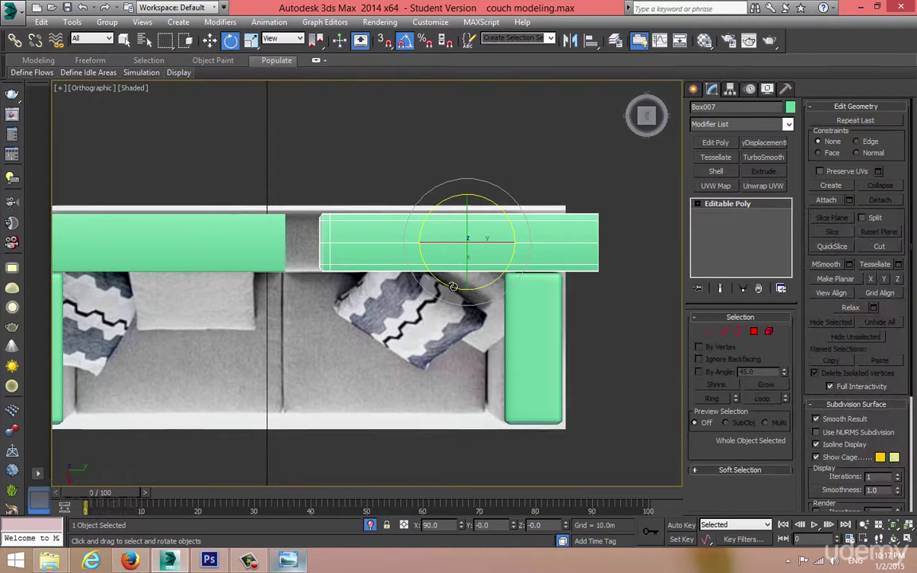
mouse_move(453, 286)
mouse_down()
mouse_move(496, 270)
mouse_move(512, 243)
mouse_move(447, 244)
mouse_up()
key(w)
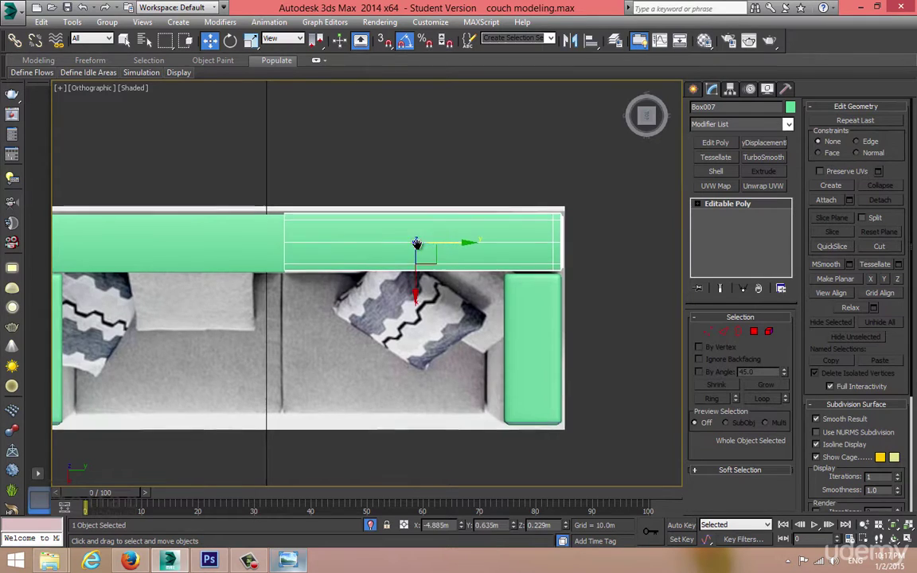
scroll(482, 239, up, 4)
middle_drag(482, 239, 327, 227)
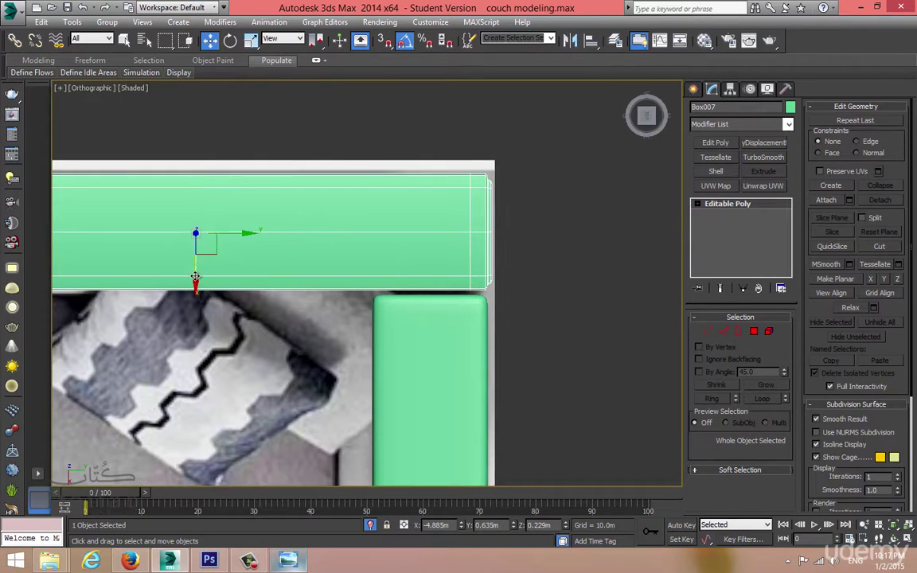
drag(194, 277, 194, 278)
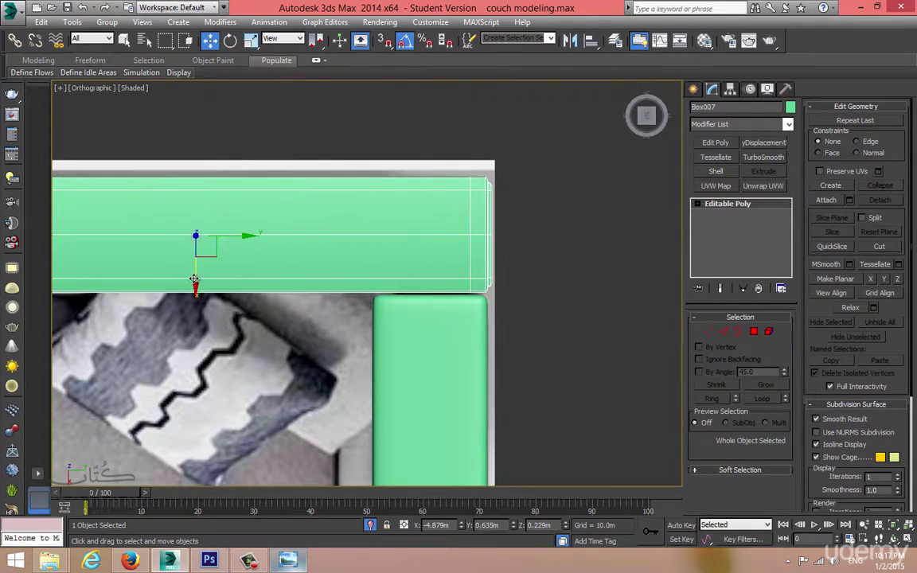
middle_drag(362, 277, 857, 262)
middle_drag(502, 246, 443, 247)
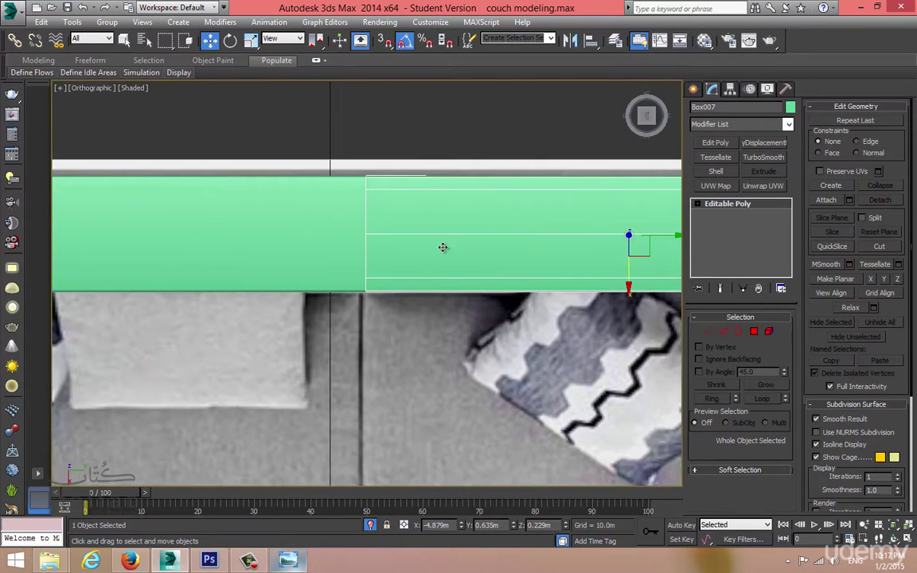
key(alt+w)
middle_click(481, 358)
key(alt+w)
alt+middle_drag(480, 356, 474, 336)
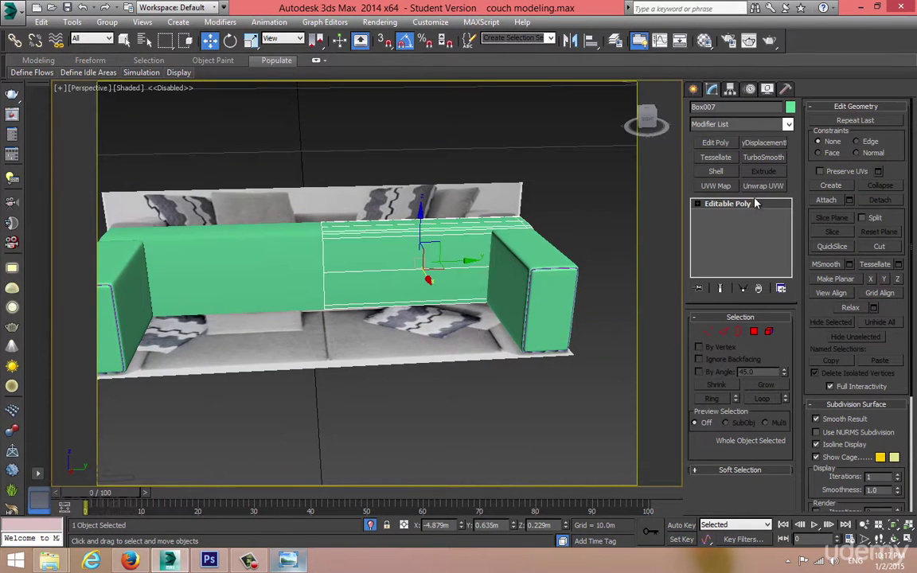
- Apply TurboSmooth to the instanced backrest halves and inspect the smoothed seam between them
click(764, 157)
click(426, 348)
click(269, 241)
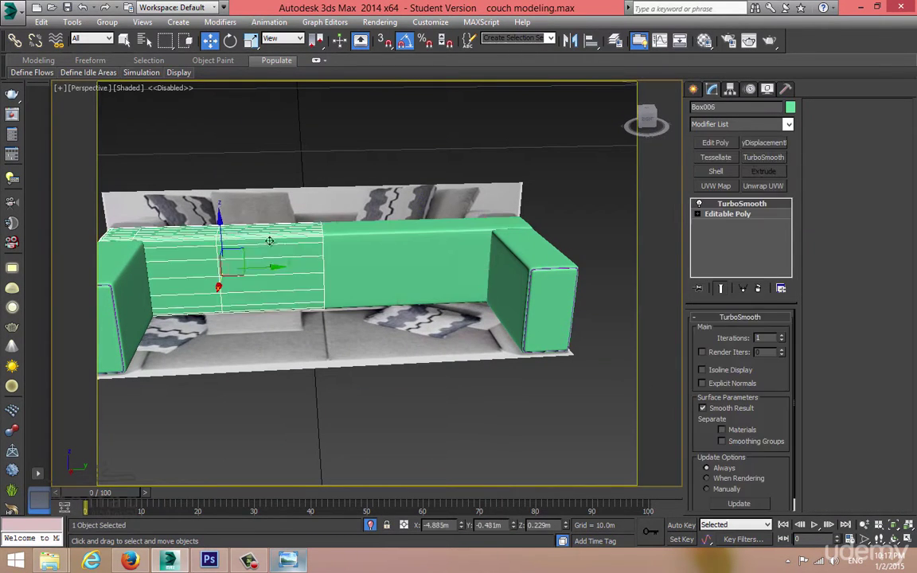
scroll(337, 268, up, 5)
click(329, 234)
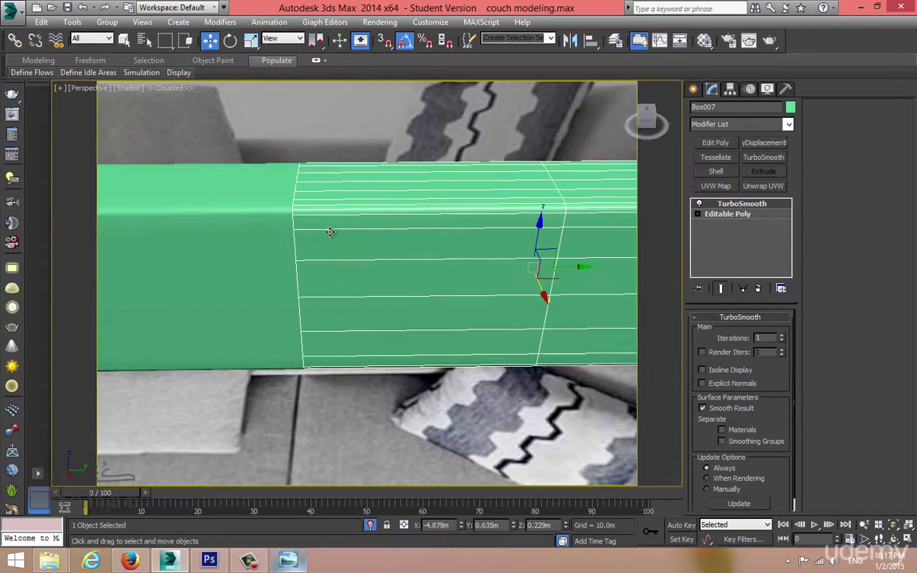
alt+middle_drag(329, 234, 350, 231)
- Compare both backrest halves at the Editable Poly level and remove the TurboSmooth modifier from them
click(735, 215)
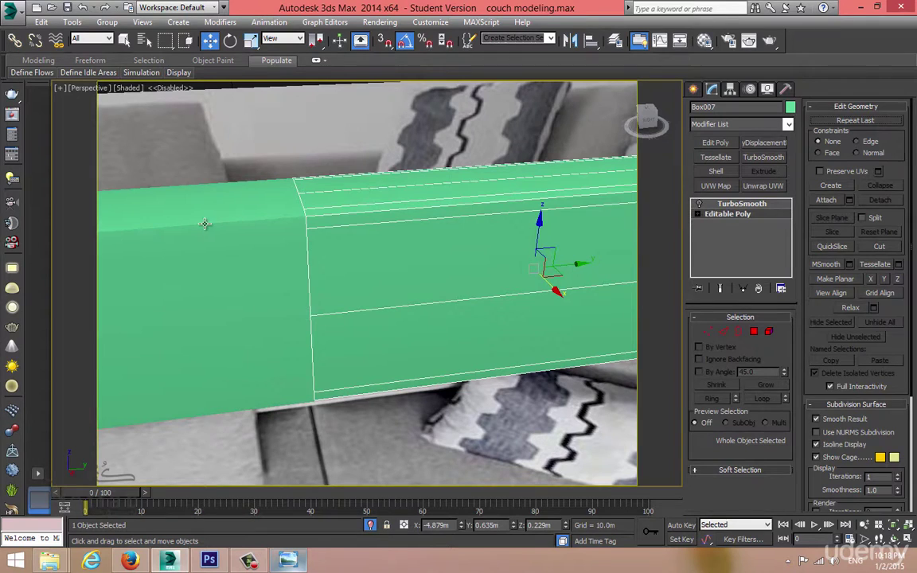
click(205, 224)
click(707, 214)
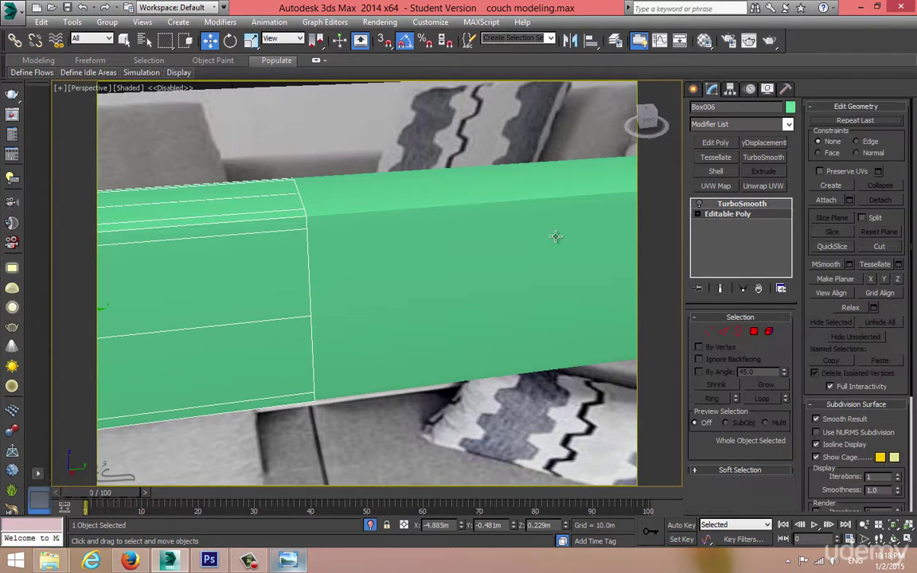
alt+middle_drag(427, 241, 410, 263)
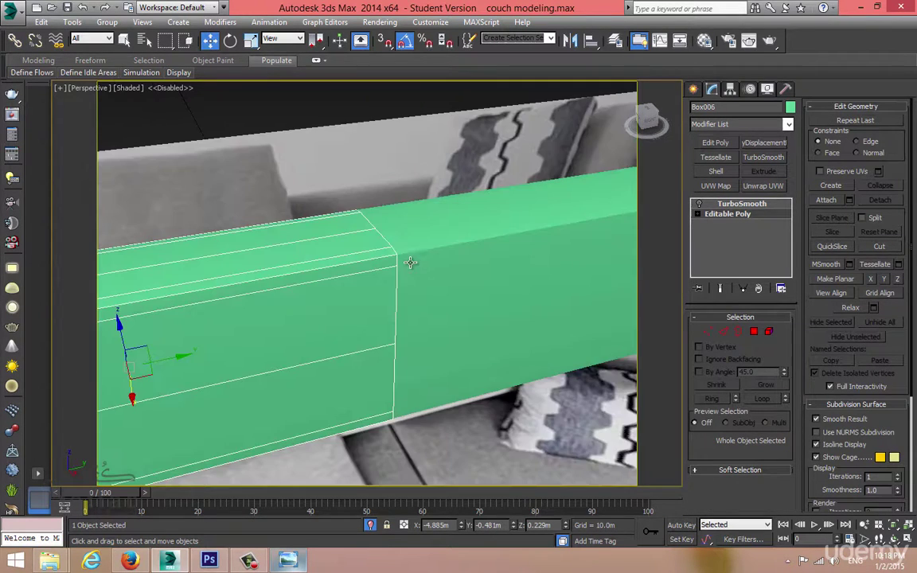
click(411, 262)
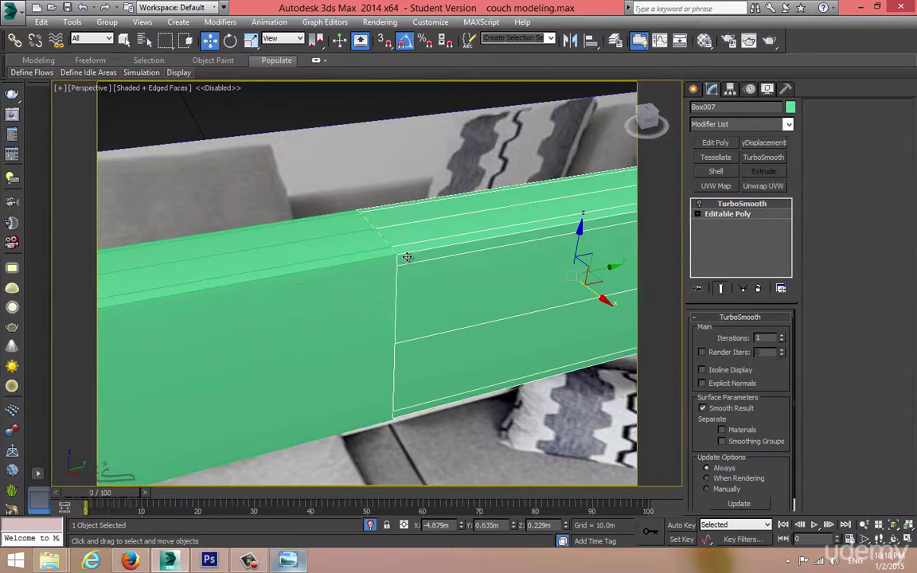
click(759, 288)
alt+middle_drag(465, 268, 419, 277)
scroll(434, 274, down, 3)
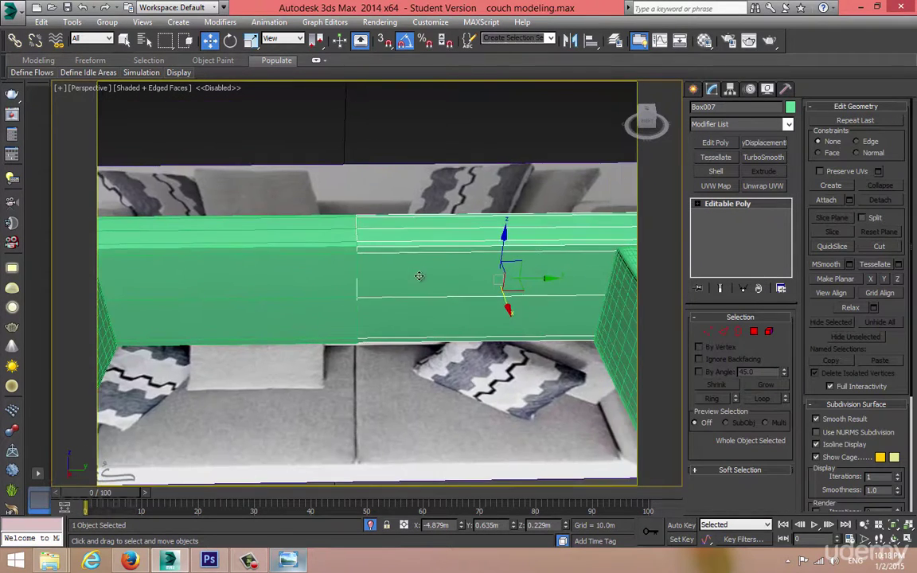
- Try to attach the left backrest half to the instanced right half
click(827, 200)
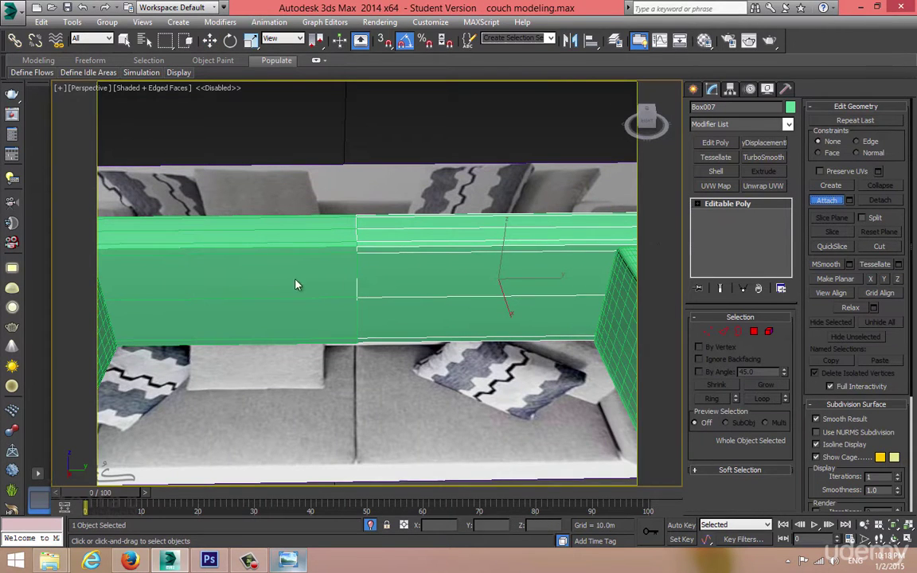
click(822, 204)
right_click(397, 281)
click(233, 265)
click(242, 254)
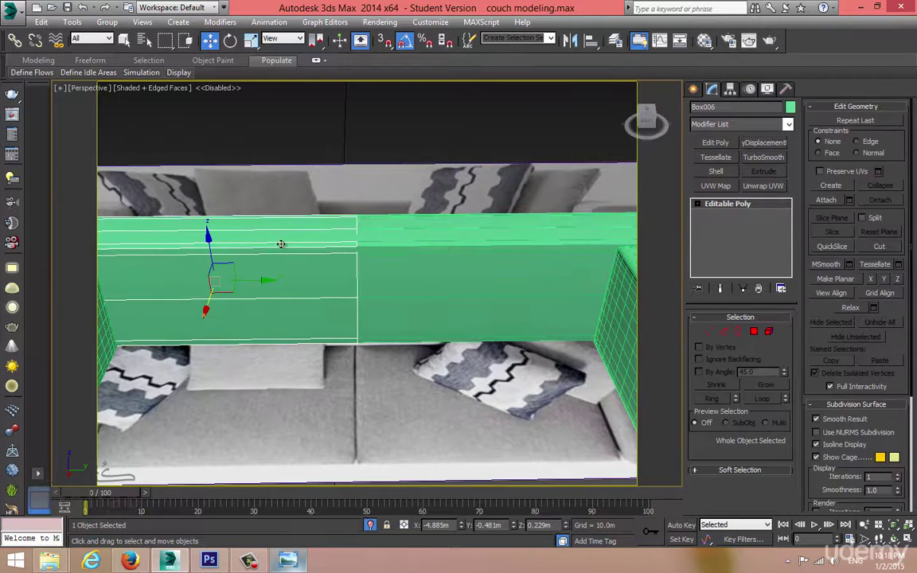
click(437, 252)
- Convert the right backrest half to Editable Poly and attach the left half to it
right_click(446, 246)
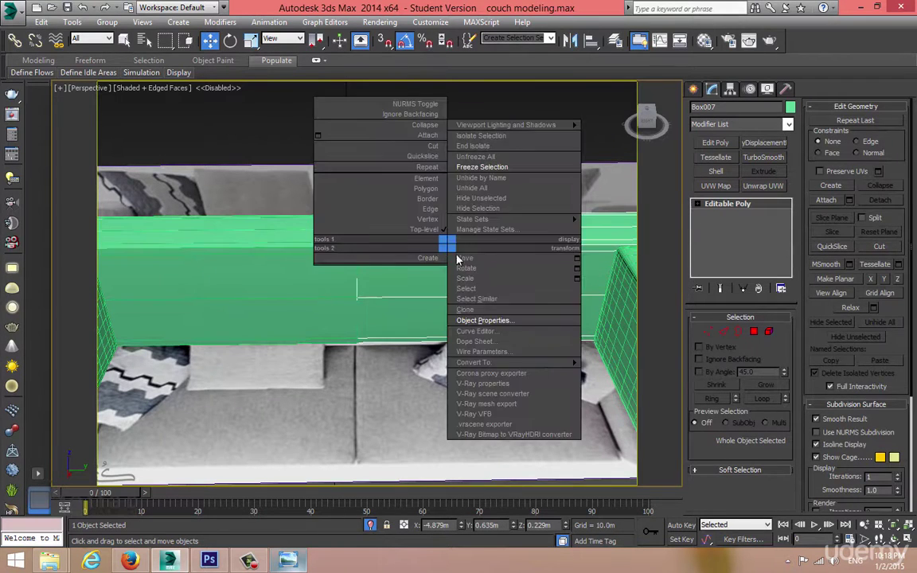
mouse_move(542, 363)
click(615, 373)
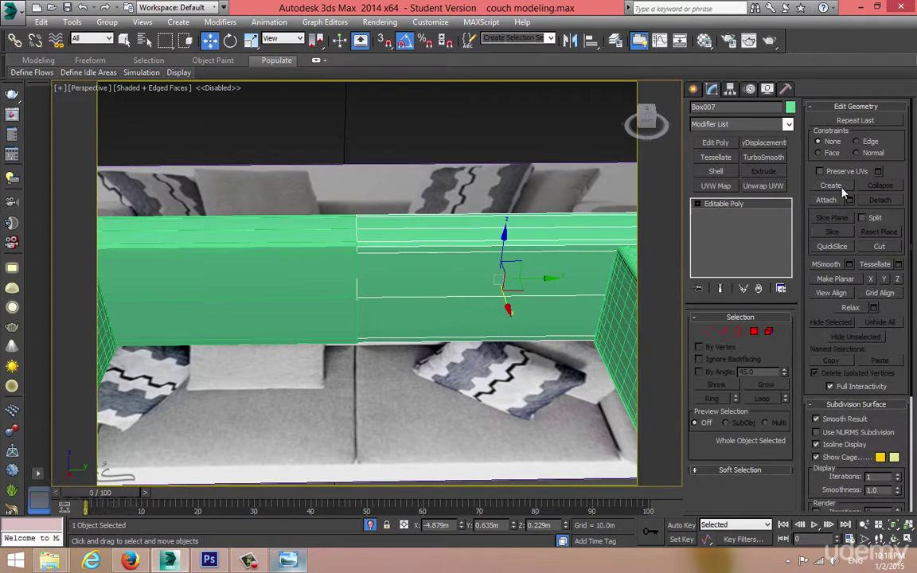
click(827, 200)
click(267, 259)
key(w)
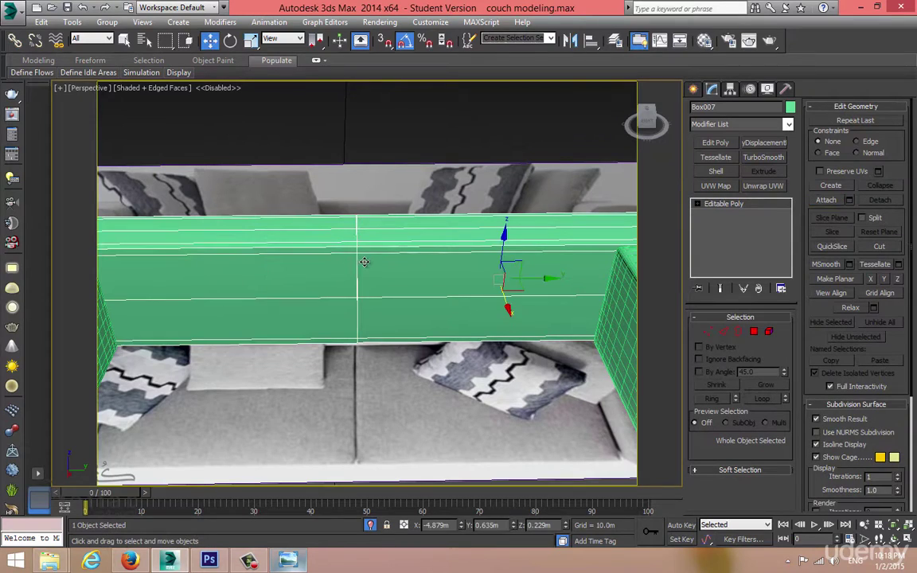
- Switch the joined backrest to vertex editing and get a close view of its middle seam
scroll(367, 263, up, 3)
alt+middle_drag(367, 263, 409, 247)
key(1)
scroll(408, 248, up, 2)
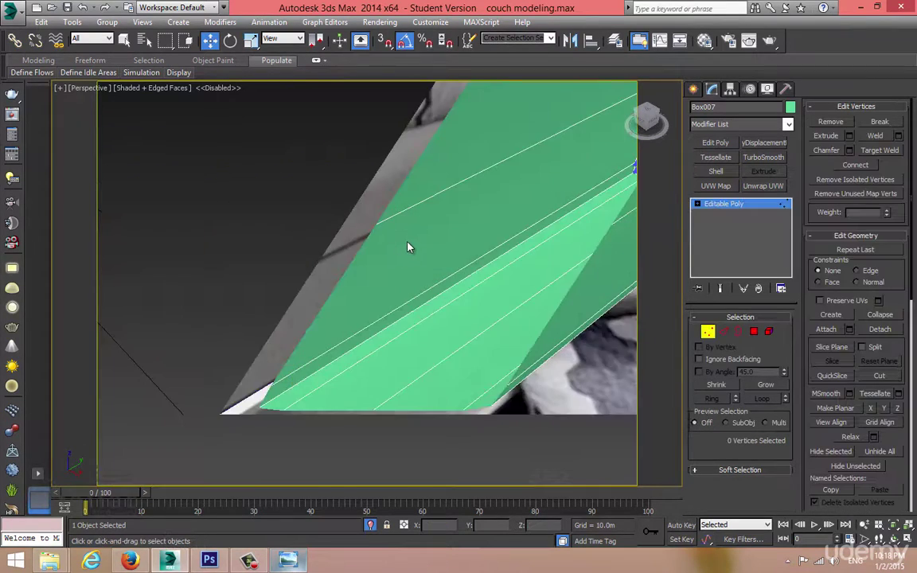
- Set the viewport background to the customized user interface solid color in the viewport configuration
scroll(407, 243, down, 1)
key(alt+b)
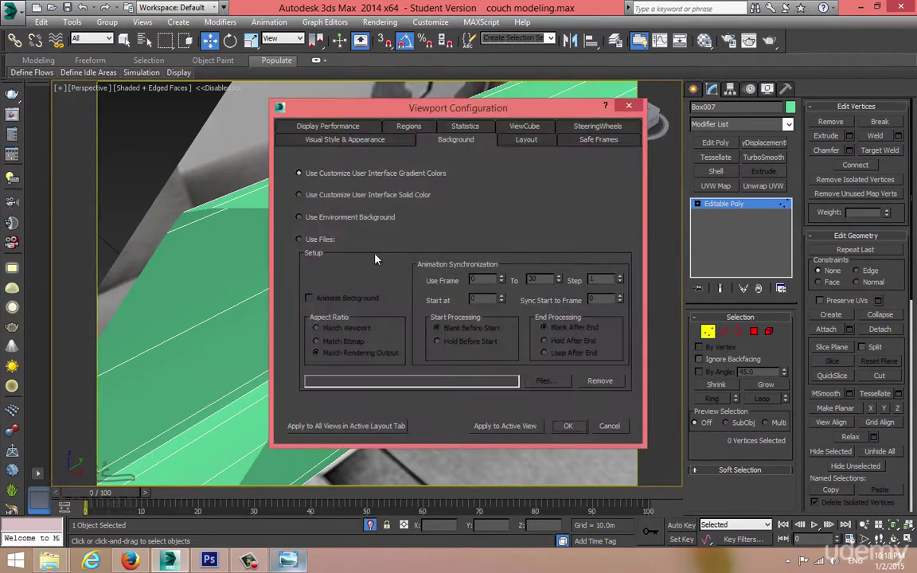
click(326, 239)
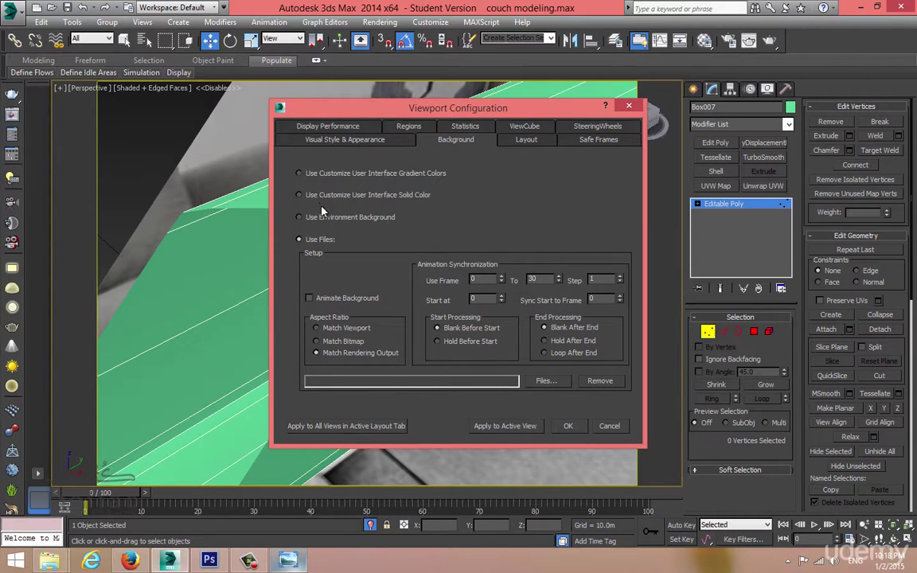
click(323, 199)
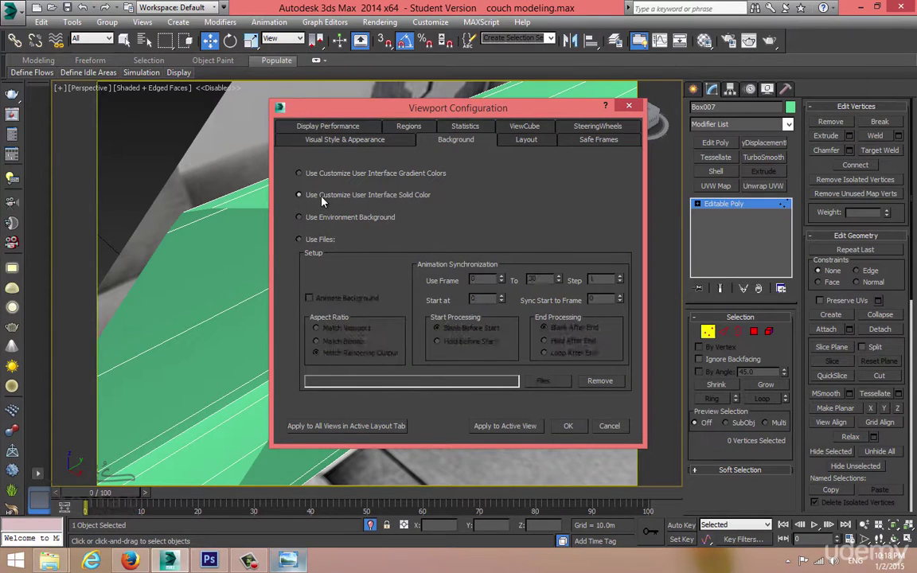
click(342, 139)
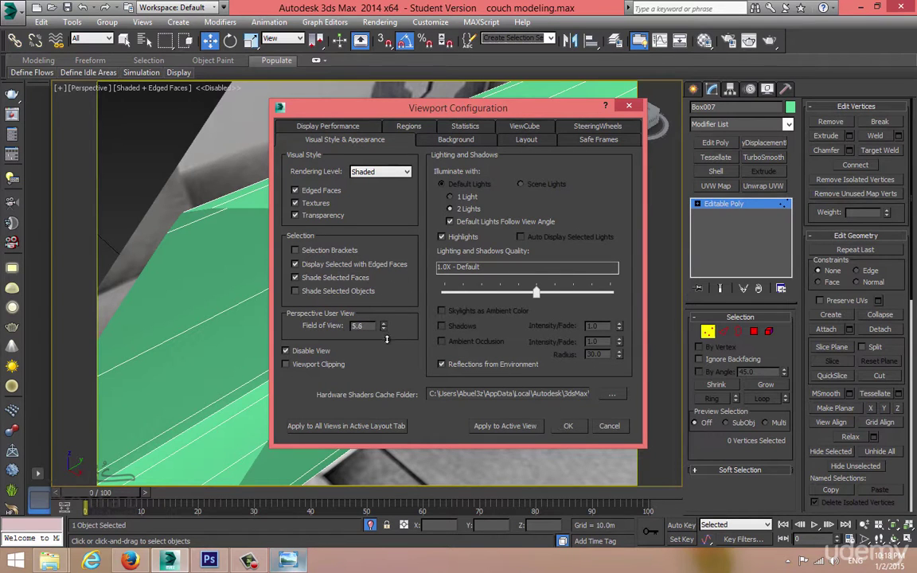
click(569, 428)
- Select all the vertices along the joined backrest's middle seam
scroll(398, 314, down, 5)
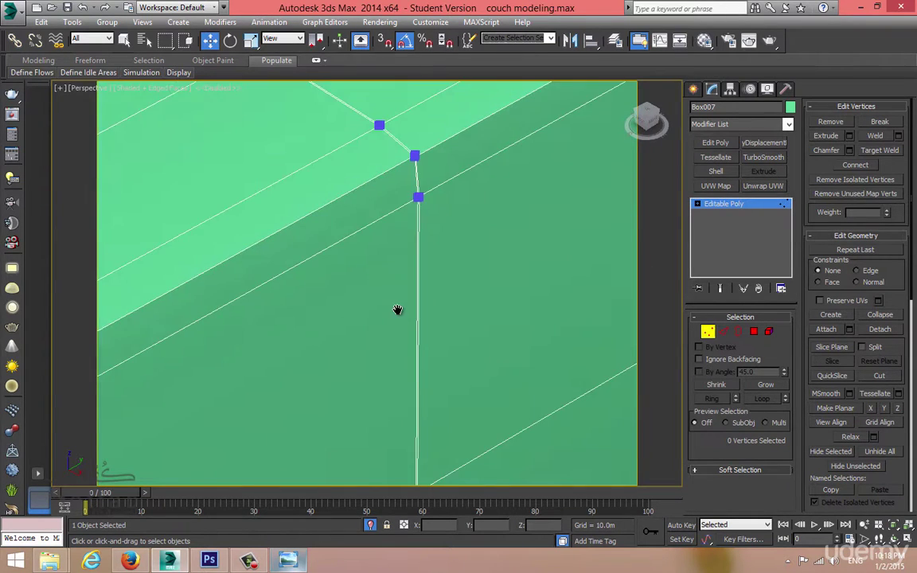
scroll(396, 320, down, 3)
drag(268, 443, 268, 442)
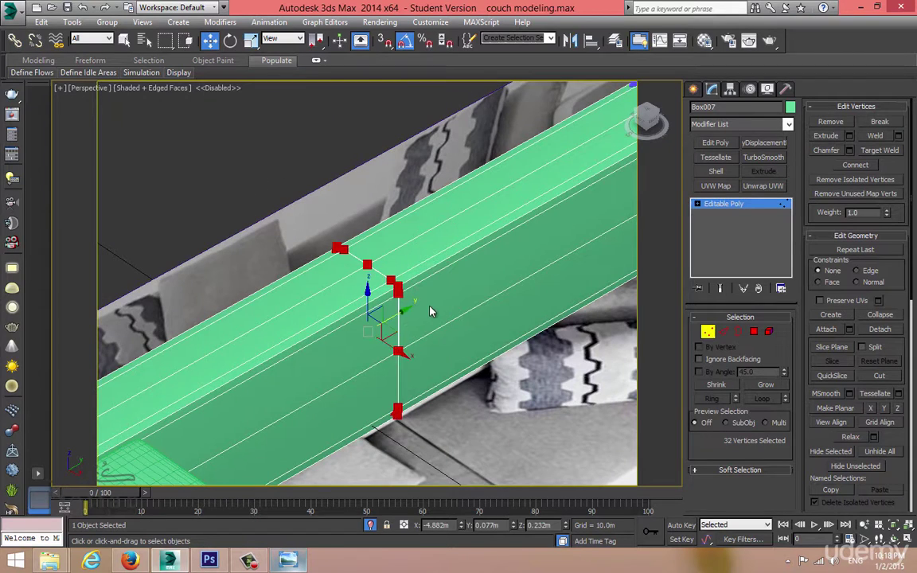
scroll(420, 258, up, 5)
right_click(363, 287)
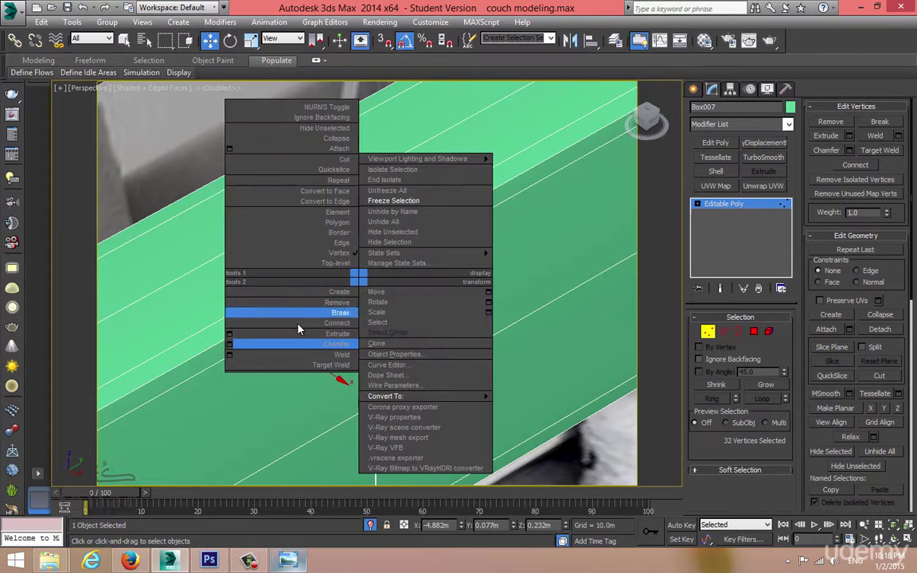
click(249, 360)
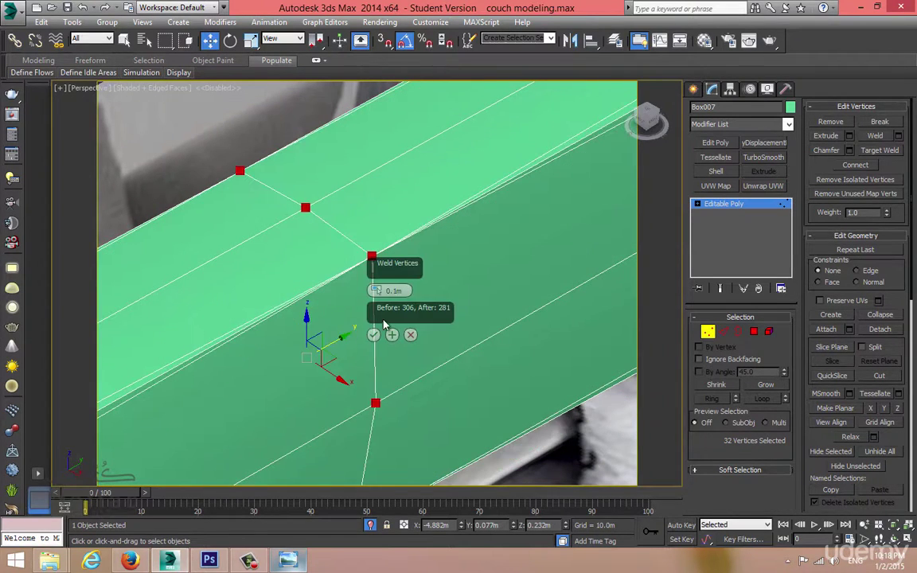
click(378, 293)
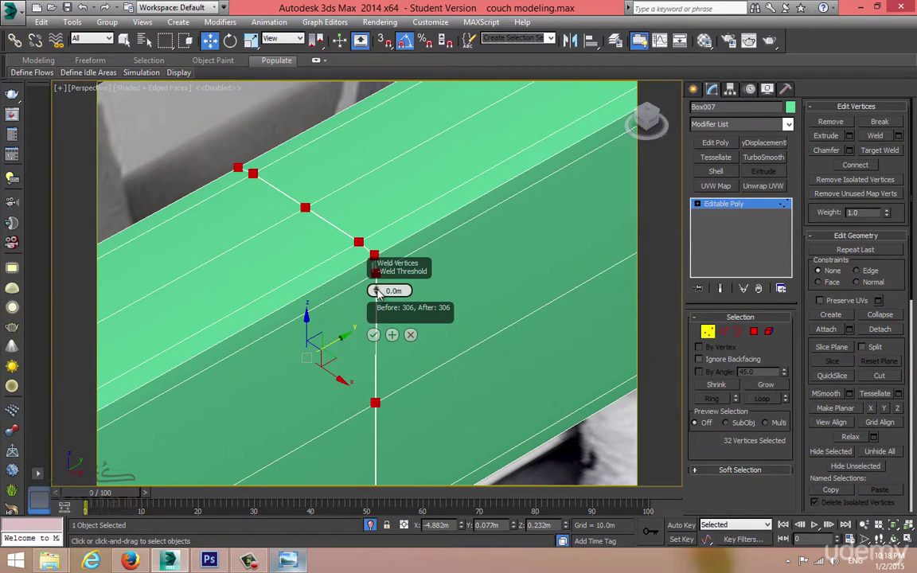
drag(378, 294, 377, 282)
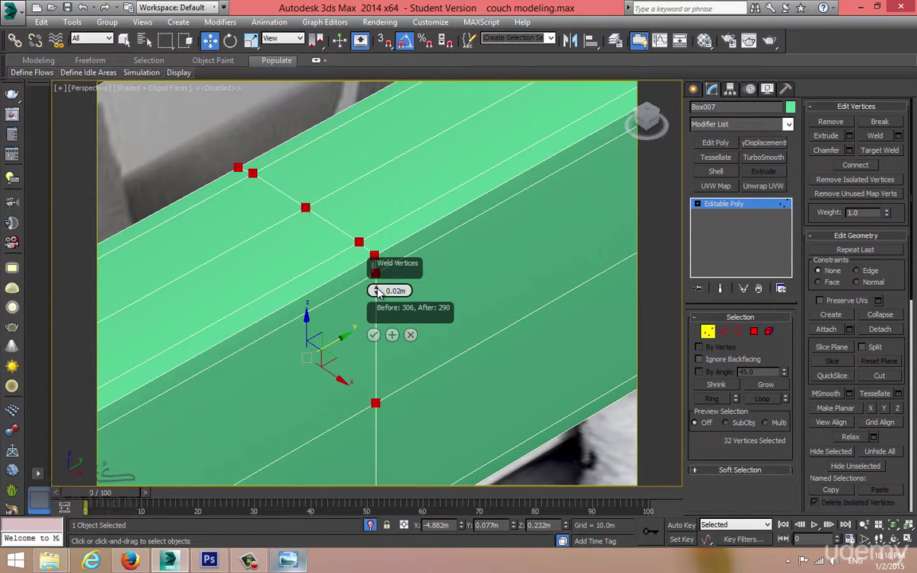
click(411, 335)
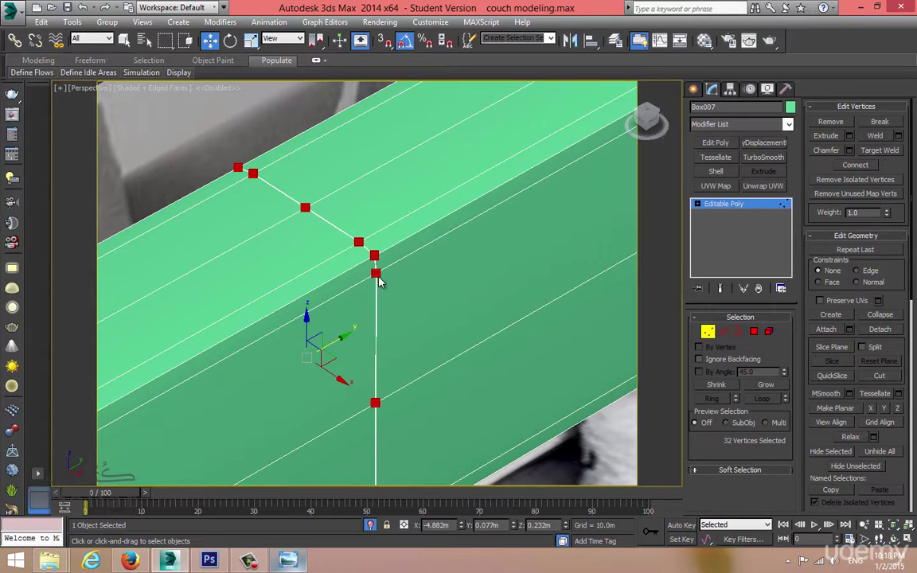
- Weld the selected middle-seam vertices with a weld threshold of 0.005 m
right_click(375, 273)
click(246, 350)
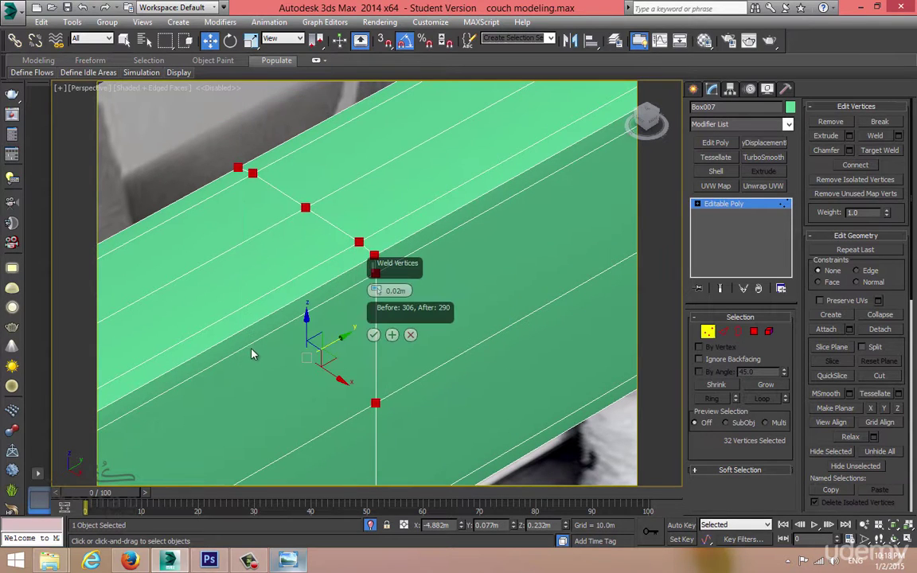
click(377, 288)
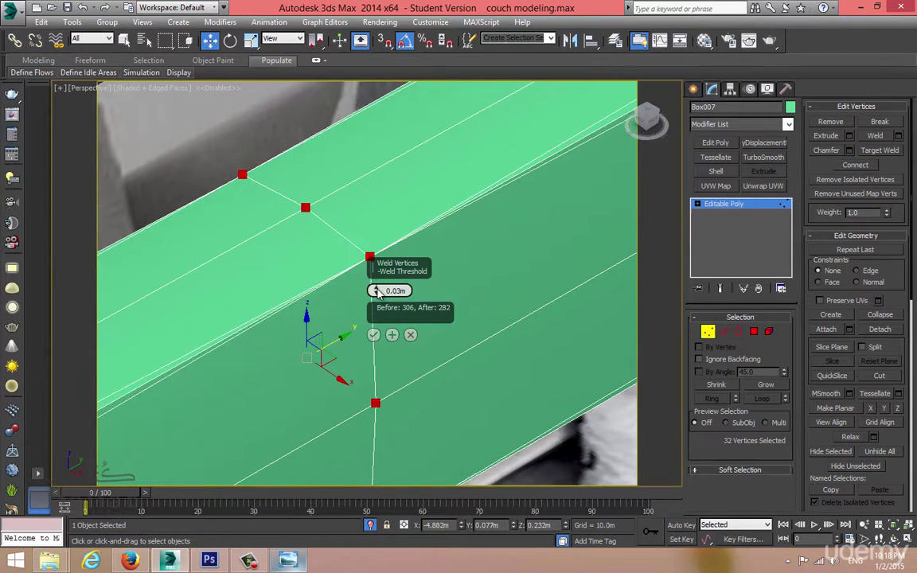
drag(405, 291, 197, 298)
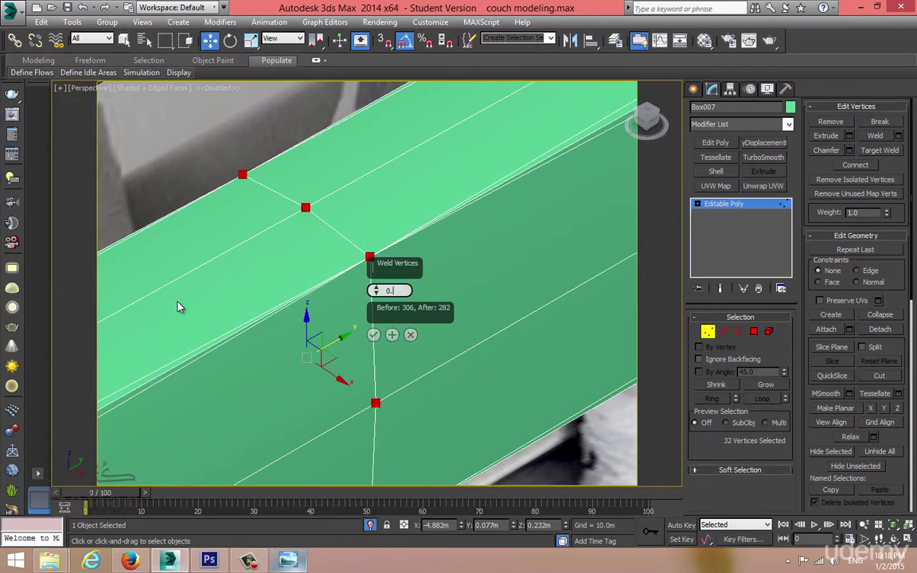
key(Return)
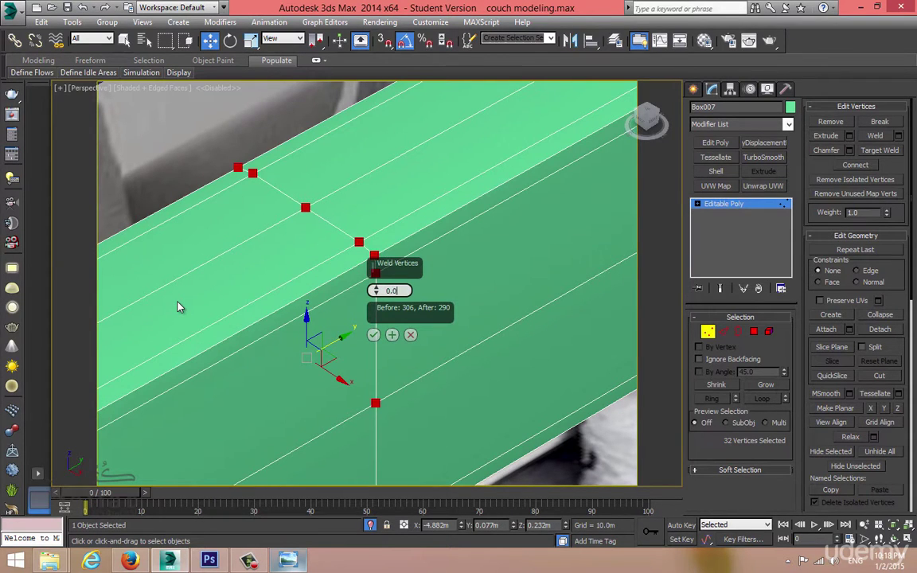
text(0.05)
key(Return)
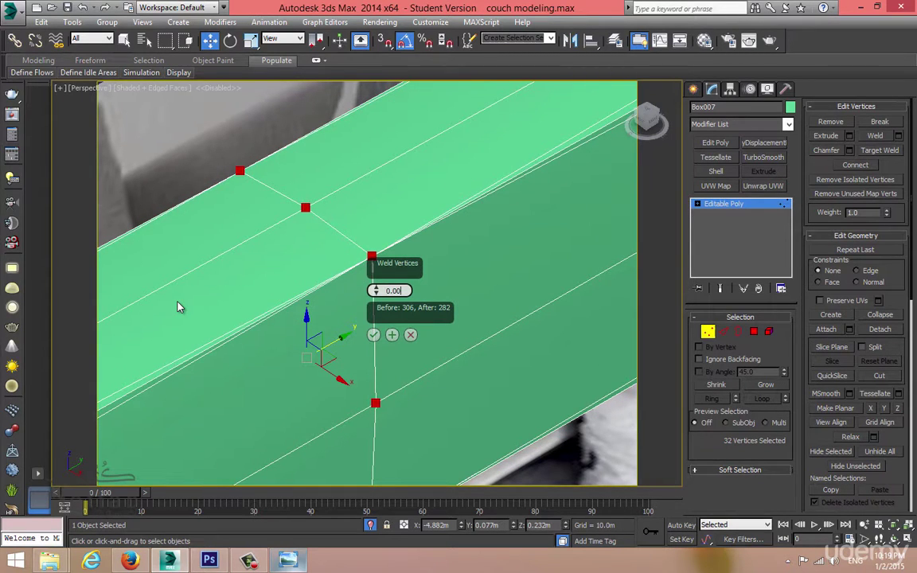
key(Return)
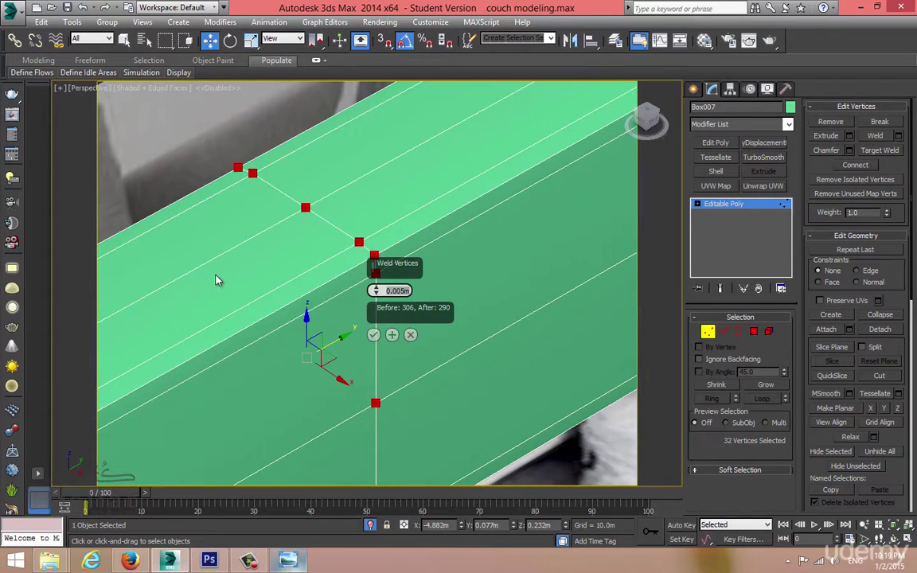
click(375, 336)
- Check the welded seam by selecting its vertices one by one in wireframe display and viewing it shaded again
click(398, 268)
click(376, 273)
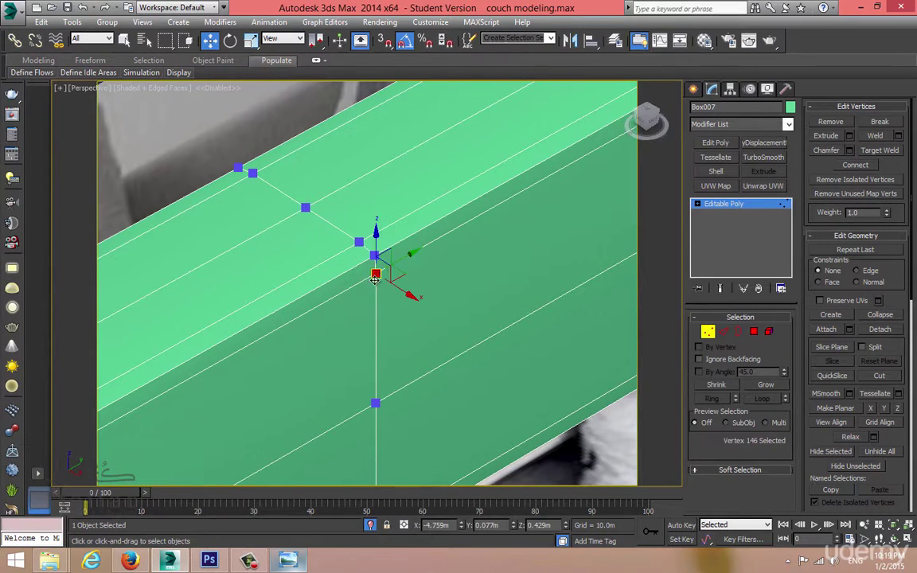
key(F3)
click(389, 244)
drag(390, 241, 374, 266)
drag(367, 217, 360, 246)
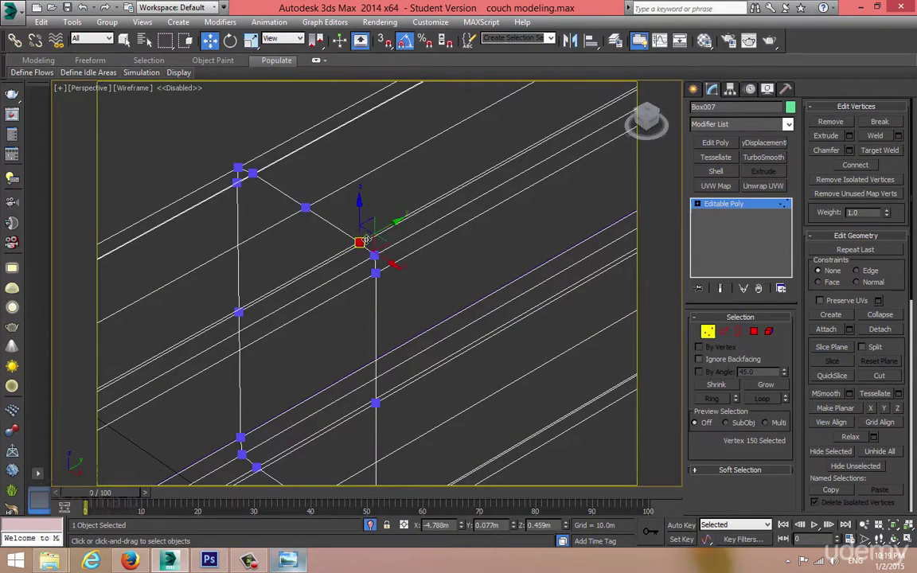
alt+middle_drag(362, 244, 390, 229)
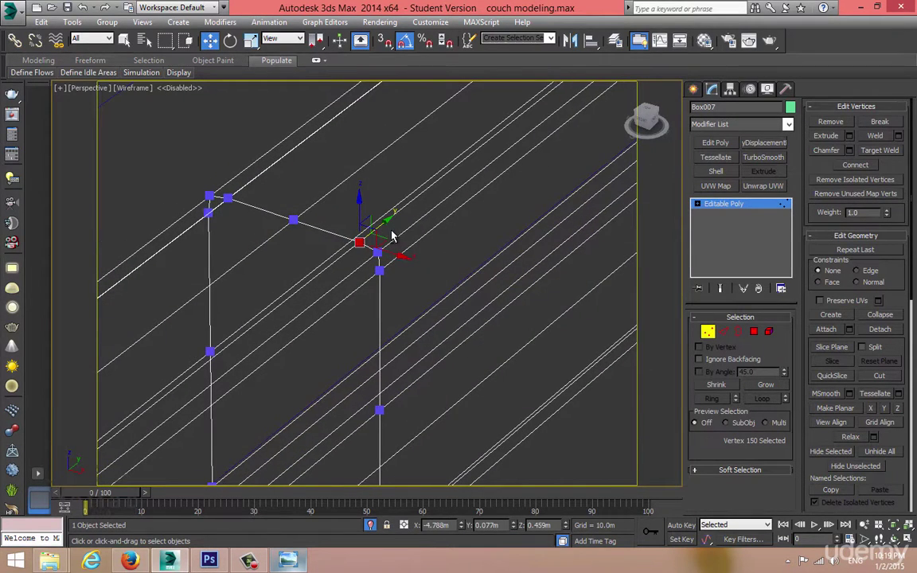
click(294, 220)
key(F3)
scroll(414, 314, down, 3)
alt+middle_drag(414, 313, 352, 308)
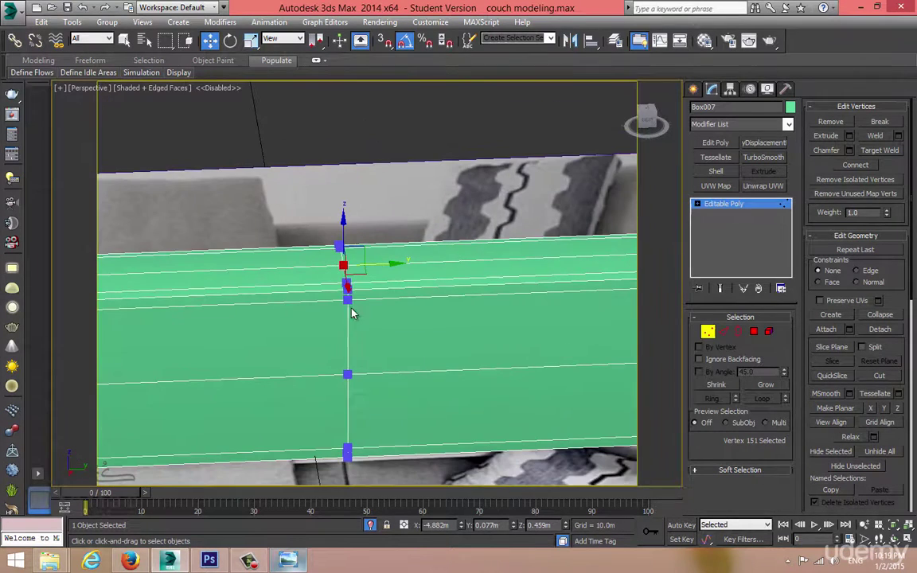
- Leave vertex editing, apply a TurboSmooth modifier to the whole backrest and raise its iterations
click(708, 330)
scroll(494, 297, down, 5)
alt+middle_drag(494, 297, 483, 313)
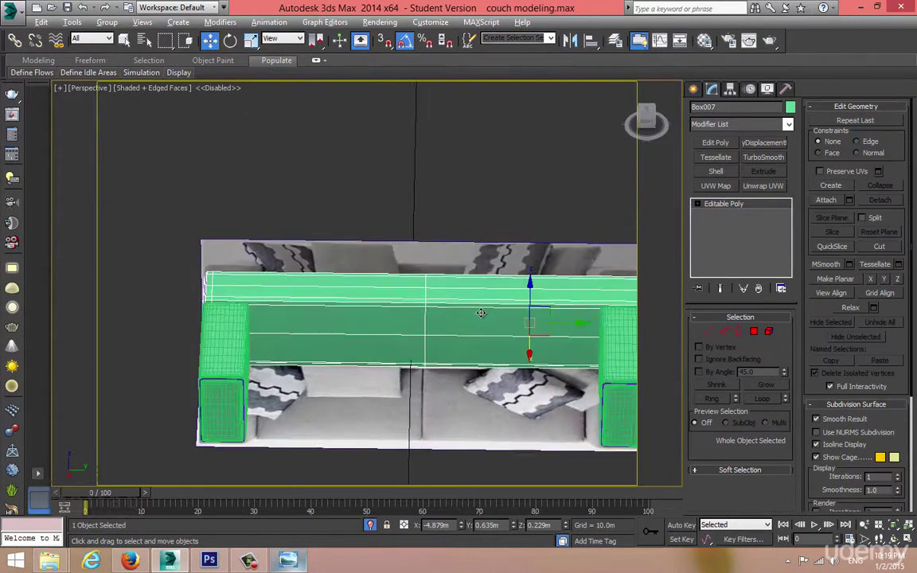
middle_drag(571, 269, 517, 263)
click(762, 158)
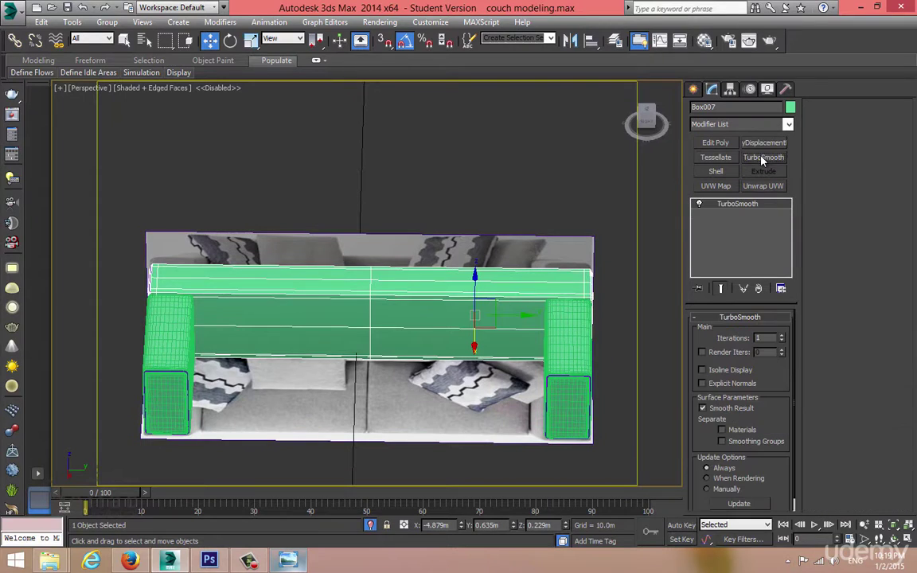
middle_drag(592, 273, 547, 270)
click(781, 336)
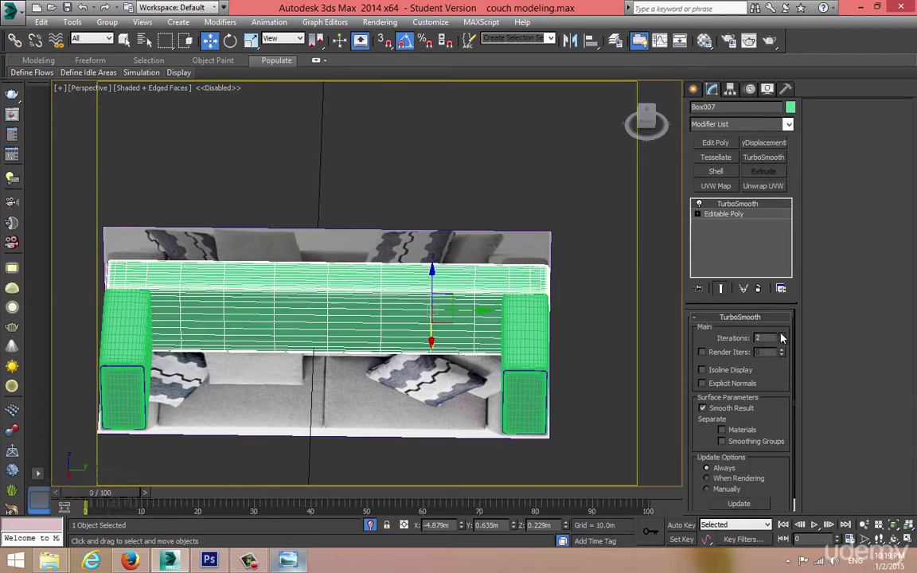
click(784, 336)
- Deselect the backrest, hide the edged faces and examine the smoothed backrest and its piped ends from several sides
click(605, 310)
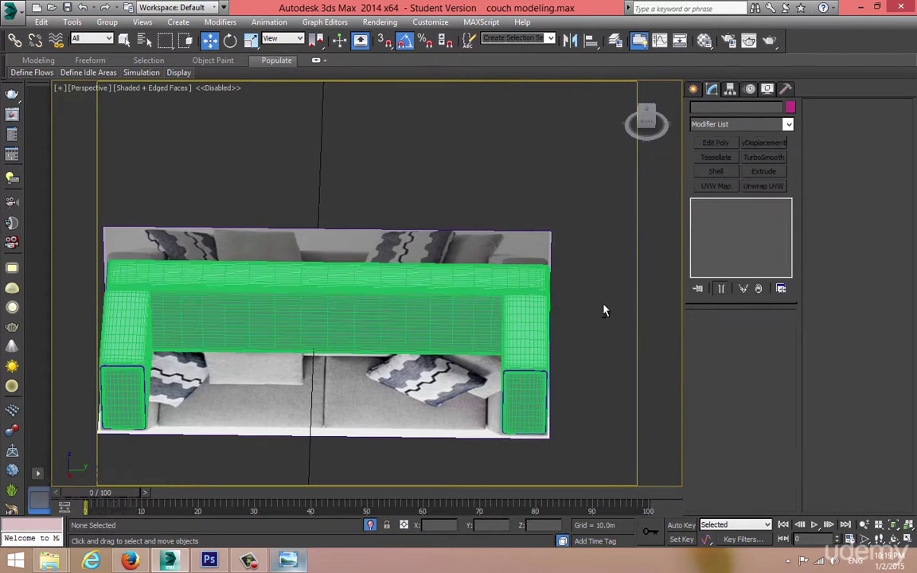
alt+middle_drag(603, 309, 490, 281)
scroll(491, 281, up, 3)
key(F4)
scroll(372, 322, up, 4)
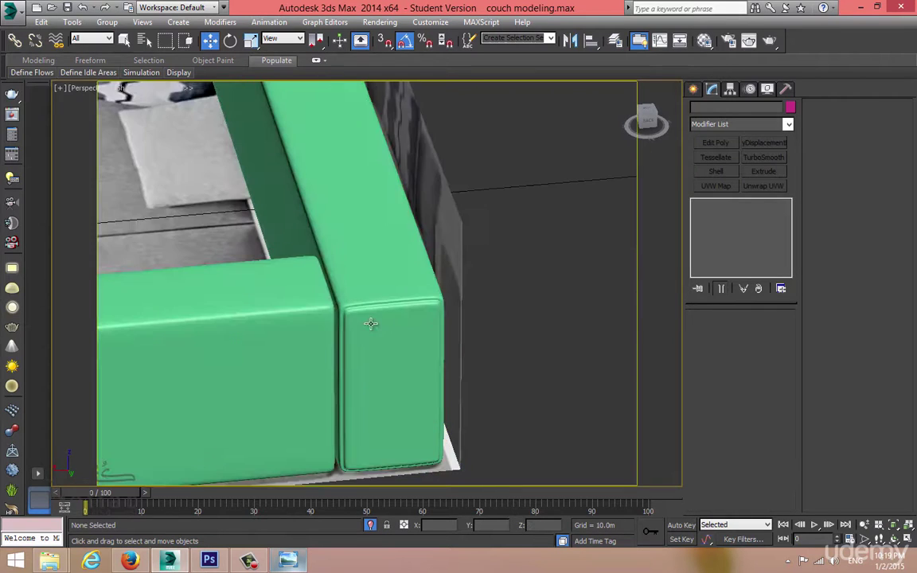
mouse_move(385, 324)
middle_down()
mouse_move(401, 312)
mouse_move(501, 320)
middle_up()
scroll(401, 312, down, 3)
scroll(485, 318, down, 3)
middle_drag(478, 319, 594, 313)
alt+middle_drag(320, 305, 406, 306)
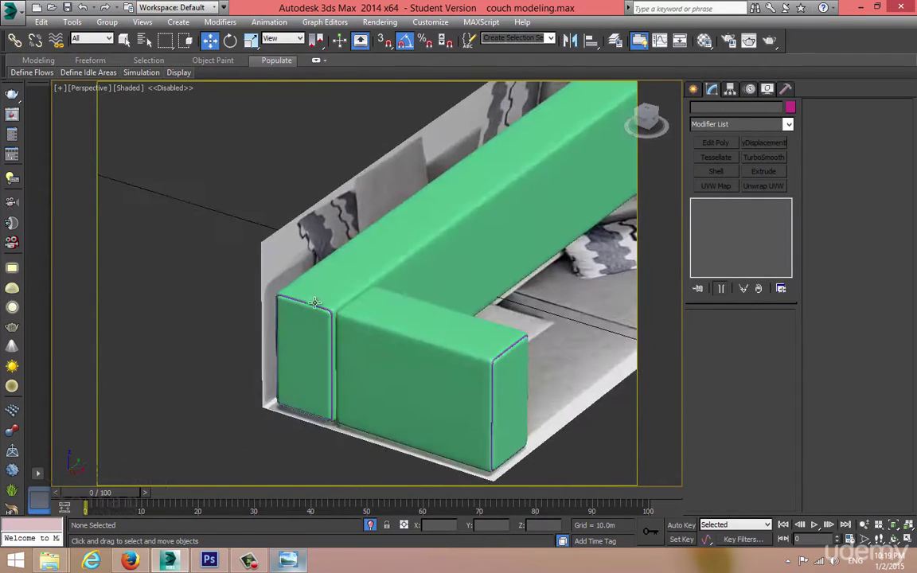
- Select the piping loop at the backrest's end and center its pivot on the object
scroll(317, 305, up, 4)
click(317, 307)
click(315, 309)
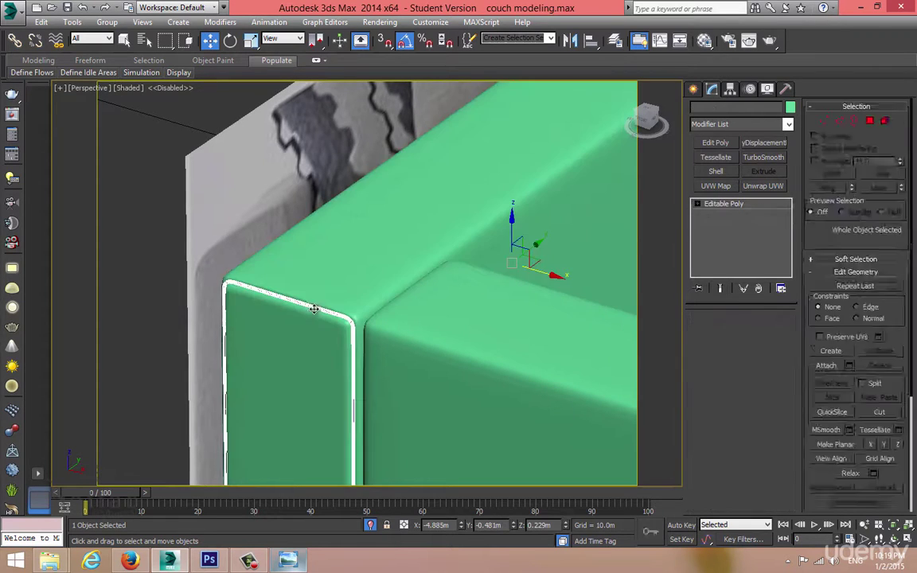
alt+middle_drag(315, 309, 71, 302)
scroll(239, 326, down, 3)
alt+middle_drag(303, 329, 108, 304)
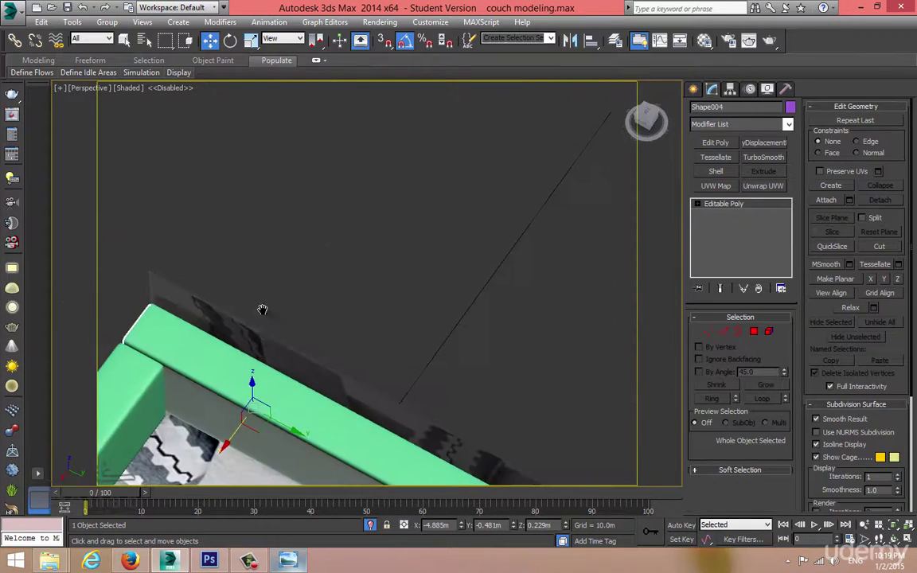
middle_drag(262, 311, 244, 199)
click(733, 90)
click(741, 170)
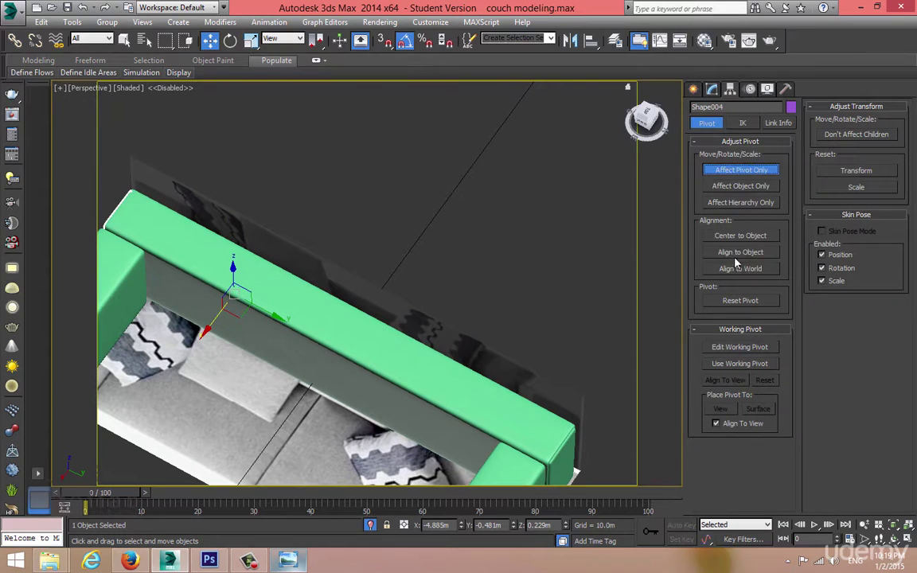
click(735, 239)
middle_drag(553, 247, 544, 183)
click(694, 91)
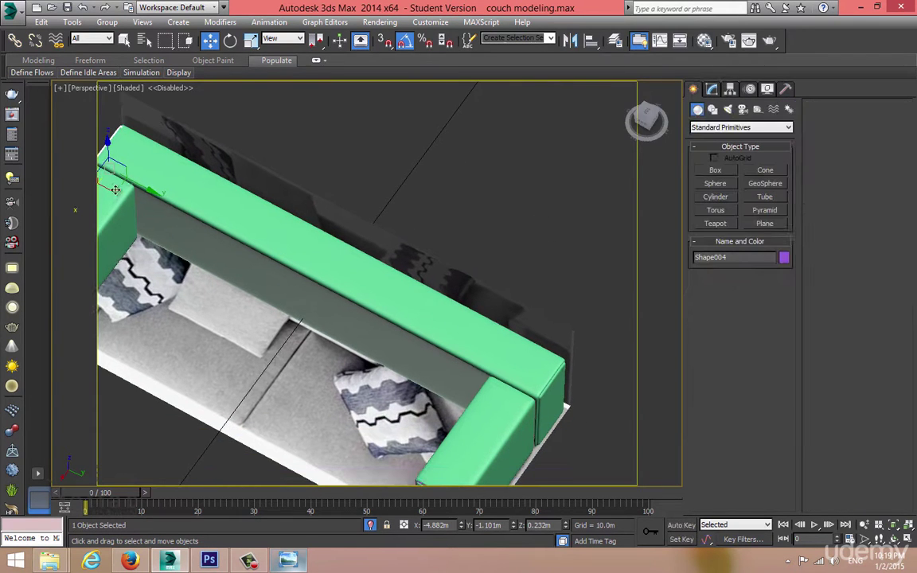
- Clone the piping loop along the Y axis to the backrest's opposite end, at about Y 1.258 m
mouse_move(141, 185)
shift+mouse_down()
mouse_move(426, 309)
mouse_move(590, 420)
shift+mouse_up()
click(462, 334)
key(z)
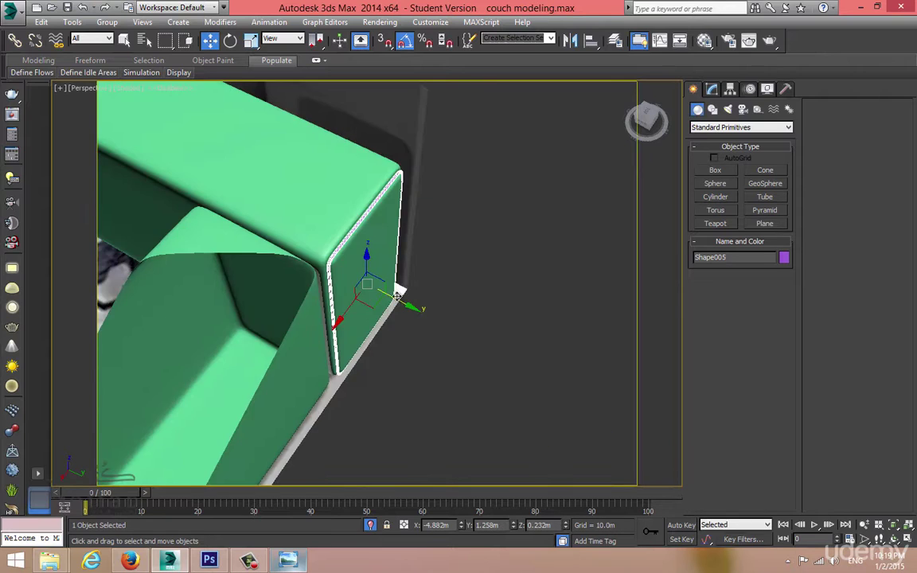
- Correct the distorted perspective by raising its field of view in the viewport configuration
alt+middle_drag(398, 297, 358, 280)
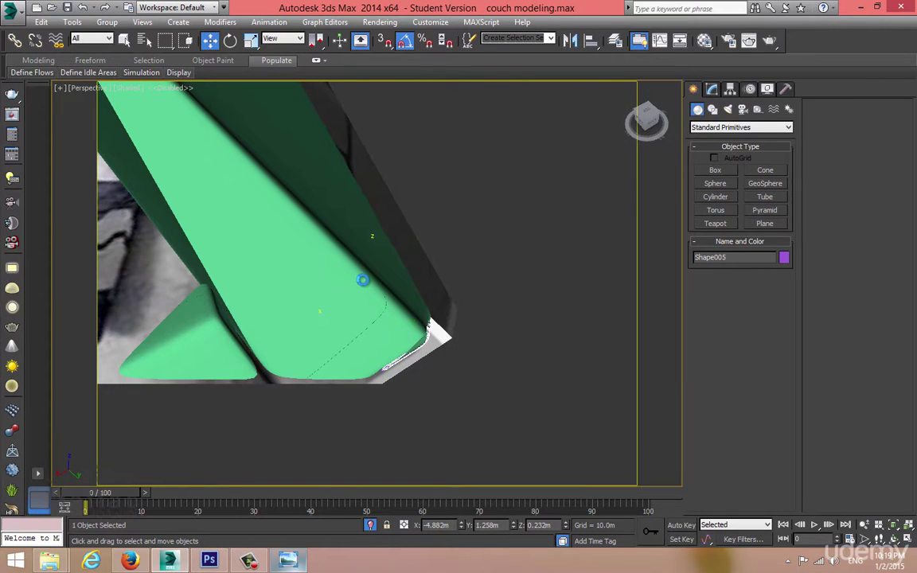
key(alt+b)
click(343, 140)
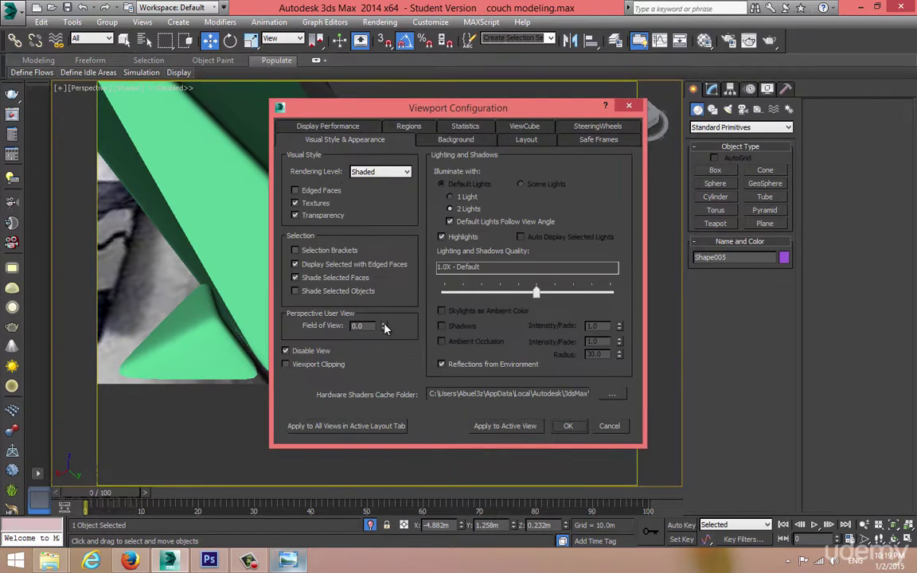
click(571, 427)
- Nudge the cloned piping loop along Y to about 1.255 m to fit the backrest's edge
scroll(461, 361, down, 3)
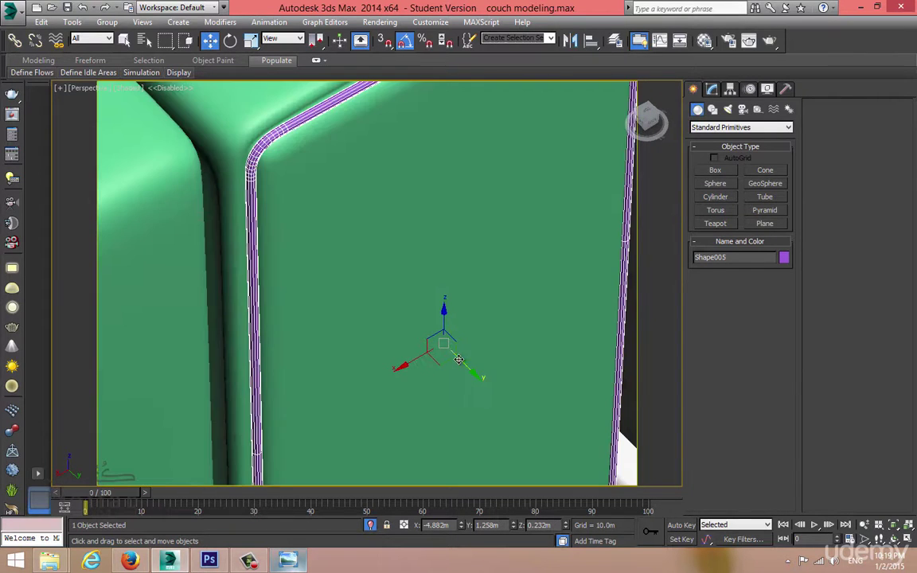
scroll(459, 348, down, 2)
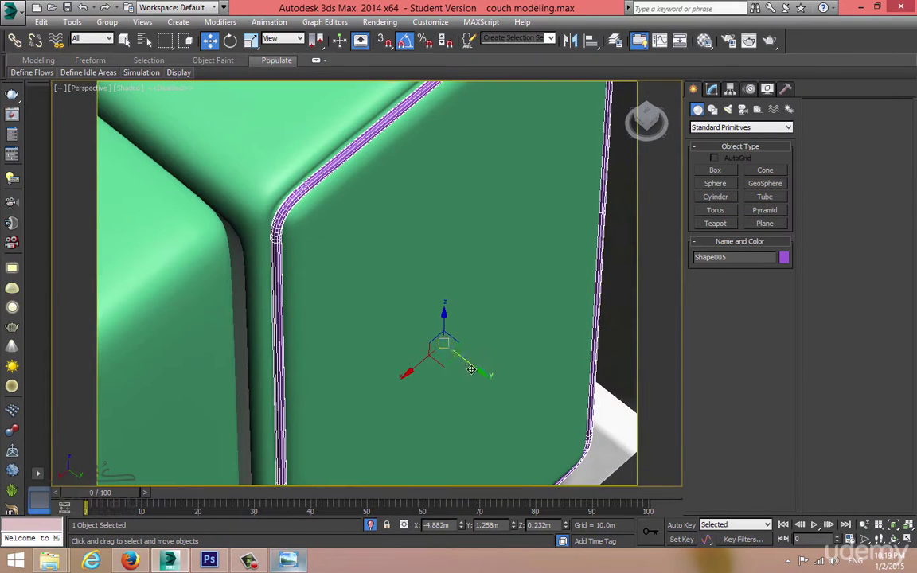
drag(471, 370, 468, 367)
scroll(466, 365, down, 8)
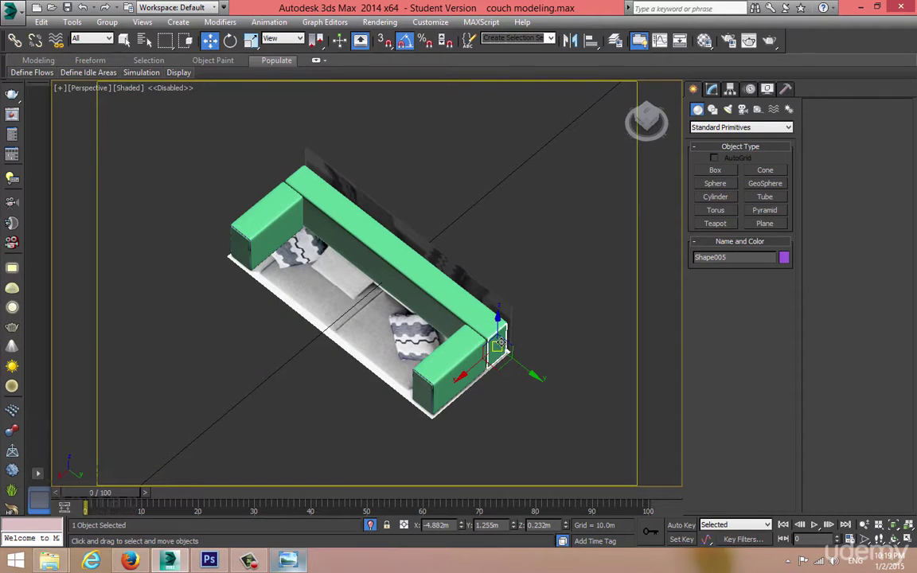
- Switch to the four-viewport layout and show the couch's piped backrest end in the right-side orthographic view
key(alt+w)
key(alt+w)
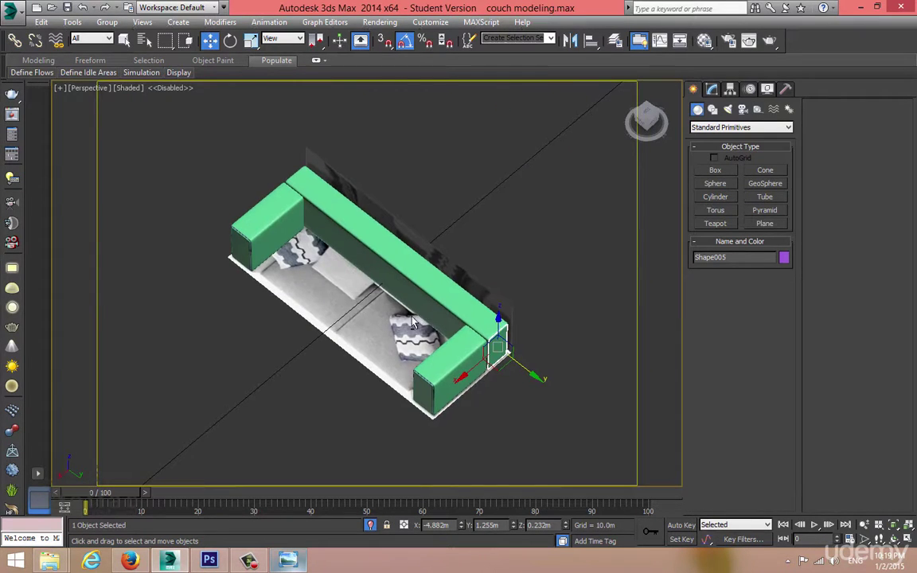
key(alt+w)
scroll(251, 335, down, 6)
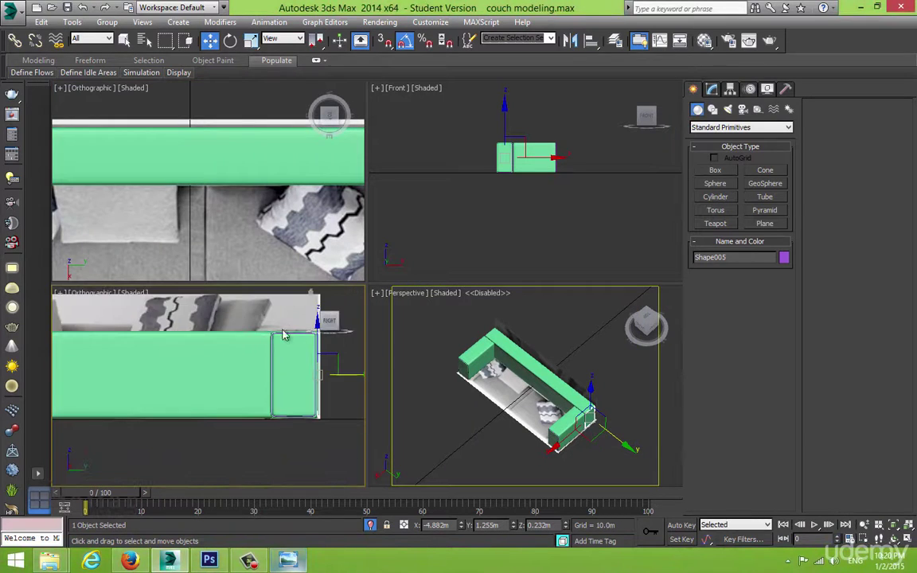
- Try lifting the backrest along Z to about 0.922 m above the reference image, and undo the move
key(alt+w)
middle_drag(251, 335, 292, 408)
click(355, 285)
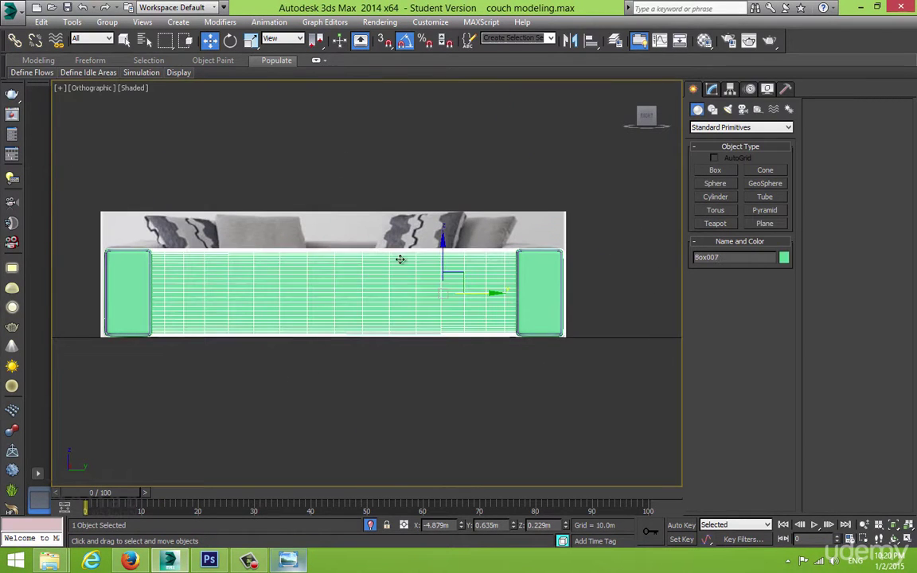
drag(440, 251, 439, 116)
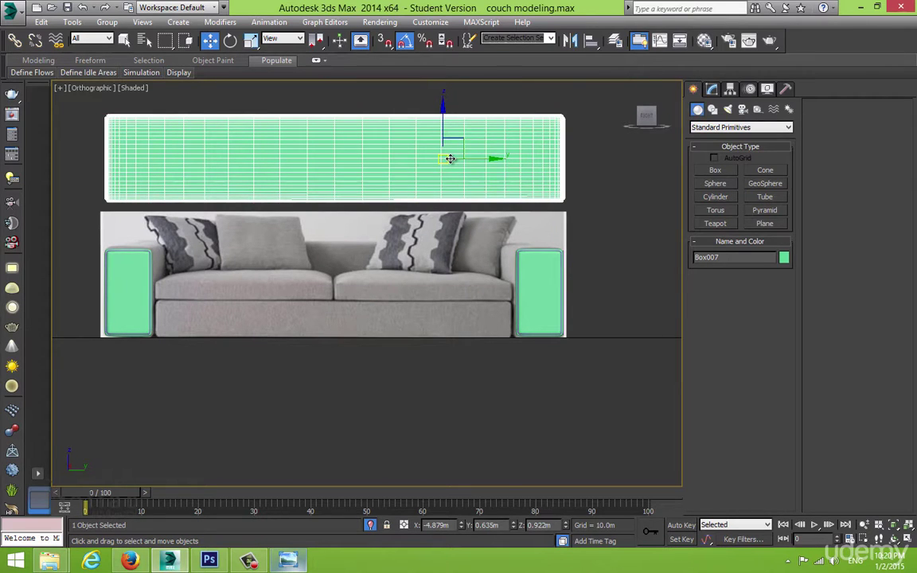
key(ctrl+z)
- Clone the backrest as an instance rotated 90 degrees about its length so it lies flat as a seat base
key(alt+w)
alt+middle_drag(487, 326, 335, 307)
key(e)
shift+drag(438, 299, 378, 309)
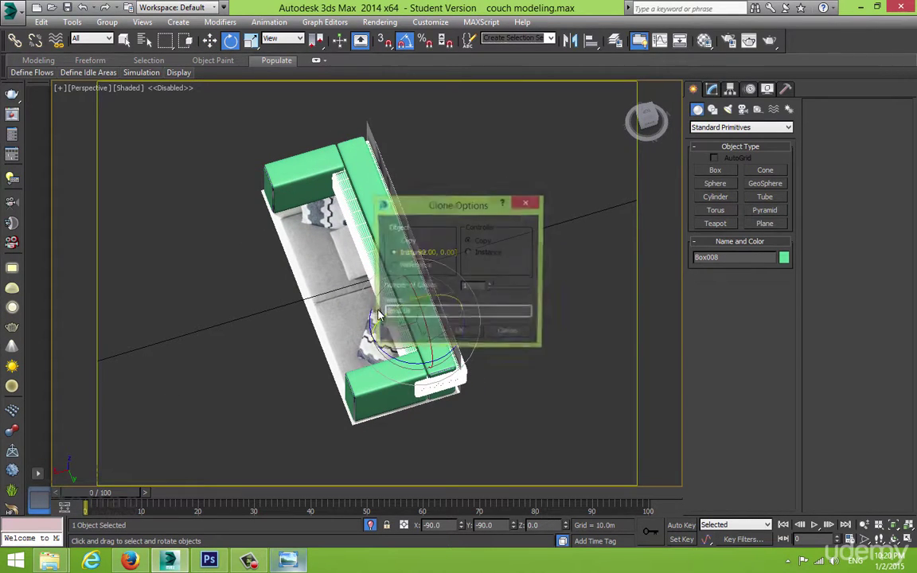
click(472, 336)
key(w)
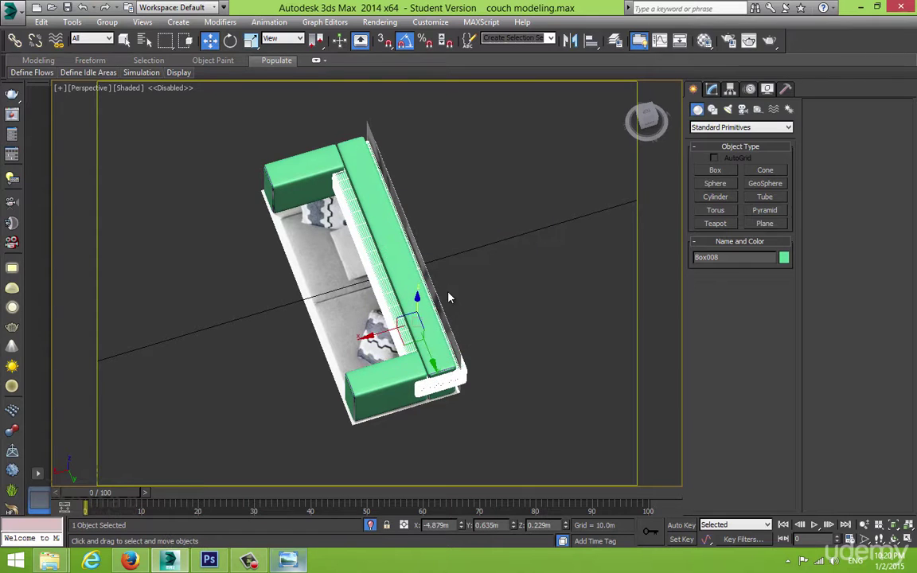
- Move the seat base clone forward along X, about 0.378 m, between the two armrests in the plan view
key(alt+w)
right_click(262, 180)
key(alt+w)
scroll(286, 202, down, 7)
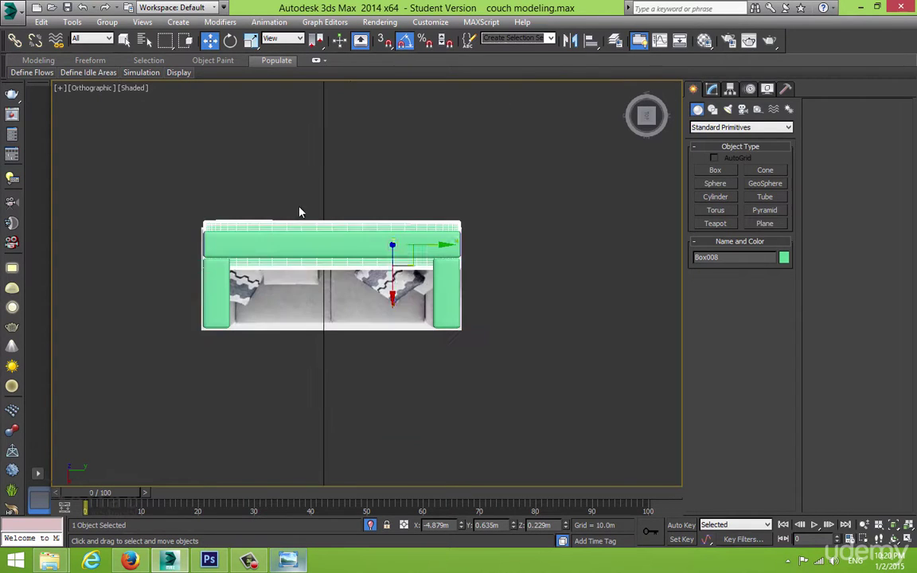
scroll(399, 268, up, 2)
drag(398, 269, 390, 338)
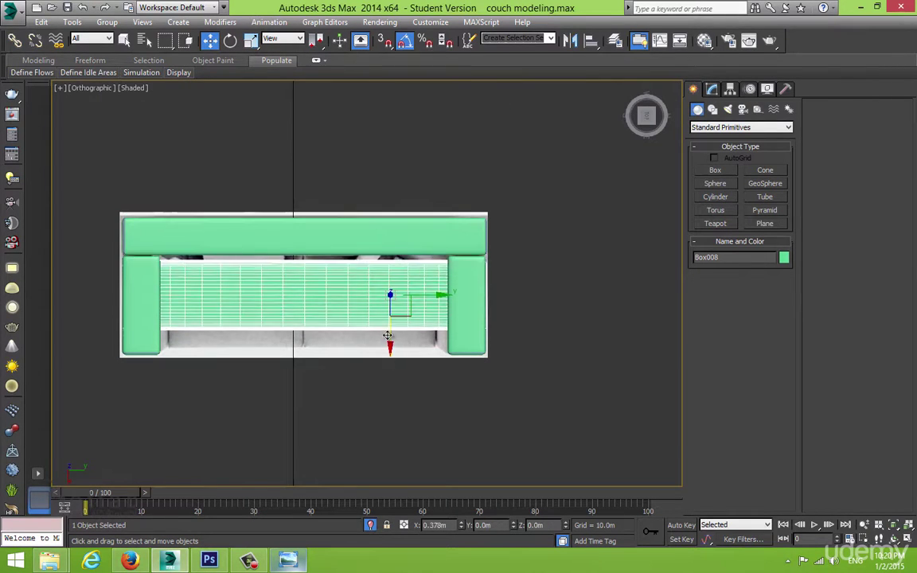
- Scale the seat base along X to deepen it and shift it to about X -4.468 m, against the backrest
key(r)
scroll(394, 331, up, 2)
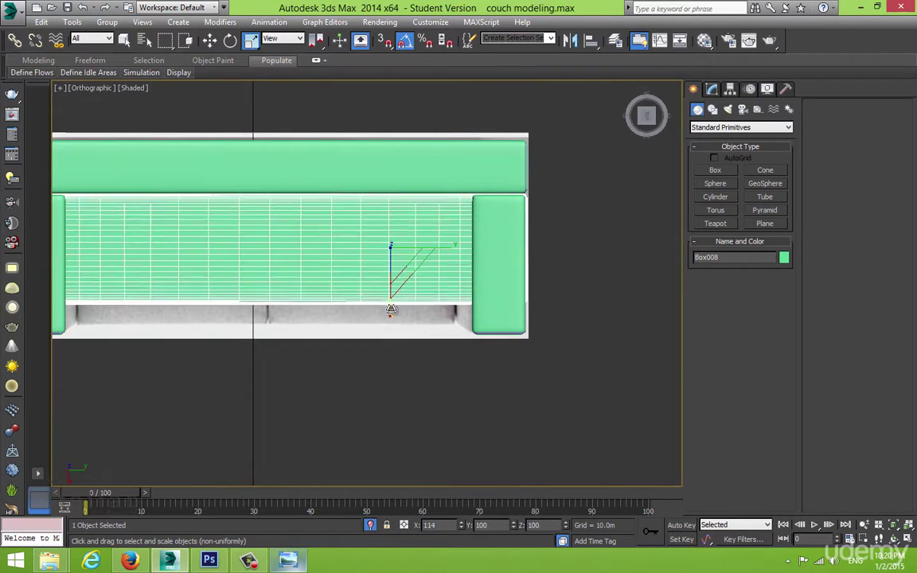
mouse_move(392, 315)
mouse_down()
mouse_move(393, 323)
mouse_move(391, 295)
mouse_up()
key(w)
key(F3)
key(F3)
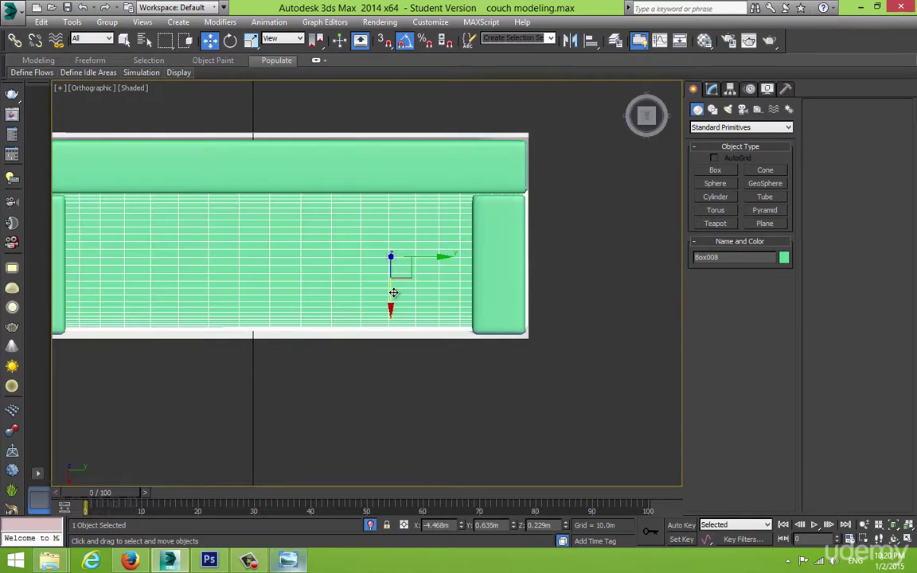
- In wireframe display, refine the seat base's depth along X and position it at about X -4.448 m
key(F3)
key(r)
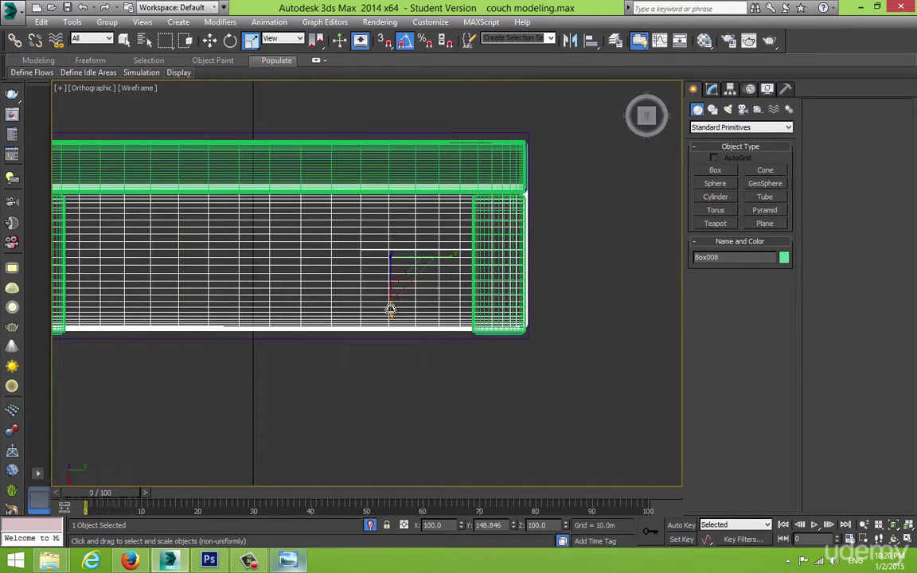
drag(391, 310, 391, 306)
key(a)
key(w)
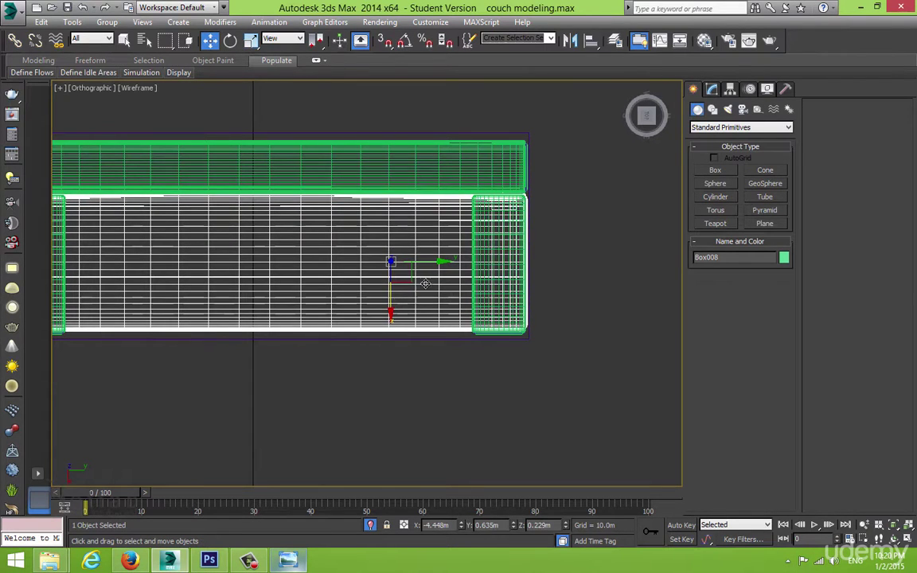
- Shorten the seat base along Y and shift it to about Y 0.511 m so it fits between the armrests
key(r)
drag(441, 262, 406, 264)
key(w)
key(r)
key(w)
- Reduce the seat base's height by scaling it along Z in the perspective view
key(alt+w)
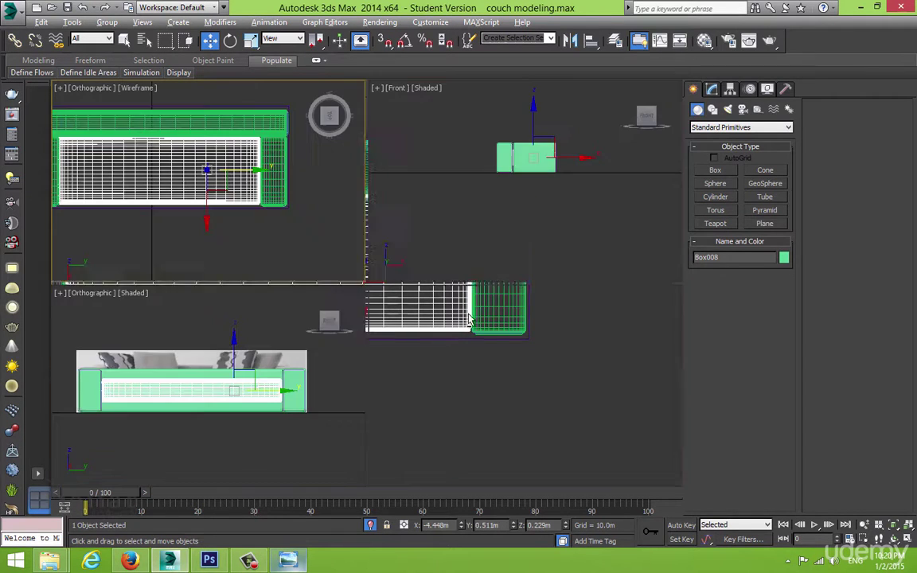
right_click(516, 360)
key(alt+w)
alt+middle_drag(446, 333, 511, 269)
scroll(394, 270, up, 5)
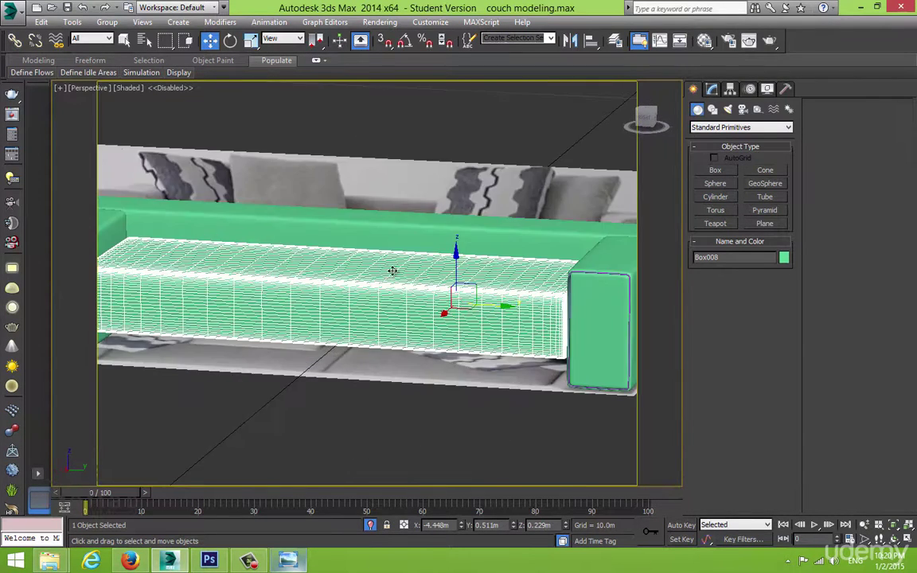
key(r)
drag(457, 256, 458, 274)
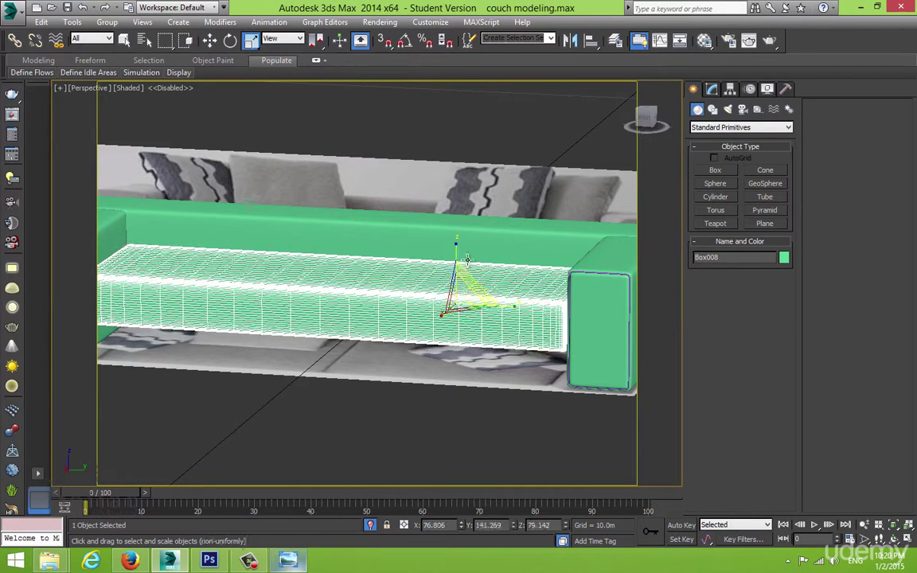
- Select the backrest and raise it 5 m along Z using offset coordinates to uncover the reference image
click(470, 250)
right_click(468, 245)
scroll(409, 225, down, 3)
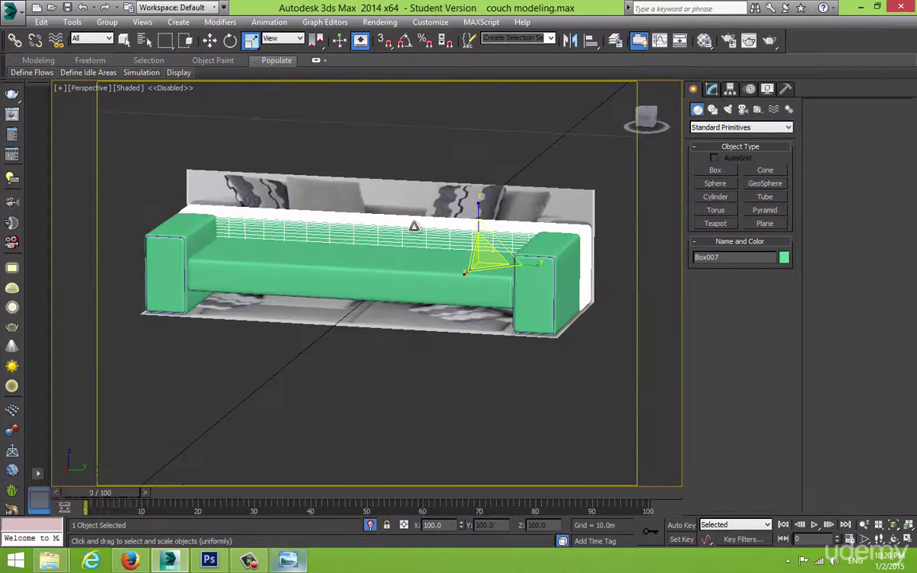
key(w)
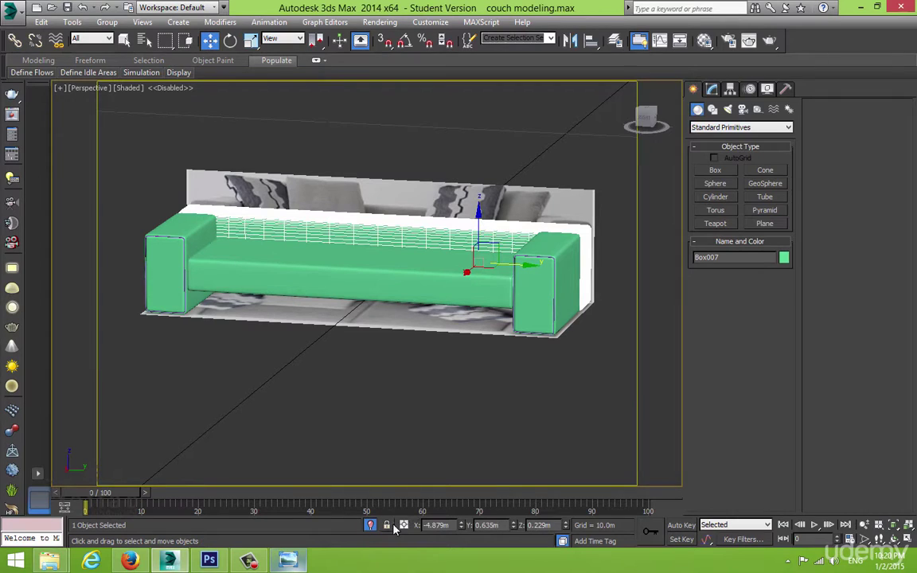
click(405, 525)
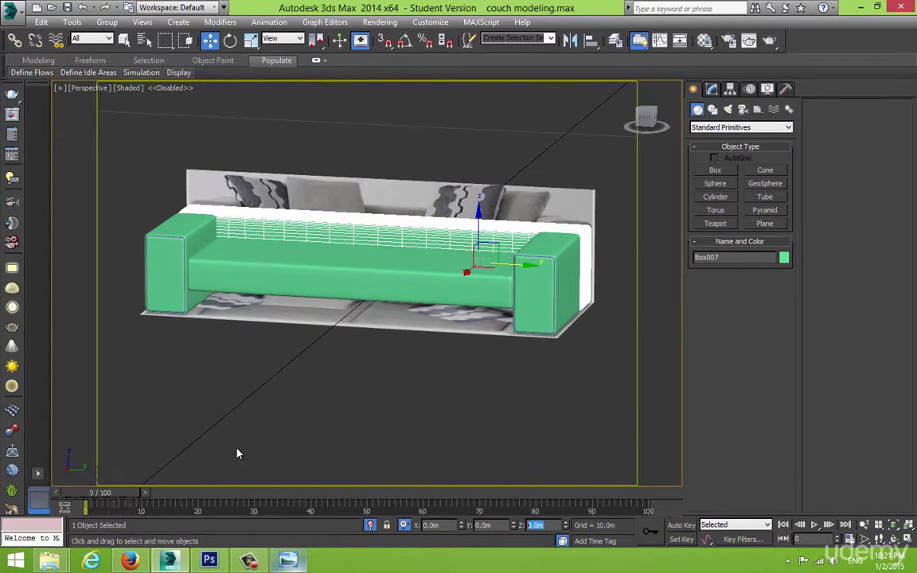
click(212, 402)
- Select the seat base and lower it along Z onto the couch's lower base in the front reference image
click(444, 274)
key(alt+w)
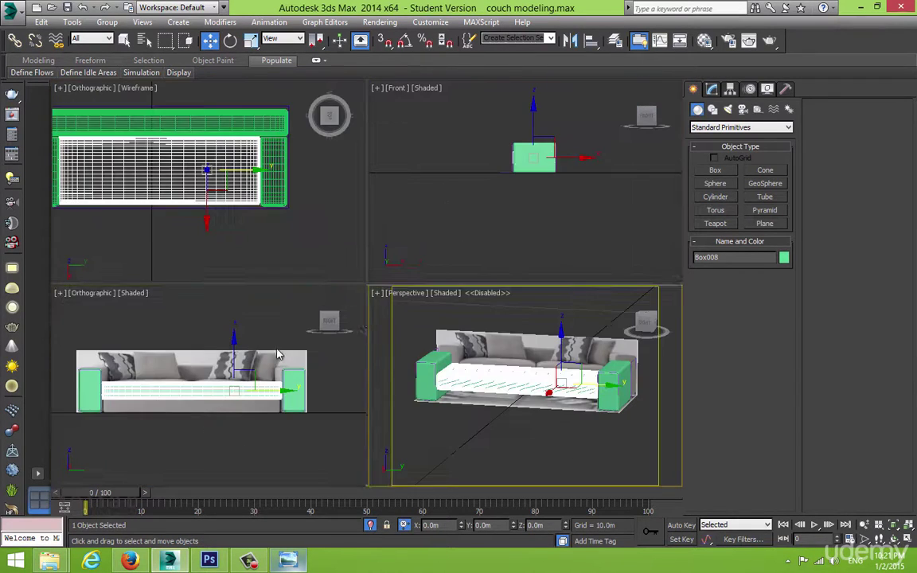
right_click(252, 368)
key(alt+w)
middle_drag(326, 320, 350, 316)
scroll(445, 295, up, 4)
middle_drag(445, 296, 410, 278)
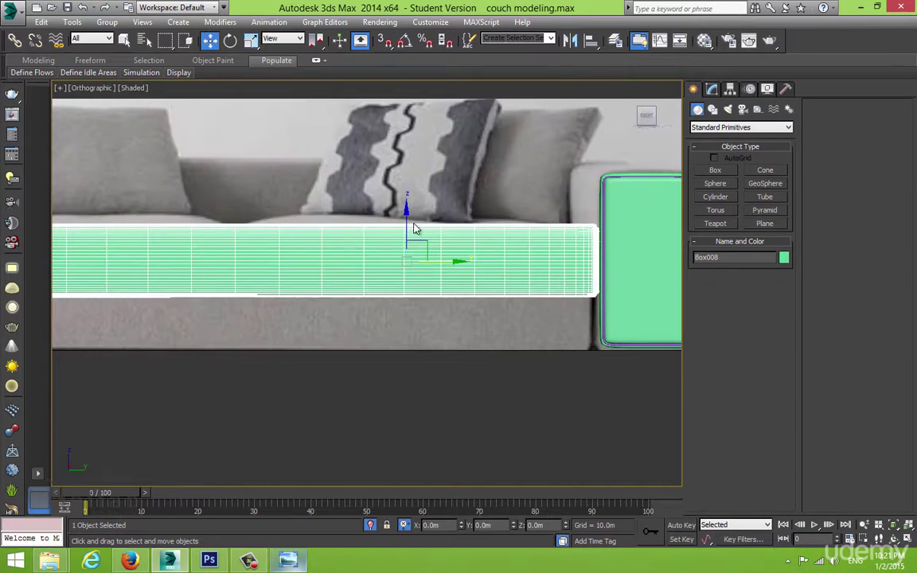
drag(412, 217, 407, 271)
- Fine-tune the seat base's height and Z position to match the base beneath the reference cushions
key(r)
key(w)
key(r)
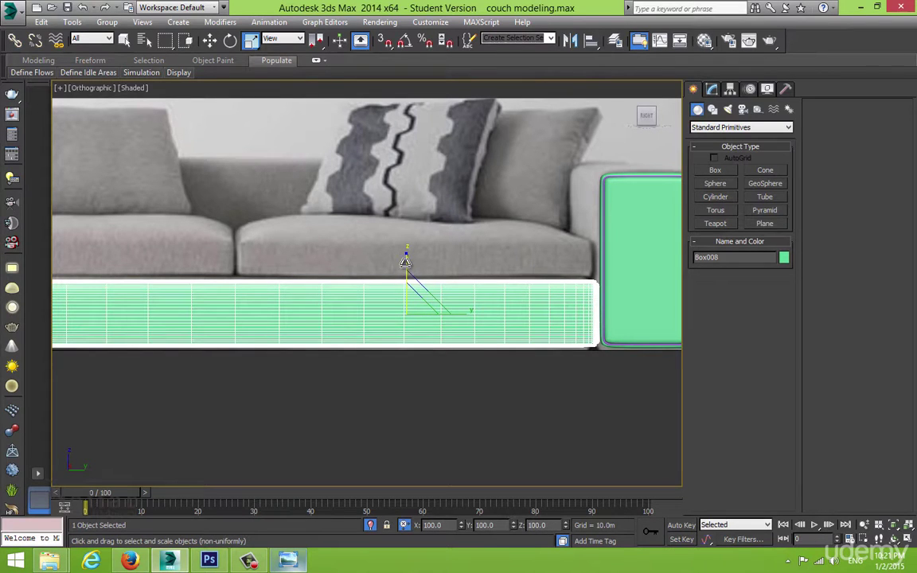
key(w)
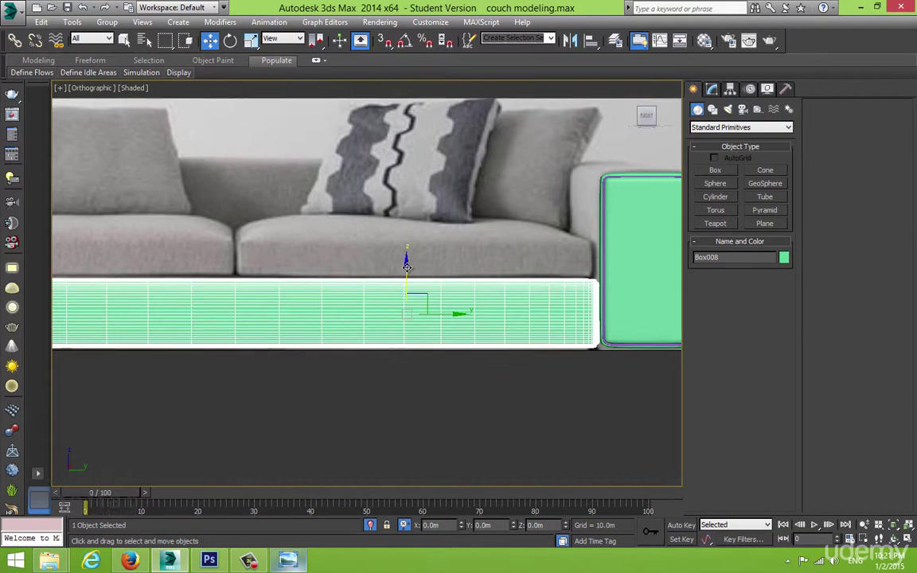
- Select the raised backrest and bring it back down to its place on the couch with Z offsets of -5 m
scroll(420, 267, down, 4)
scroll(418, 288, up, 2)
middle_drag(358, 281, 414, 348)
scroll(436, 260, down, 3)
scroll(413, 348, down, 3)
scroll(426, 274, down, 3)
click(409, 135)
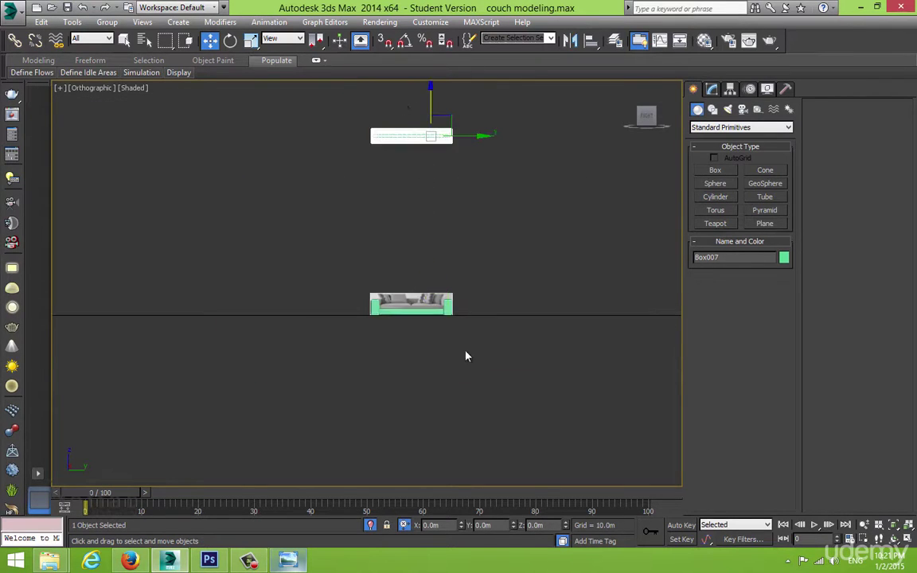
key(Delete)
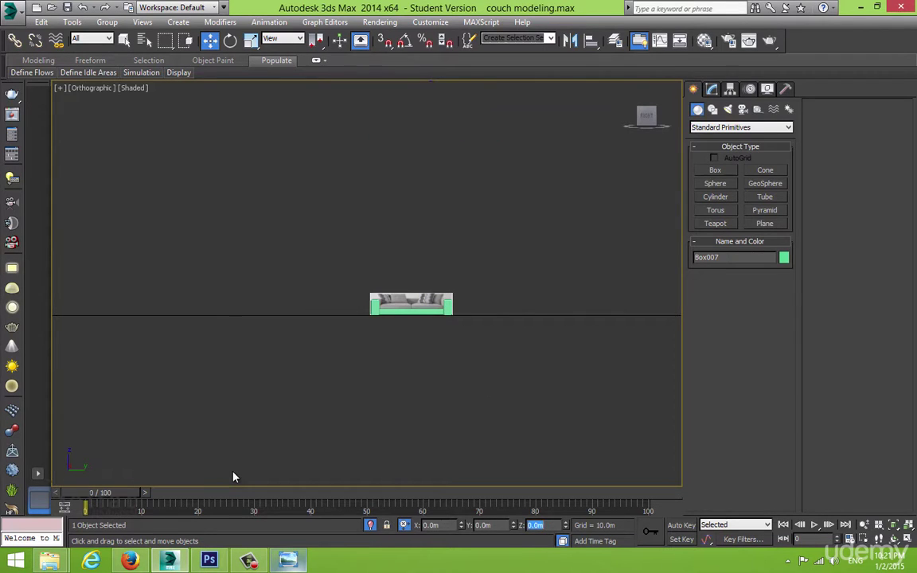
middle_drag(379, 365, 363, 353)
scroll(365, 352, down, 2)
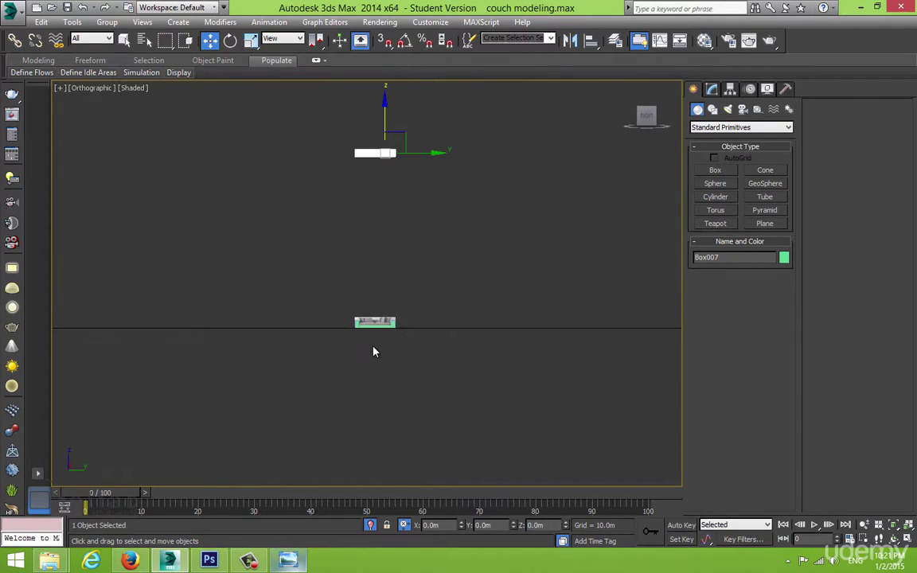
scroll(374, 347, up, 2)
scroll(375, 352, down, 2)
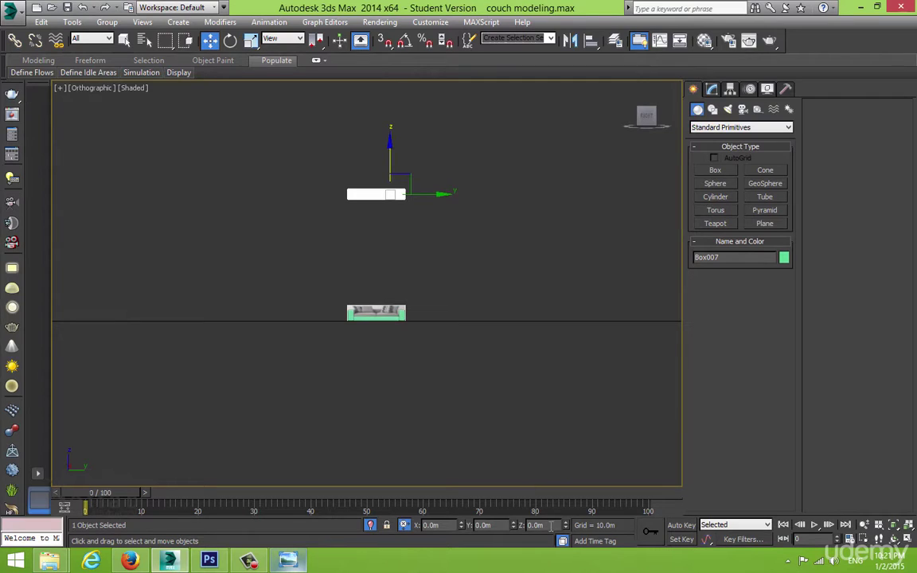
text(-5)
key(Return)
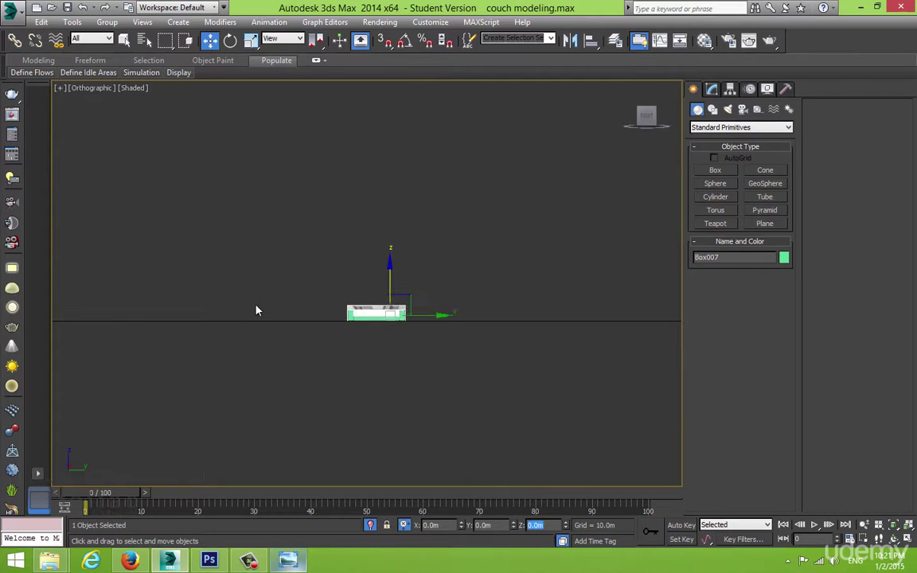
- Examine how the backrest and seat base fit between the armrests in the orthographic and perspective views
scroll(382, 314, up, 8)
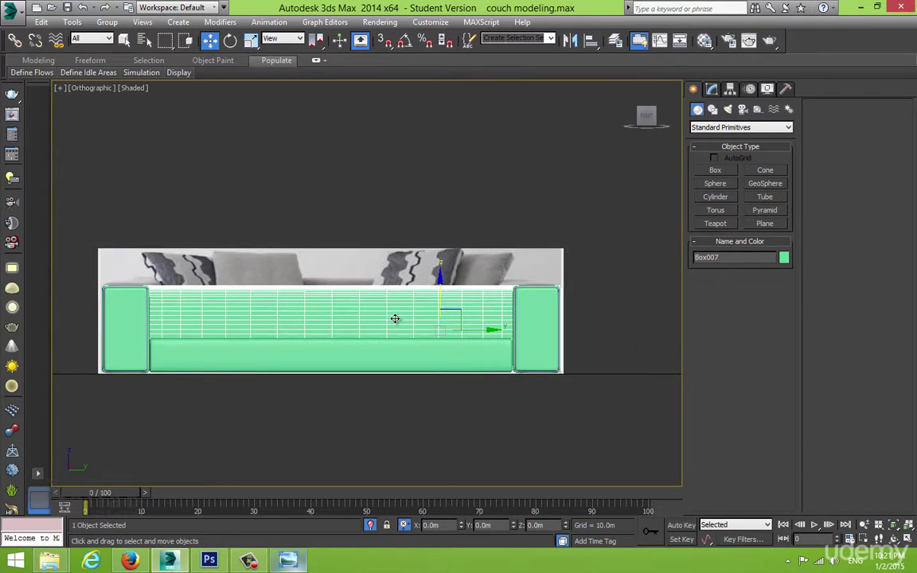
scroll(395, 319, up, 3)
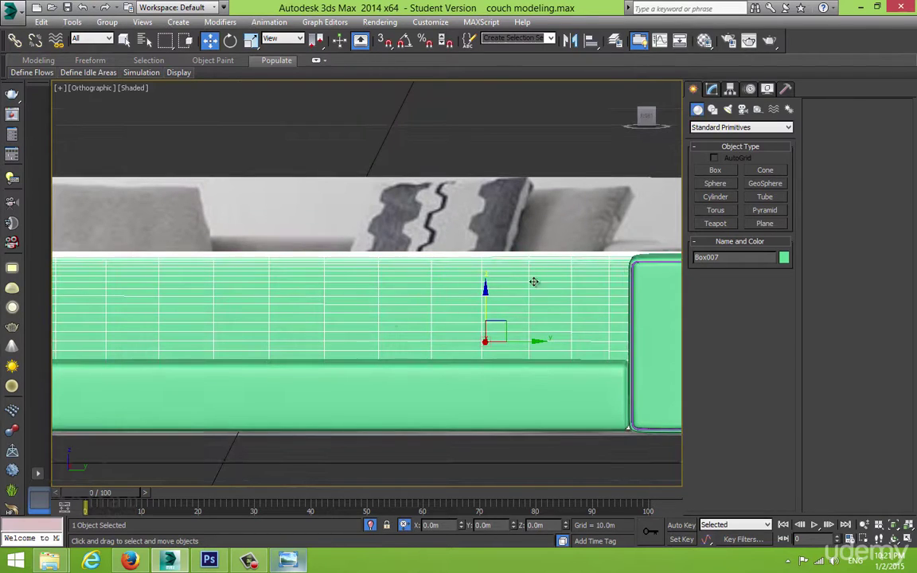
click(645, 118)
key(alt+w)
click(539, 369)
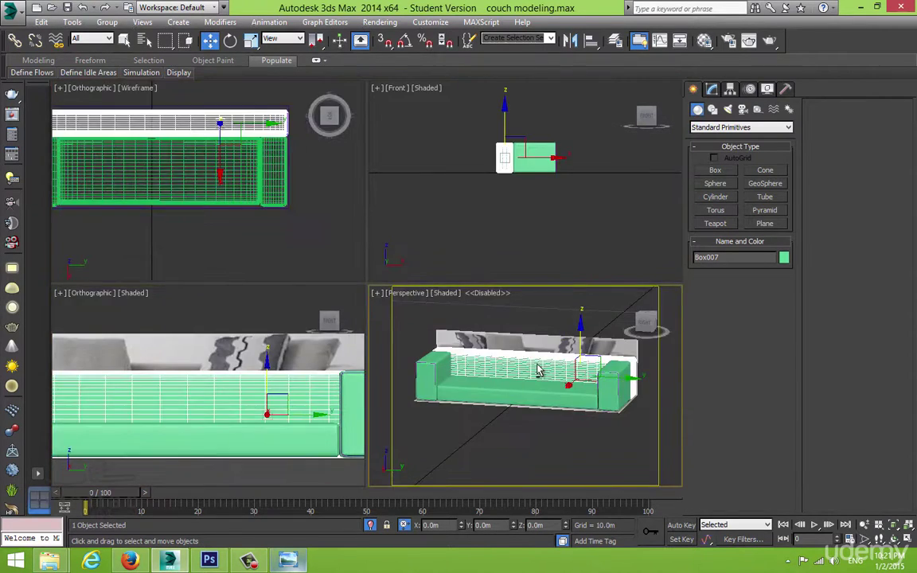
key(alt+w)
alt+middle_drag(498, 350, 443, 374)
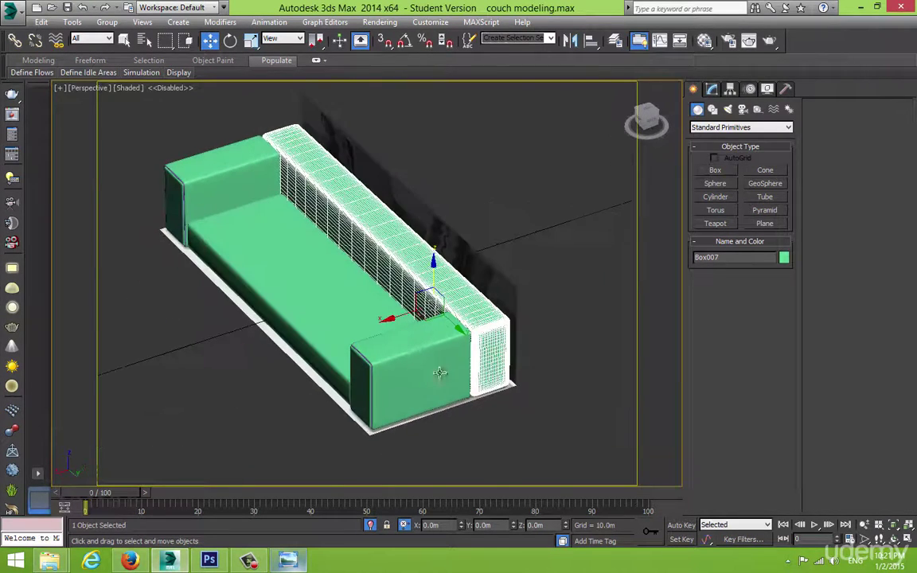
click(201, 409)
alt+middle_drag(241, 387, 403, 323)
scroll(408, 361, down, 3)
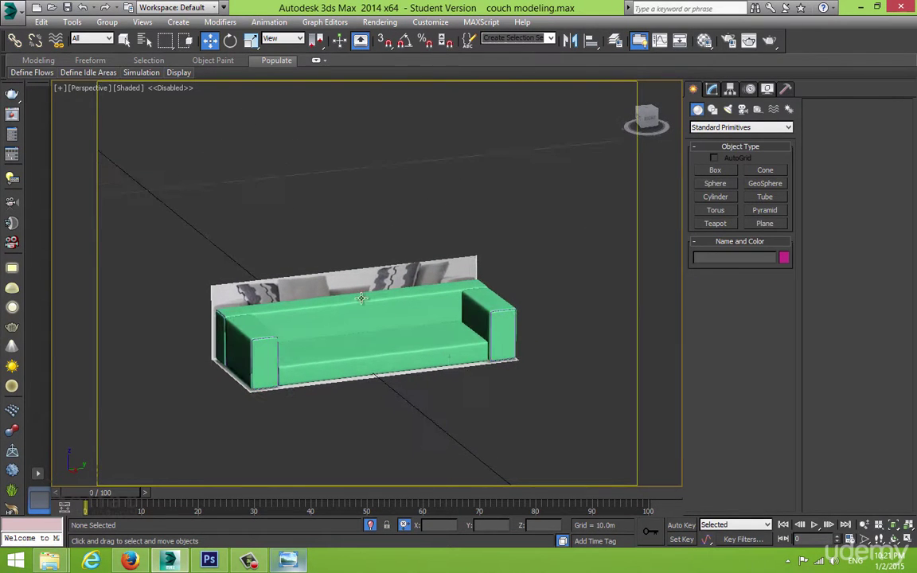
- Select both armrests, the seat base, the backrest and the near armrest's piping, and raise them 1 m along Z
click(496, 334)
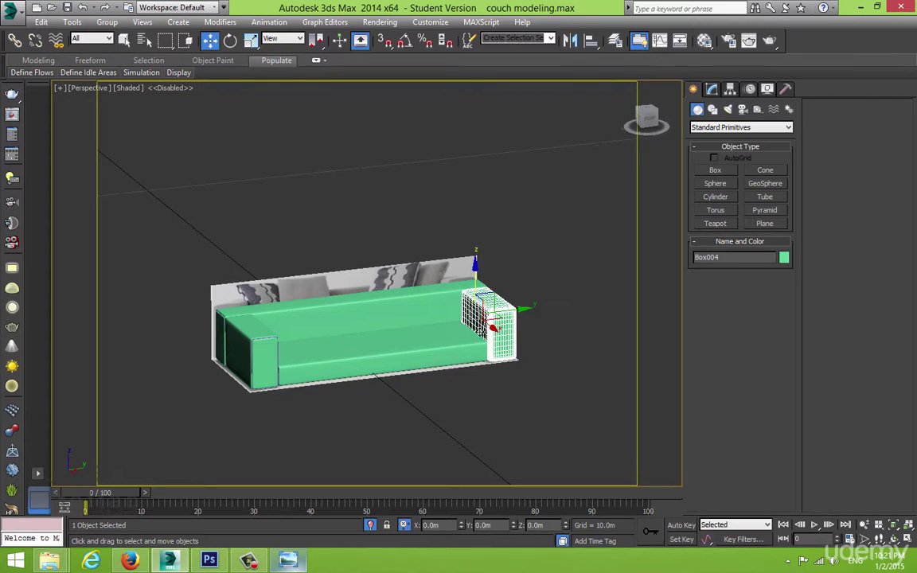
ctrl+click(448, 344)
ctrl+click(424, 310)
ctrl+click(252, 342)
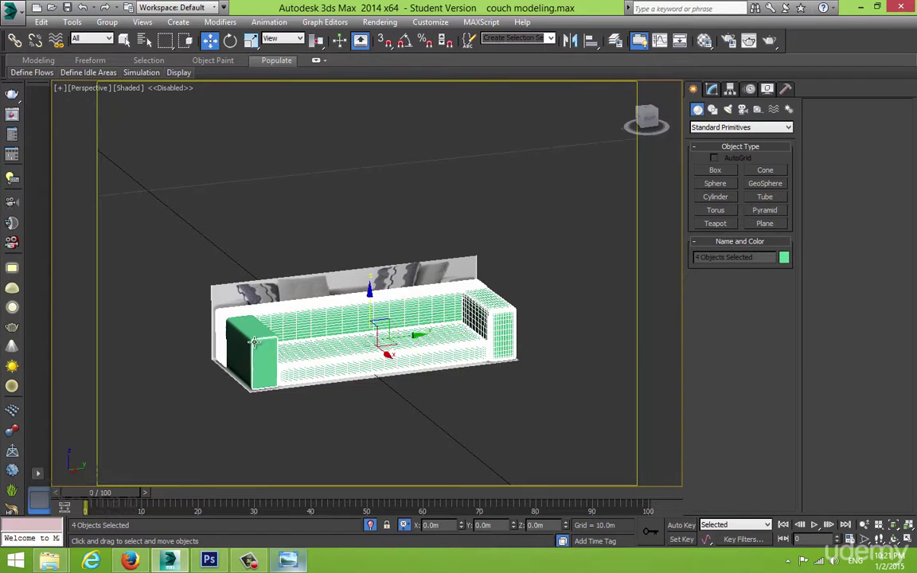
ctrl+click(258, 336)
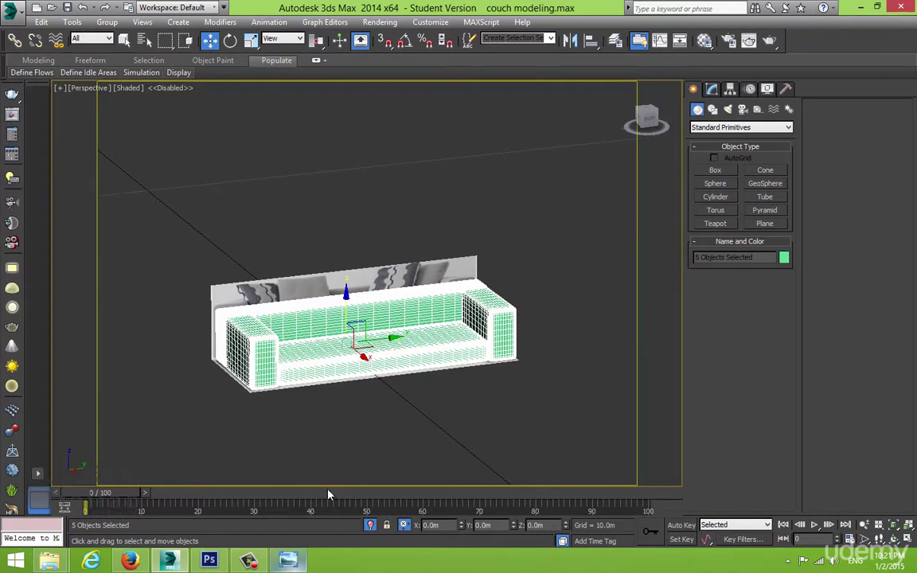
drag(276, 511, 154, 492)
text(1)
key(Return)
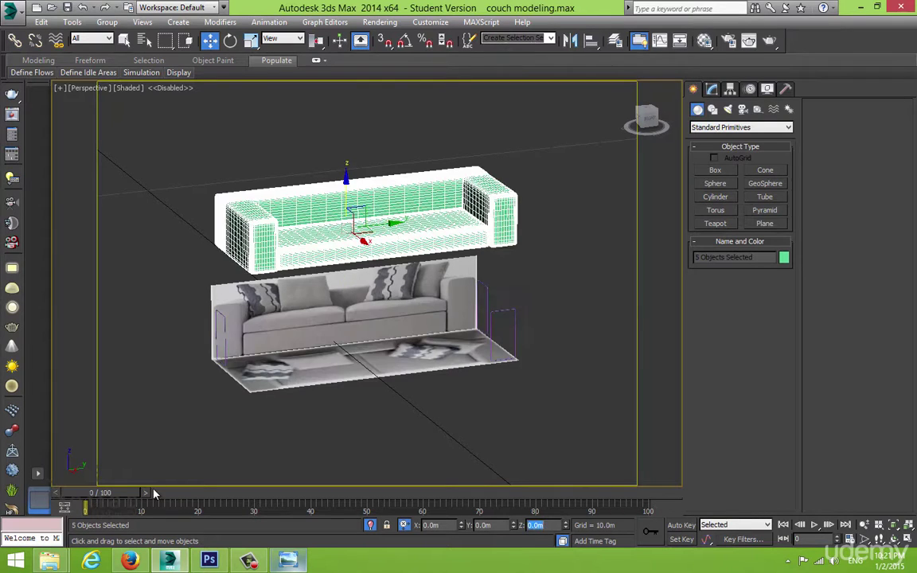
alt+middle_drag(383, 385, 416, 358)
scroll(416, 364, up, 6)
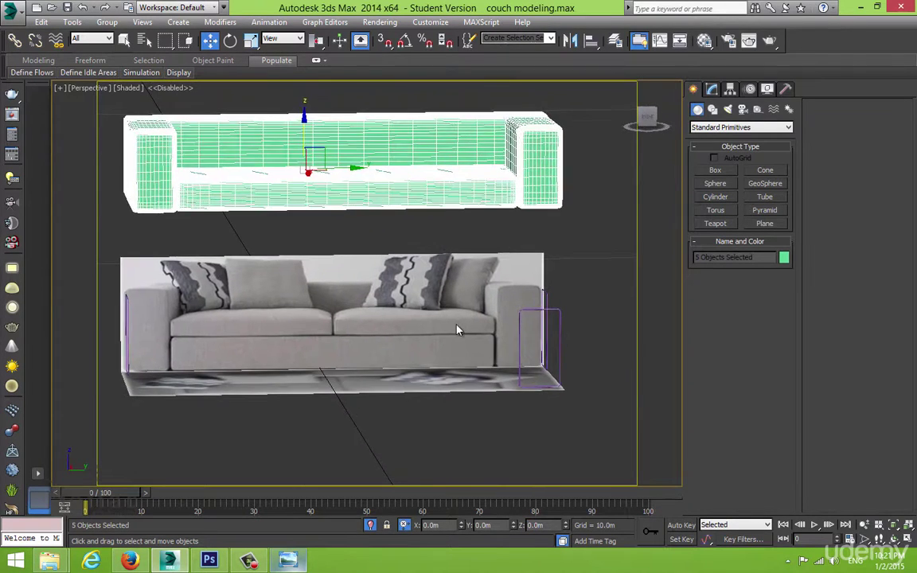
alt+middle_drag(384, 315, 387, 329)
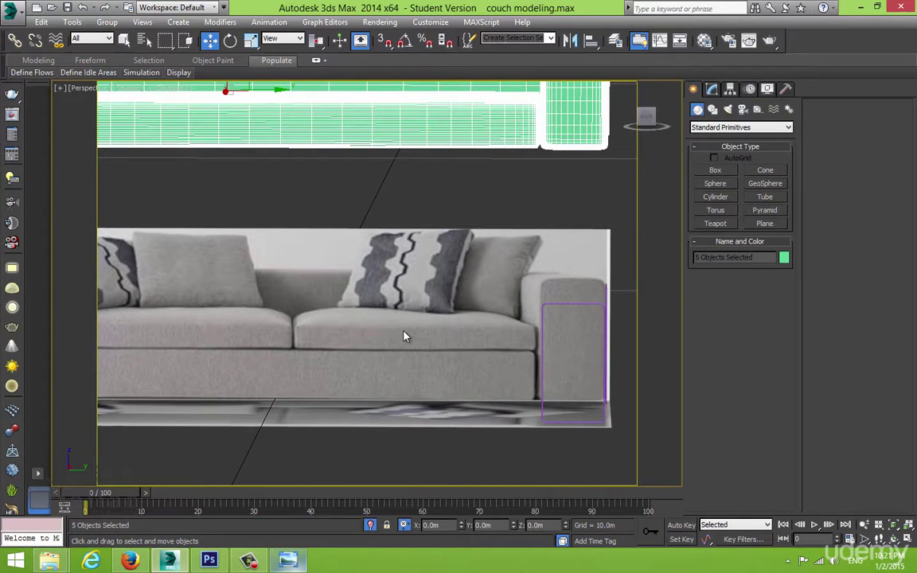
key(alt+w)
right_click(295, 364)
key(alt+w)
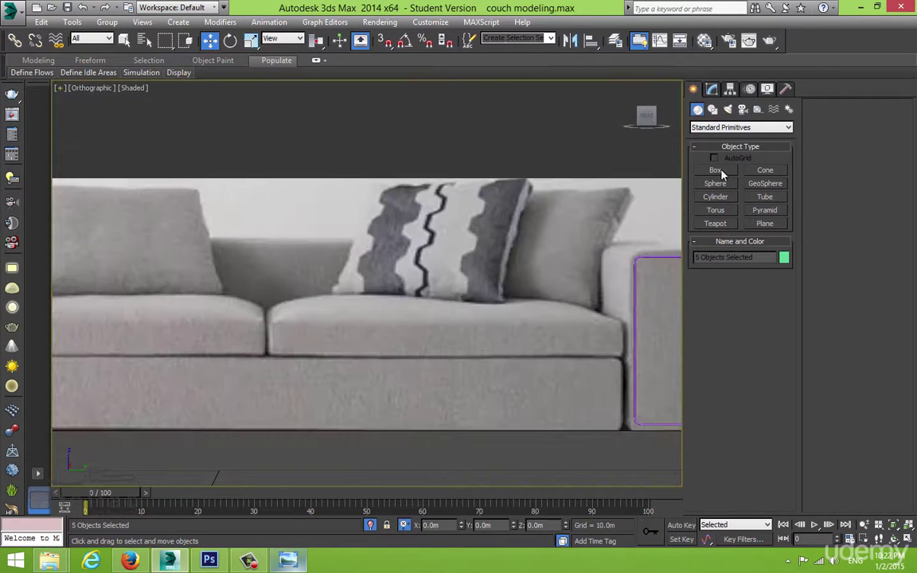
click(721, 172)
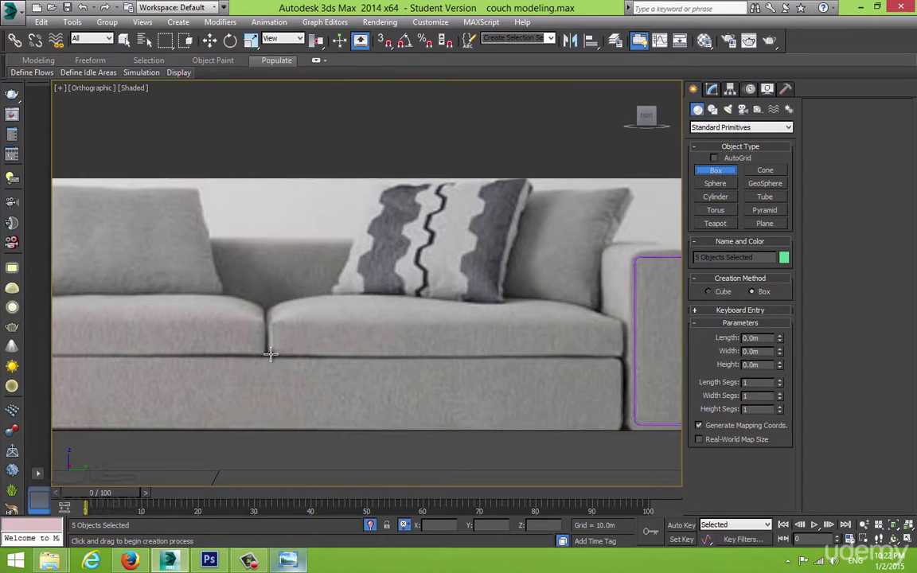
right_click(614, 346)
scroll(592, 346, down, 2)
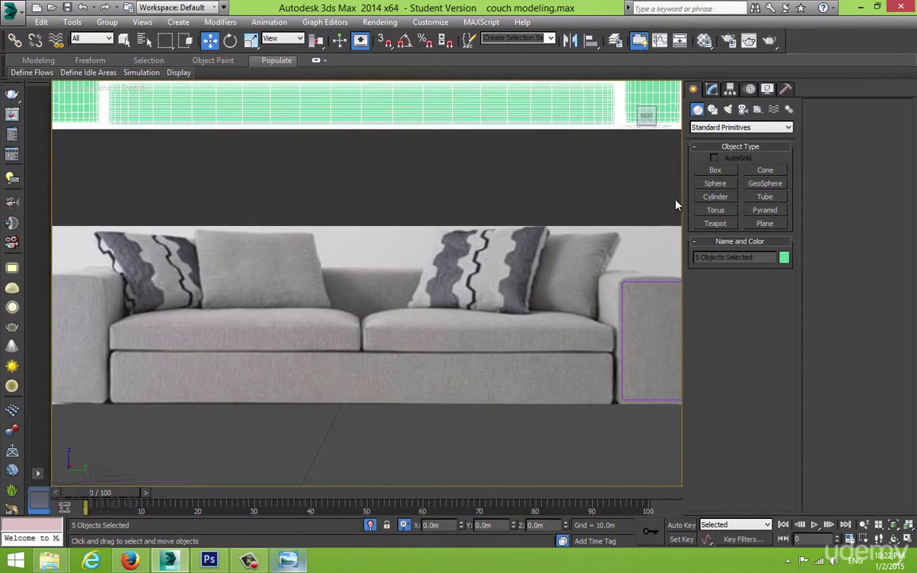
key(alt+w)
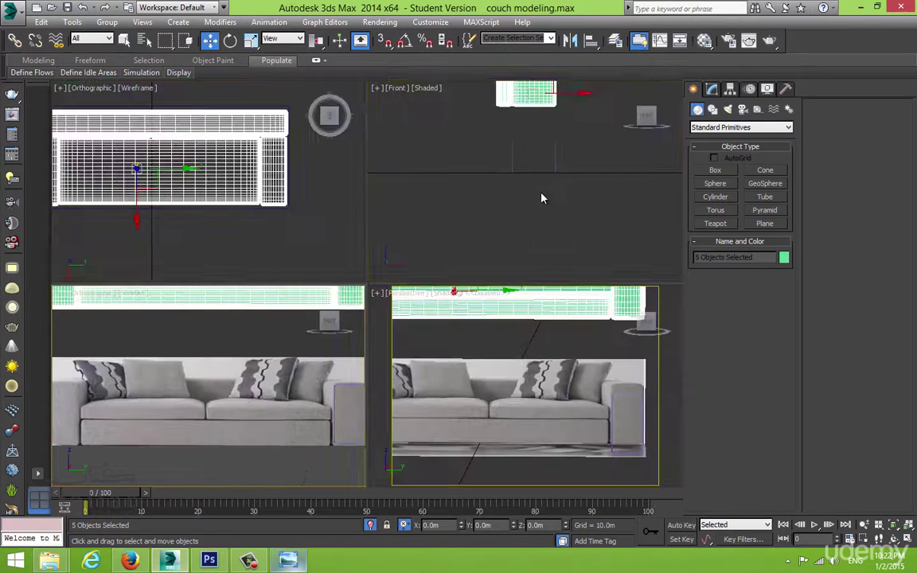
middle_drag(267, 414, 207, 359)
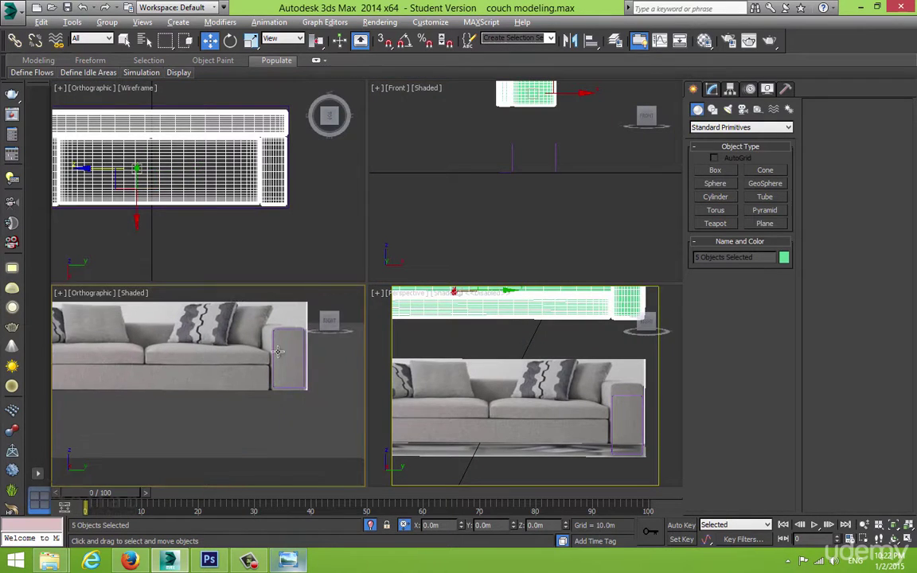
key(alt+w)
click(717, 170)
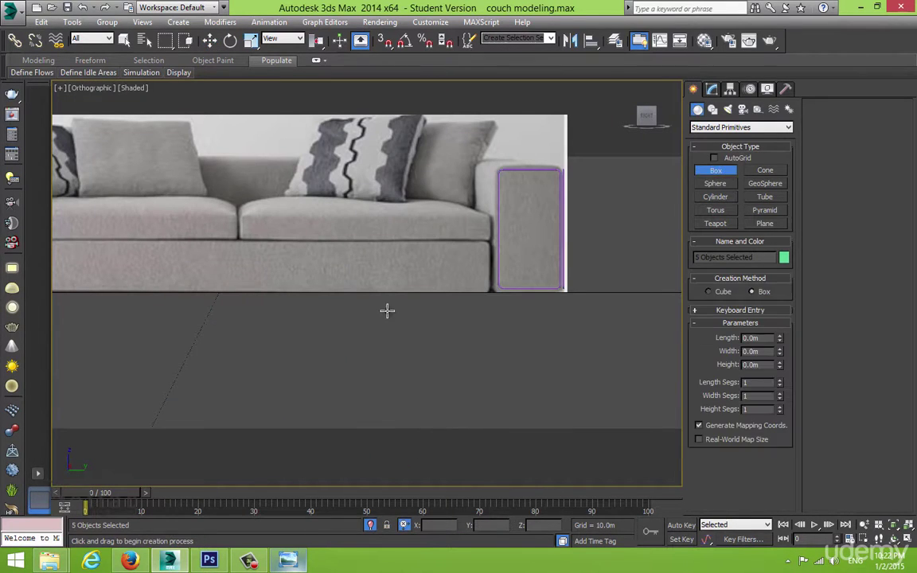
key(F3)
middle_drag(366, 270, 363, 313)
scroll(362, 313, down, 1)
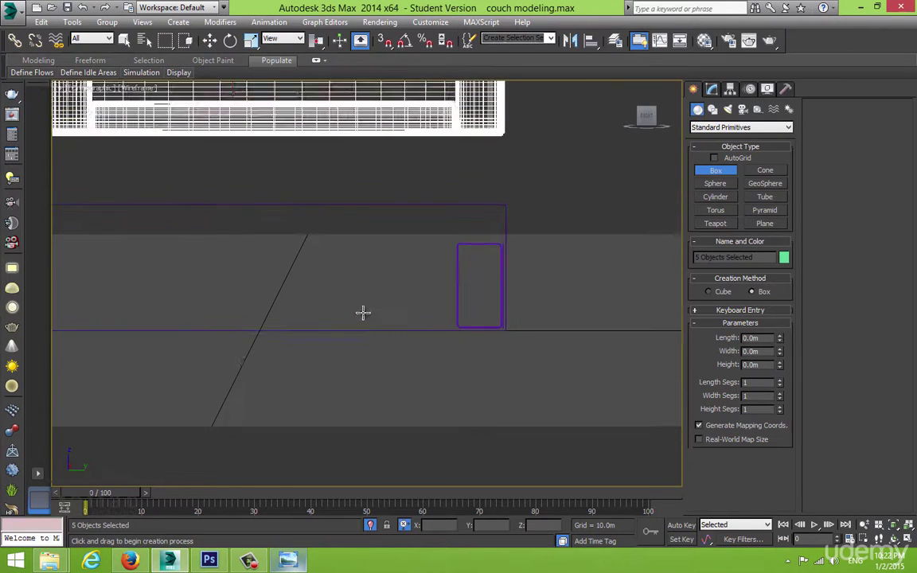
scroll(459, 266, down, 2)
middle_drag(459, 266, 445, 315)
scroll(445, 315, up, 1)
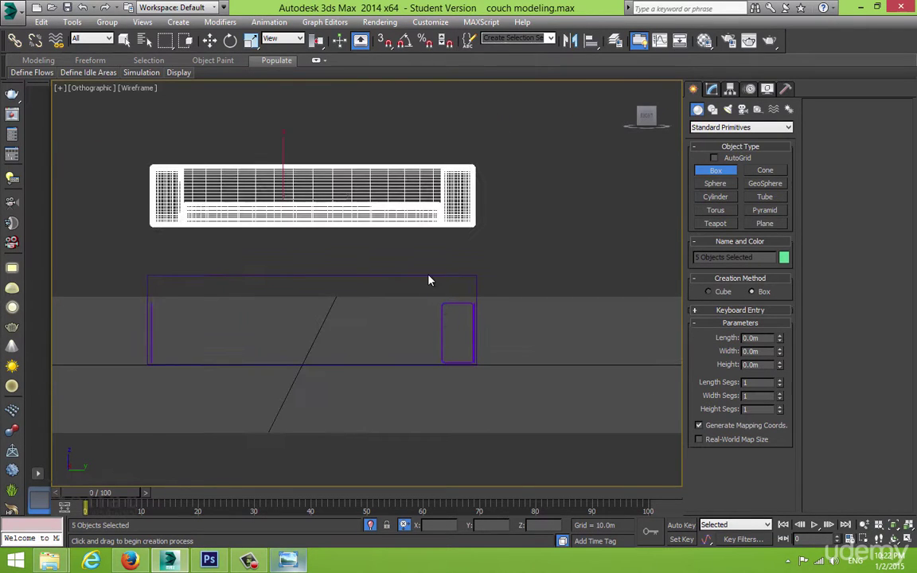
right_click(428, 280)
right_click(651, 119)
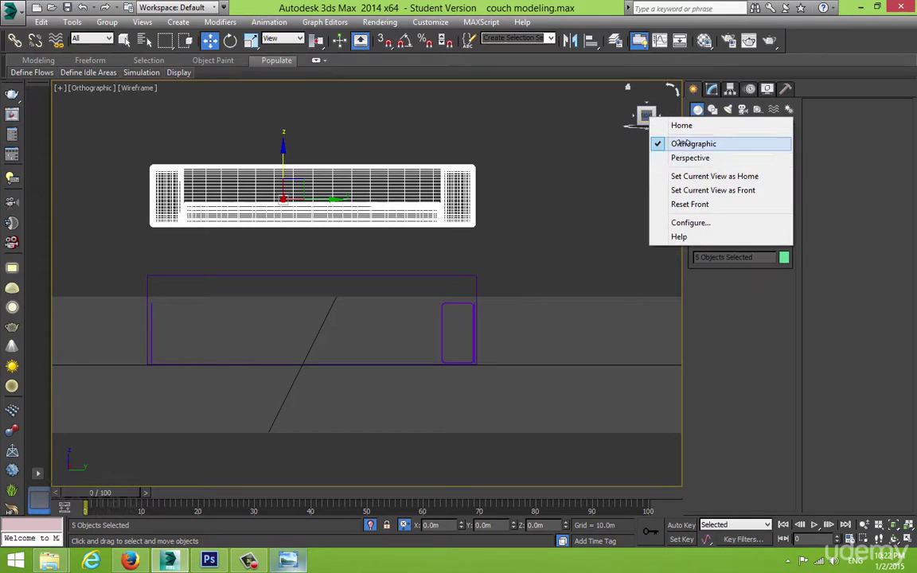
click(679, 142)
key(r)
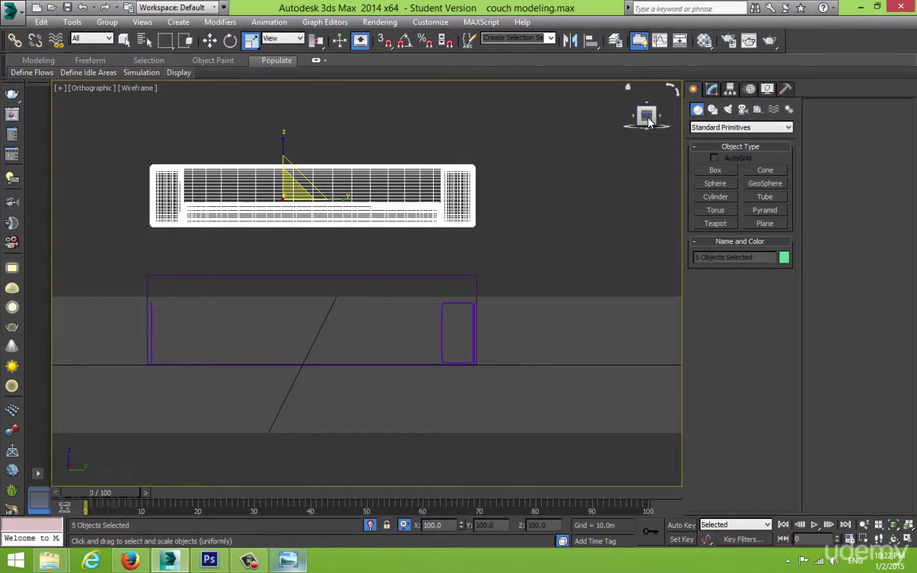
- Switch the top view to shaded display and frame the whole couch from above
click(715, 170)
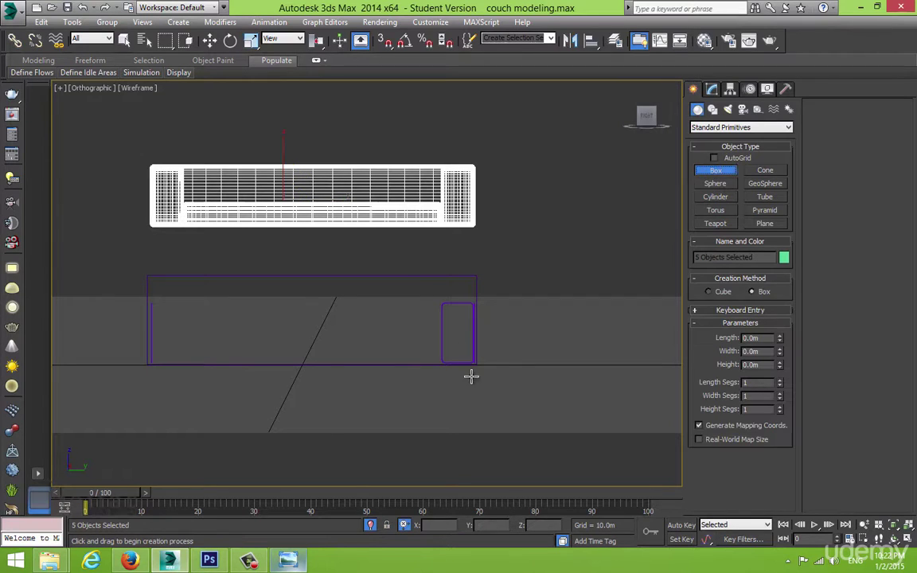
key(alt+w)
middle_click(290, 204)
key(alt+w)
key(F3)
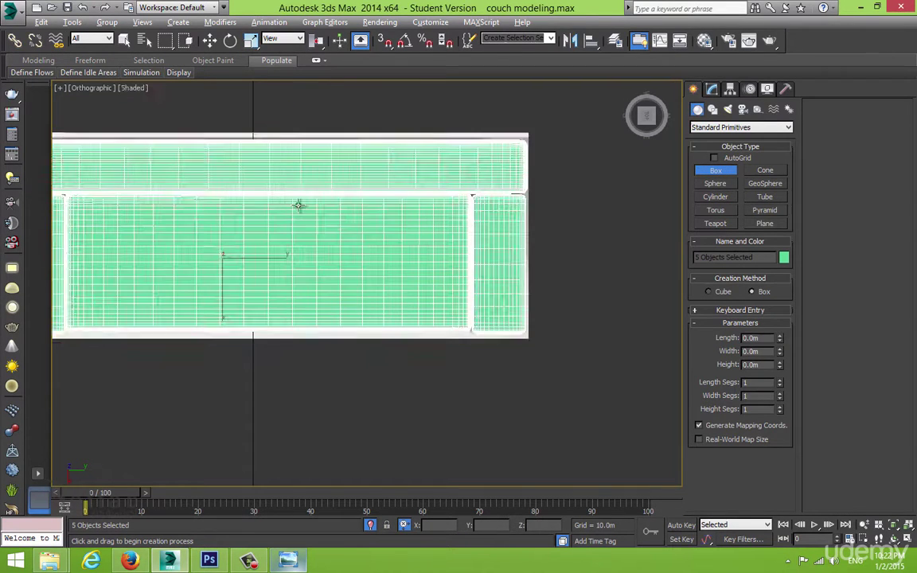
scroll(323, 215, down, 2)
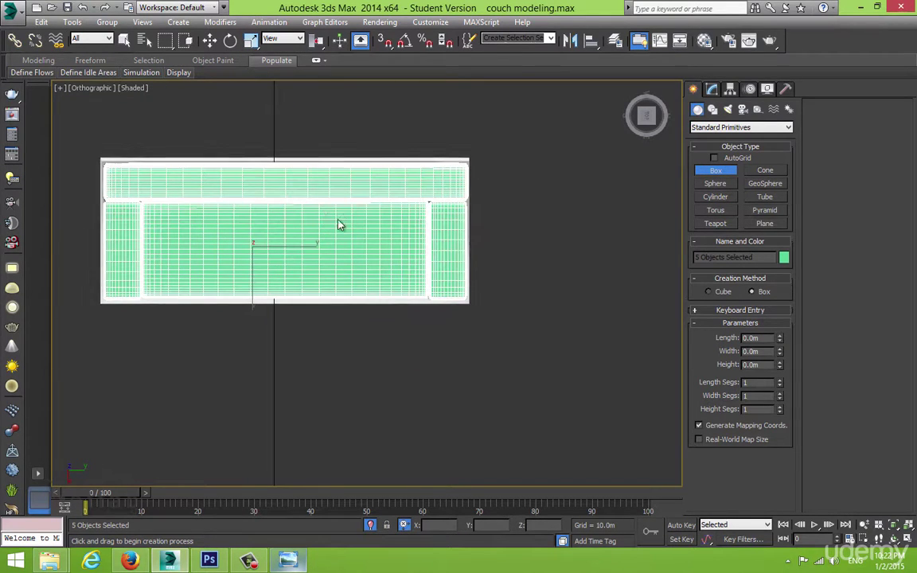
right_click(338, 220)
- Move the five selected couch parts down 1 m along Z in the perspective view
key(alt+w)
middle_click(488, 379)
key(alt+w)
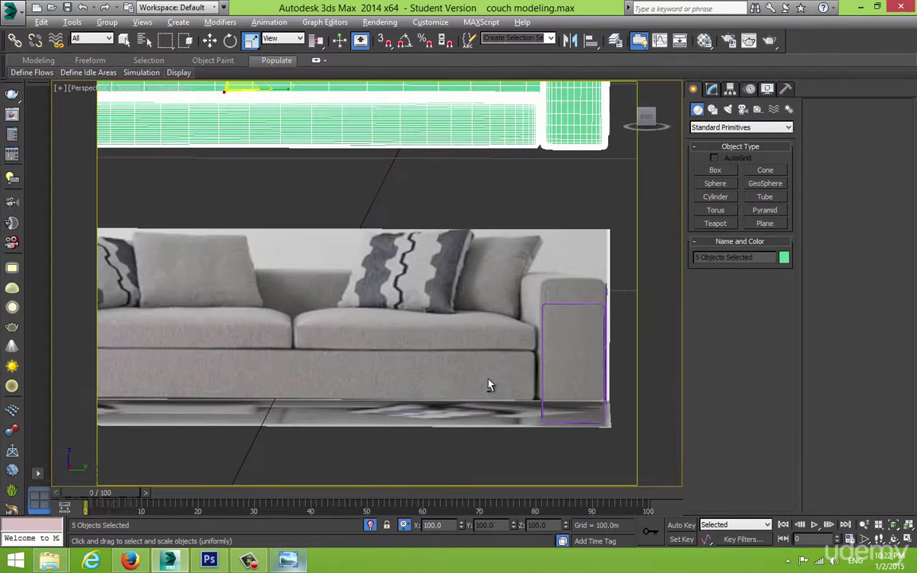
scroll(432, 301, down, 5)
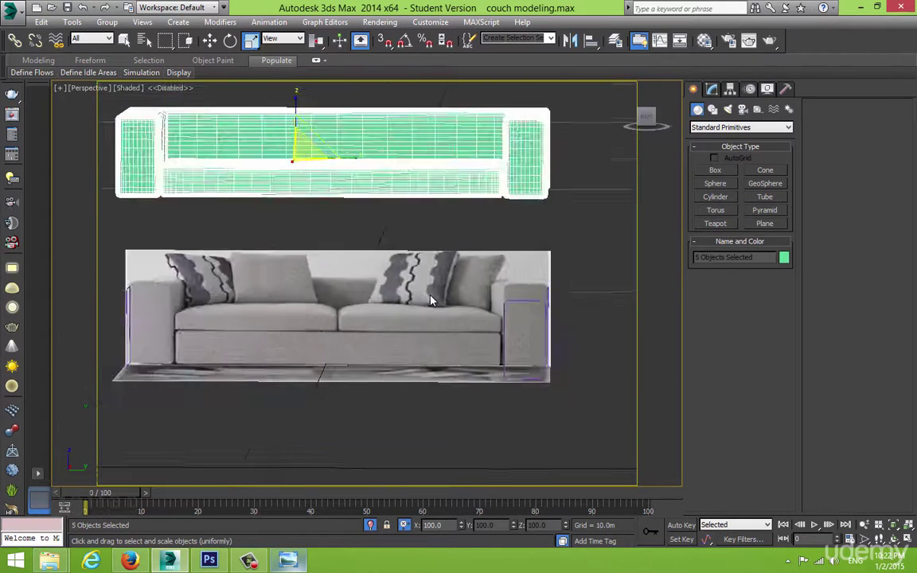
key(w)
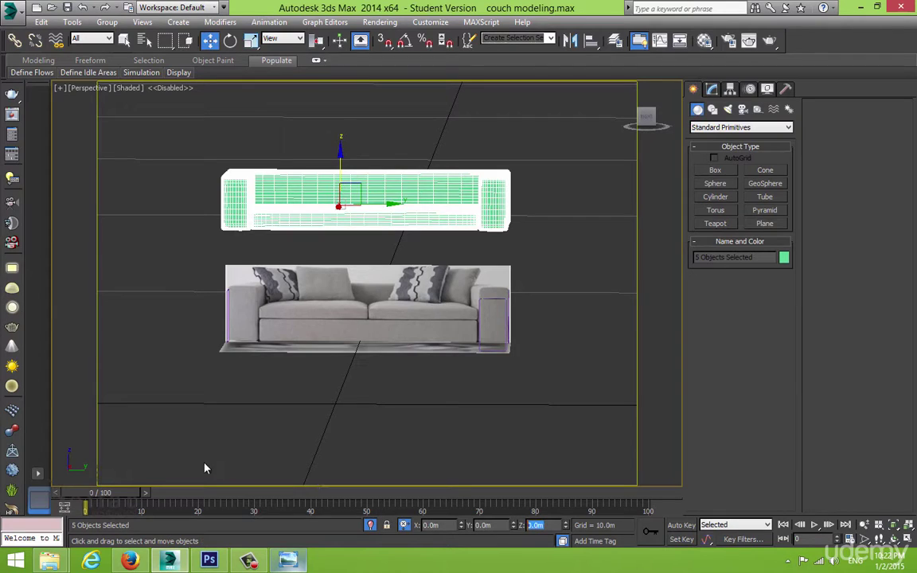
text(-1)
key(Return)
- Offset the selected couch parts 1 m along X to clear the top reference image
key(alt+w)
middle_click(165, 232)
key(alt+w)
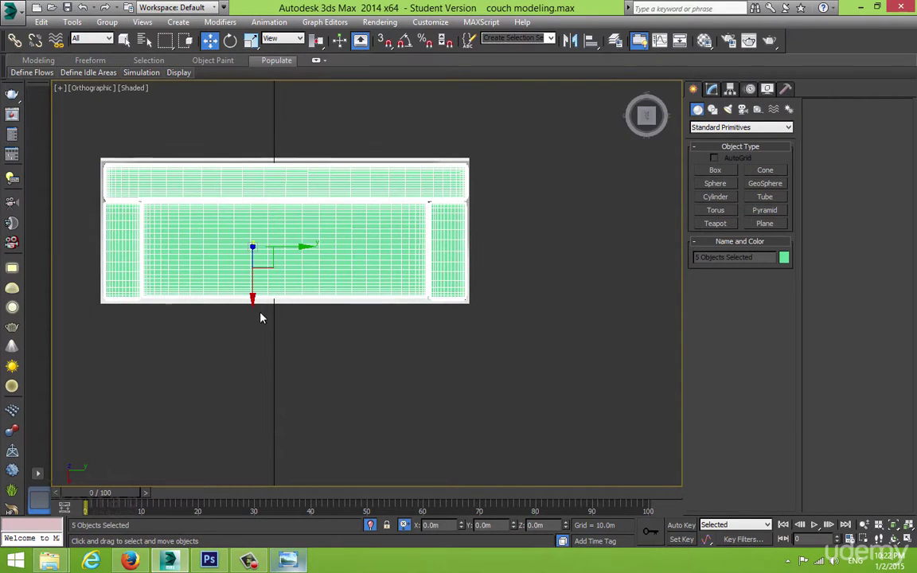
text(1)
key(Return)
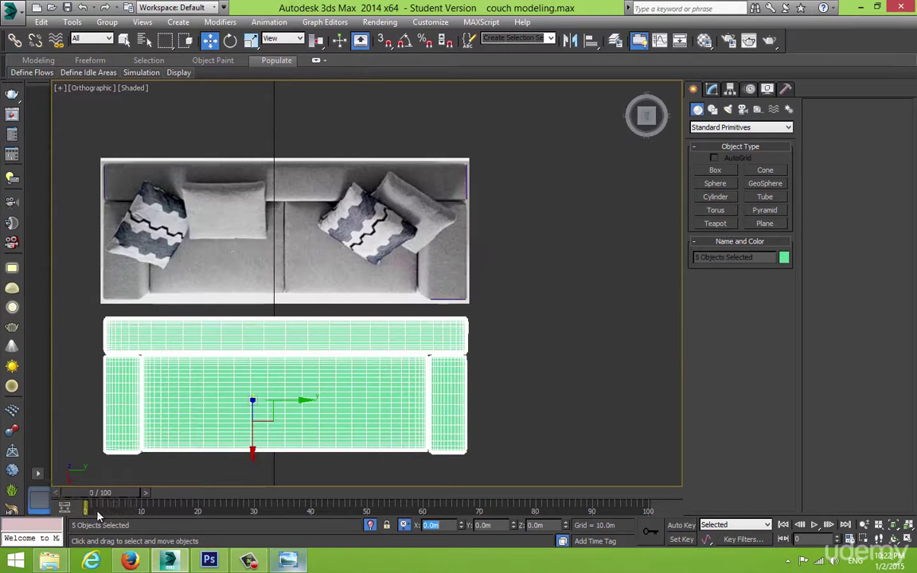
- Draw a box about 0.851 m long, 0.591 m wide and 0.046 m high over the top reference's right seat cushion
click(717, 171)
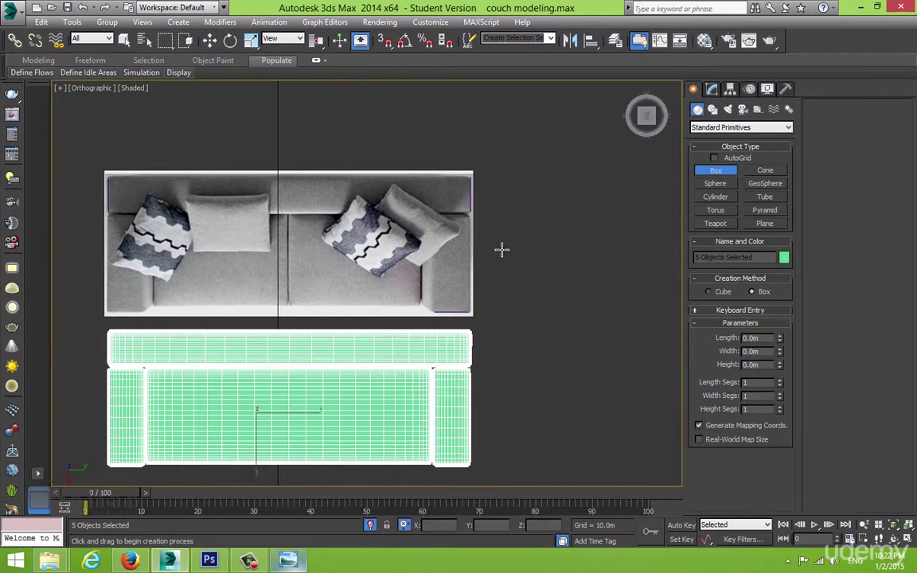
scroll(500, 243, up, 2)
scroll(372, 318, up, 2)
drag(389, 328, 126, 146)
key(alt+w)
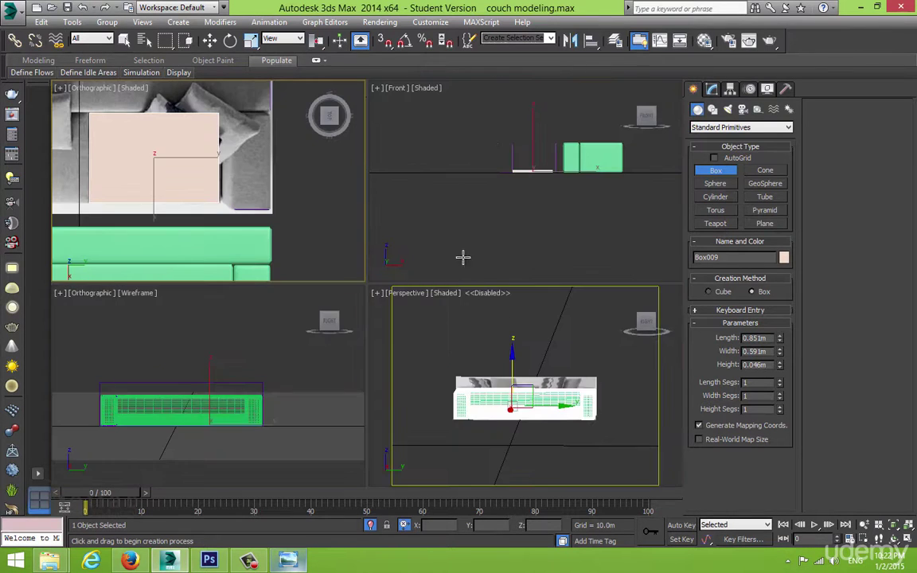
- Select both armrests, the backrest and the seat base in the perspective view and hide them
right_click(512, 348)
key(alt+w)
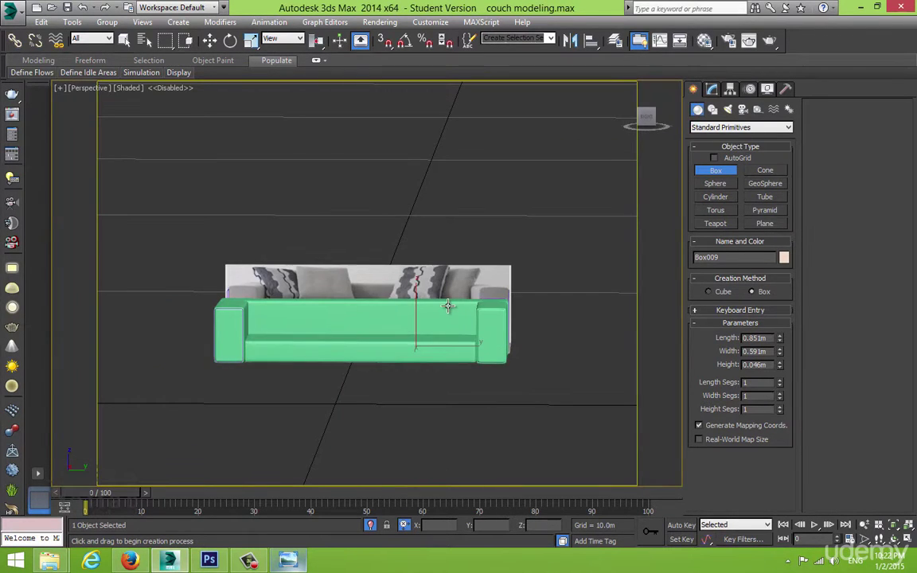
alt+middle_drag(448, 306, 457, 338)
scroll(459, 358, up, 3)
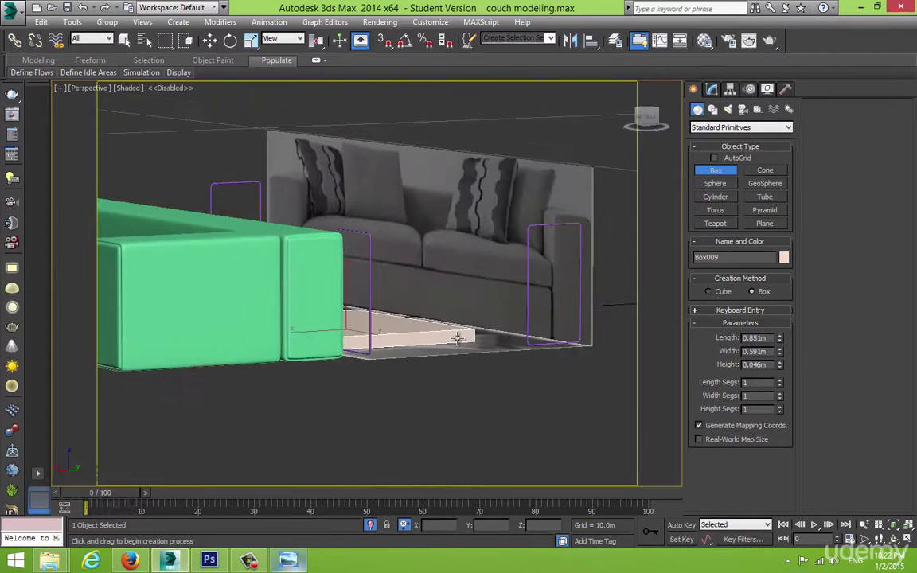
key(w)
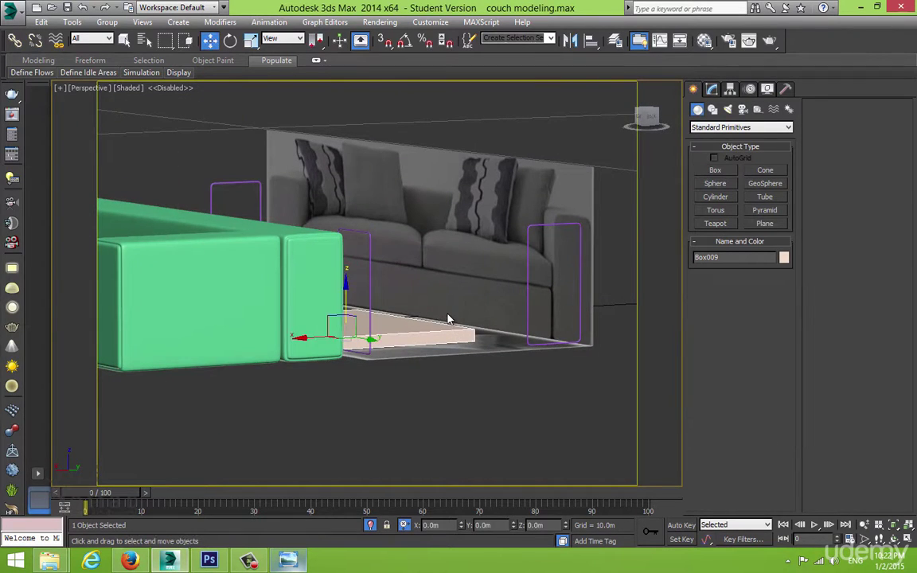
scroll(447, 315, down, 5)
click(380, 298)
ctrl+click(406, 301)
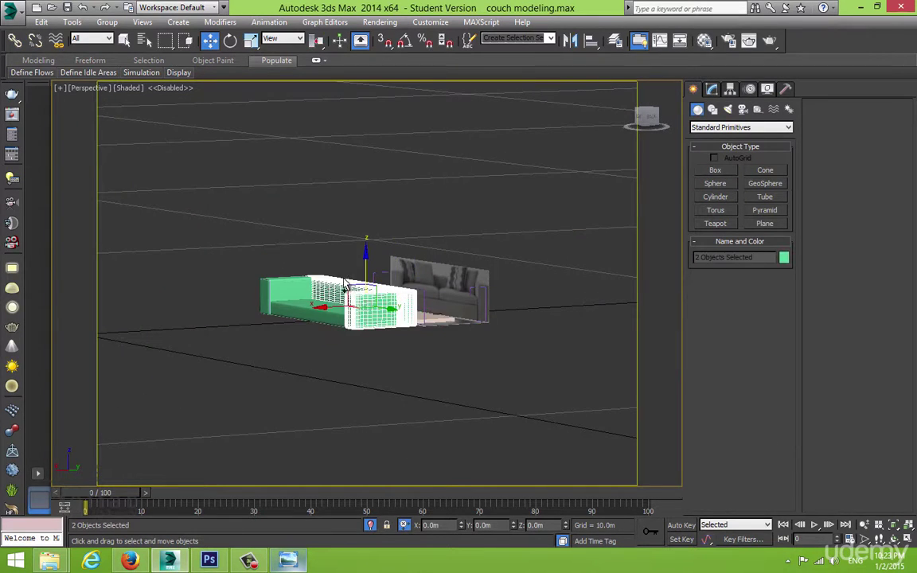
ctrl+click(303, 288)
ctrl+click(318, 313)
right_click(318, 312)
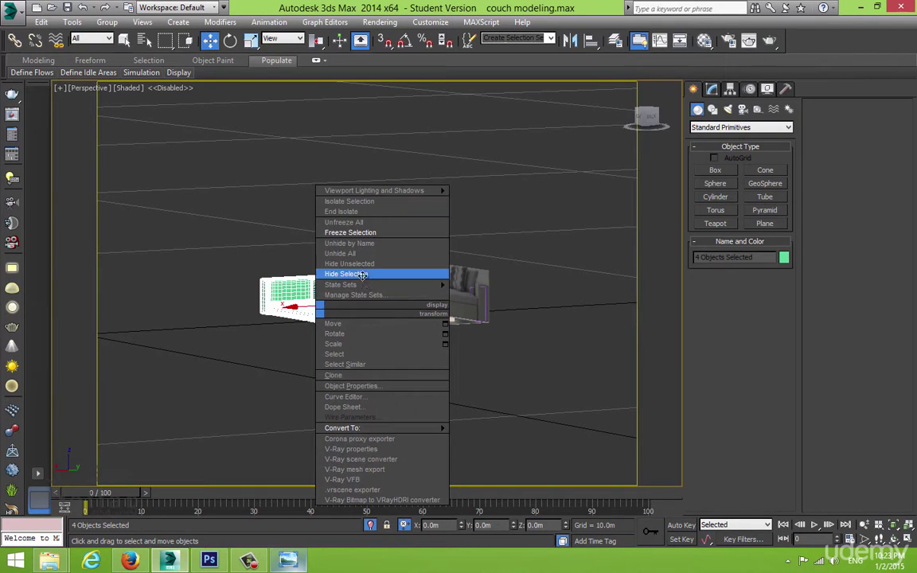
click(351, 273)
- Select the three armrest outline splines around the reference planes and move them 1 m along X
alt+middle_drag(367, 301, 359, 318)
click(254, 287)
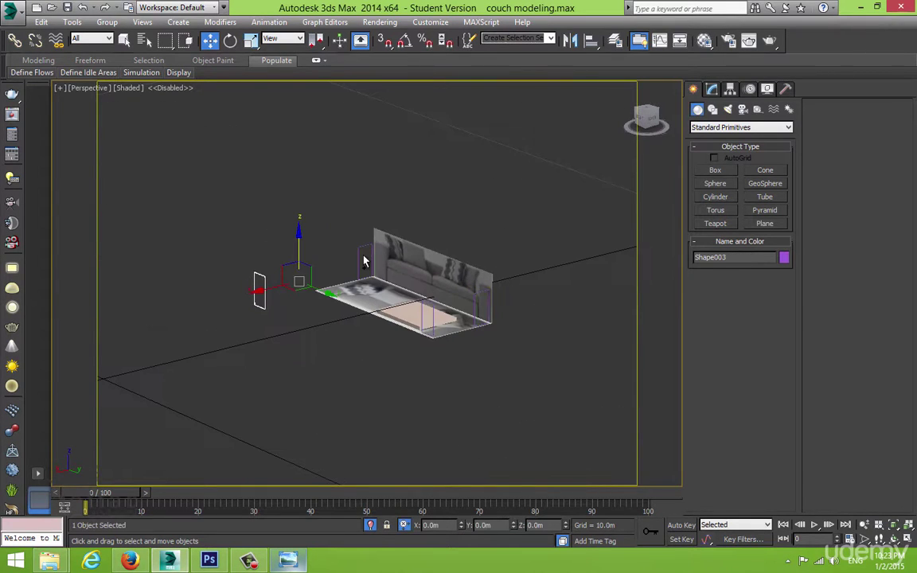
ctrl+click(358, 252)
click(430, 301)
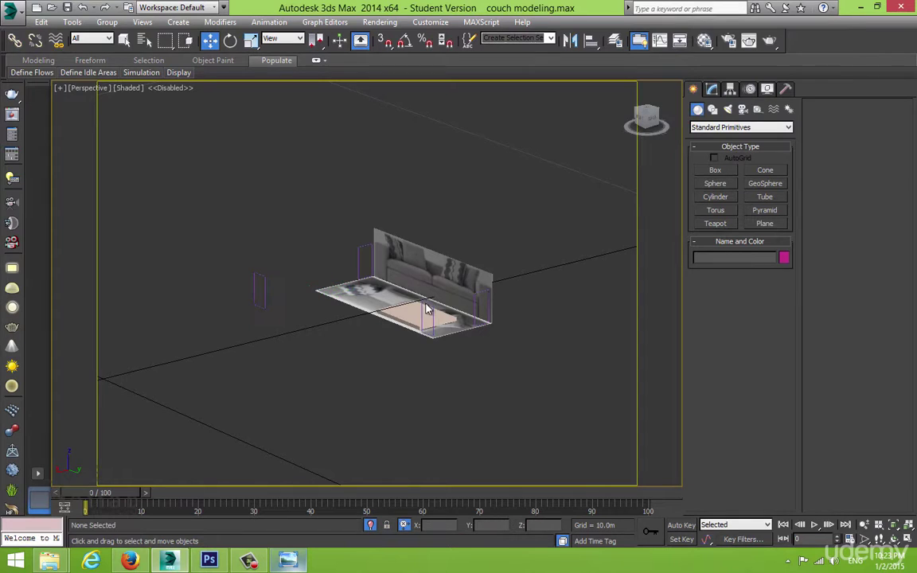
alt+middle_drag(428, 306, 392, 279)
drag(408, 267, 384, 290)
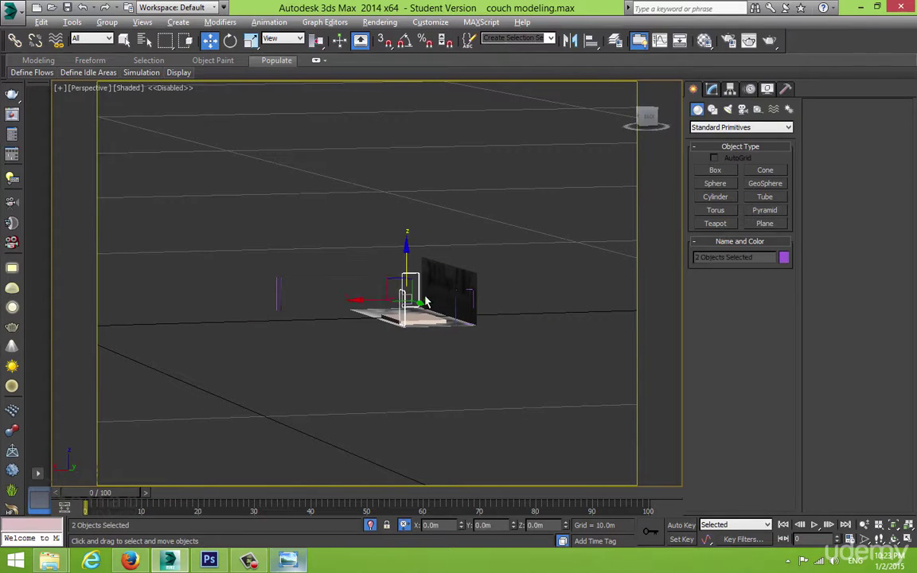
alt+middle_drag(429, 303, 458, 380)
ctrl+click(416, 289)
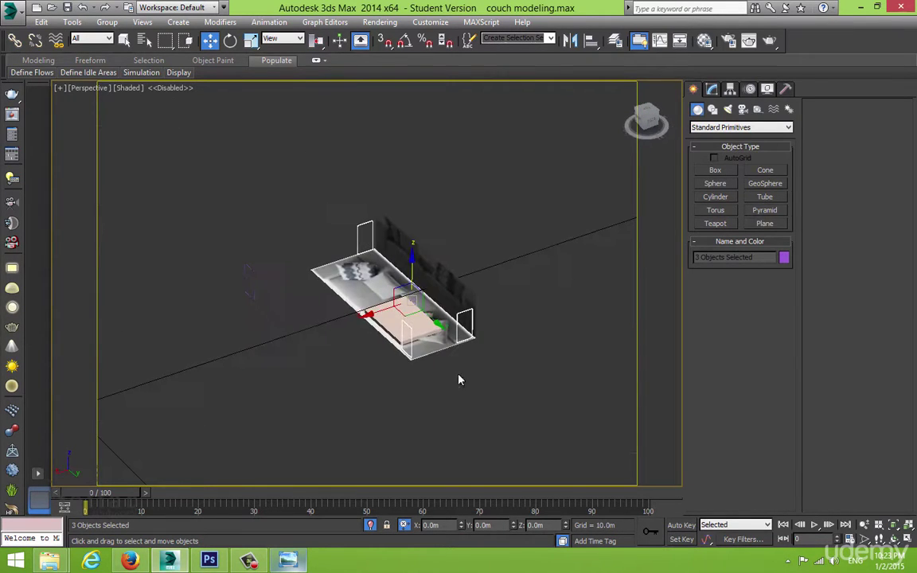
text(1)
key(Return)
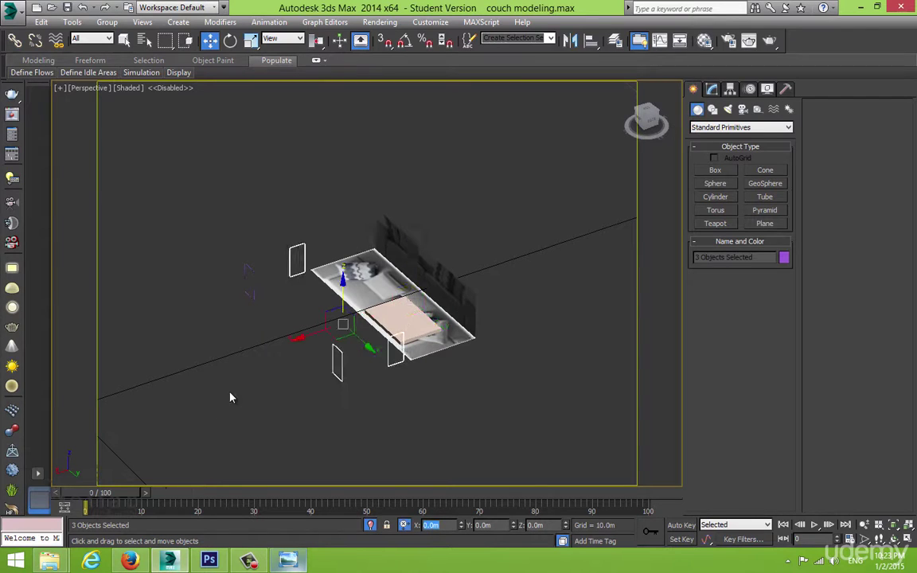
- Add the remaining outline spline to the selection and hide all the outlines
ctrl+click(255, 283)
right_click(272, 286)
click(302, 251)
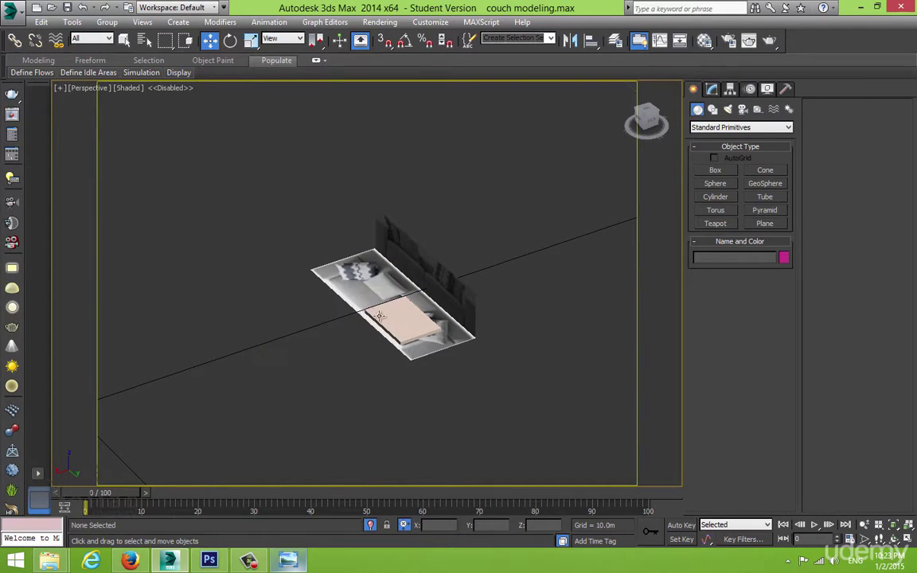
- Show the side reference shaded and move the cushion box up along Z and slightly along Y to the right seat cushion's bottom edge
click(407, 324)
key(z)
key(alt+w)
right_click(211, 345)
key(alt+w)
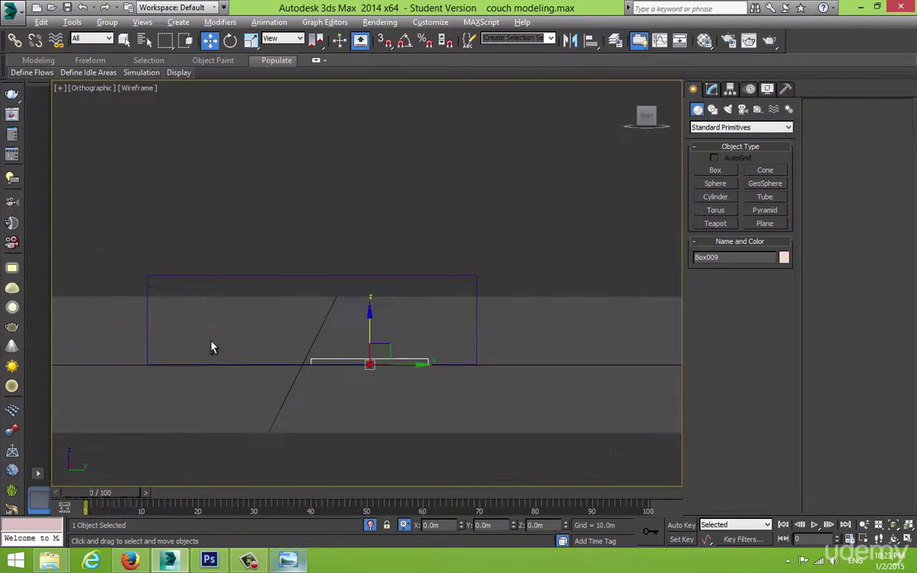
key(F3)
middle_drag(360, 366, 318, 367)
scroll(334, 359, up, 4)
drag(321, 338, 320, 284)
drag(361, 324, 370, 324)
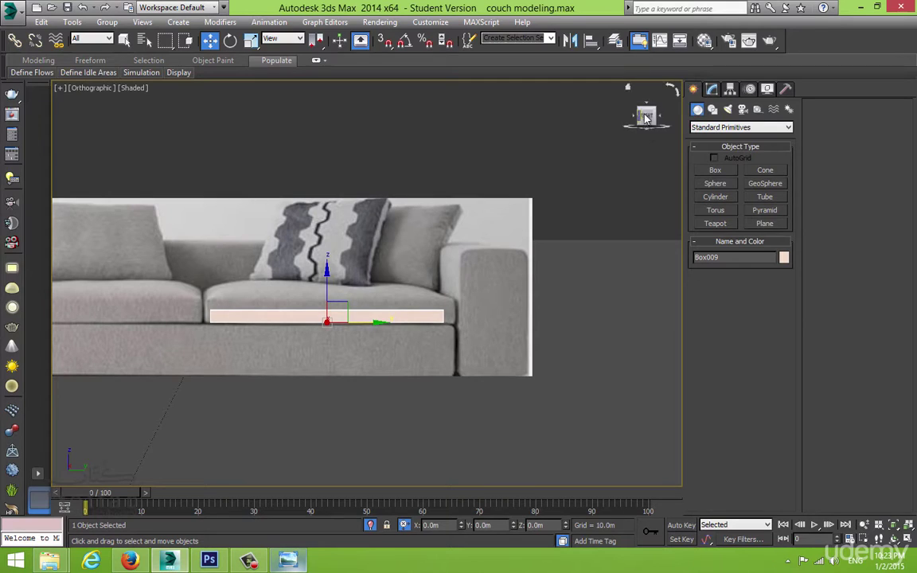
- Set the cushion box's height to 0.106 m to match the side of the right seat cushion in the reference
middle_drag(607, 153, 619, 174)
click(713, 91)
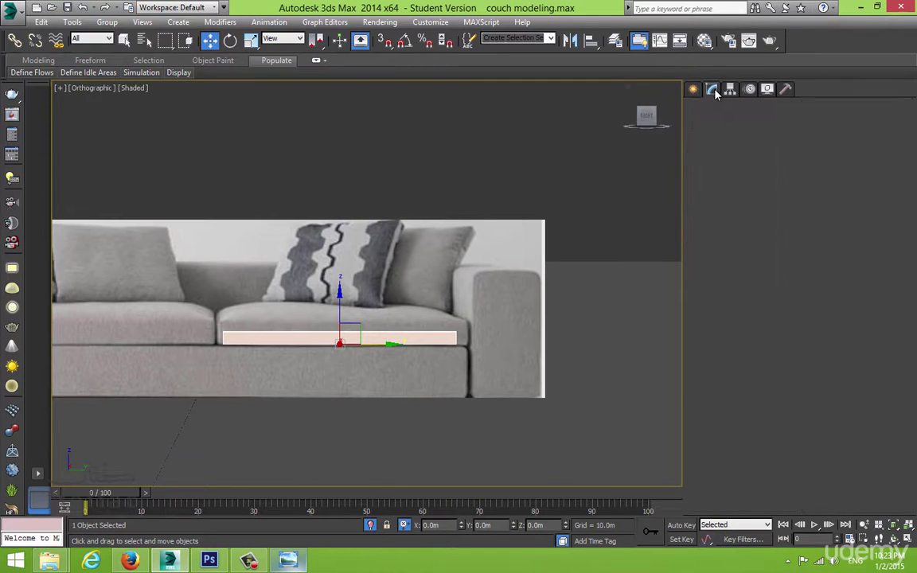
drag(781, 361, 781, 353)
key(alt+w)
key(alt+w)
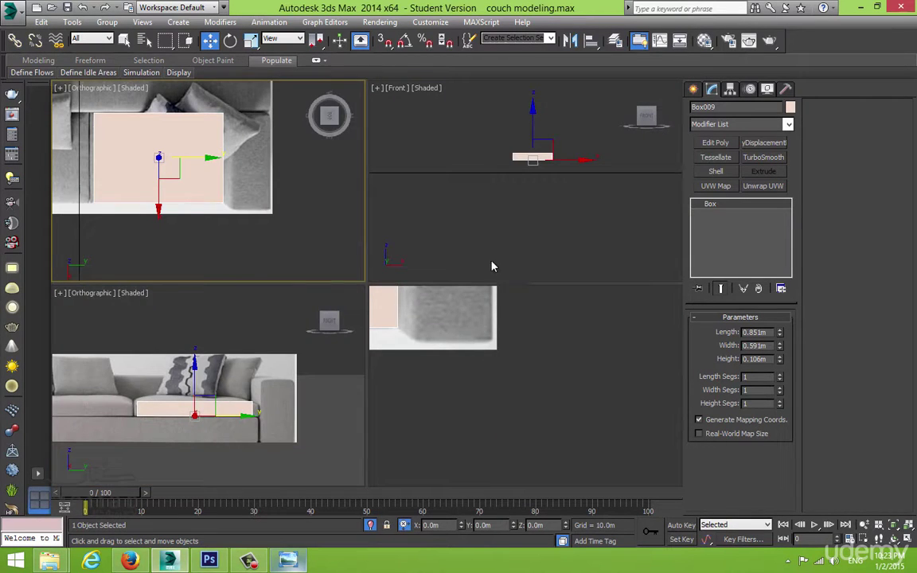
- Set the cushion box's length to 0.911 m and shift it along Y to fit the right seat cushion in the side reference
right_click(496, 229)
key(alt+w)
key(z)
scroll(470, 239, down, 2)
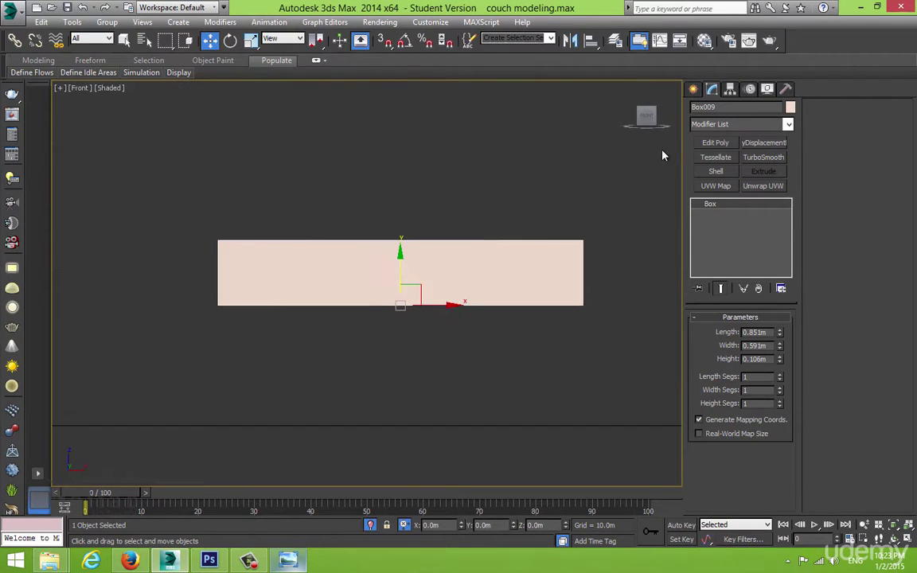
key(F3)
scroll(442, 241, down, 3)
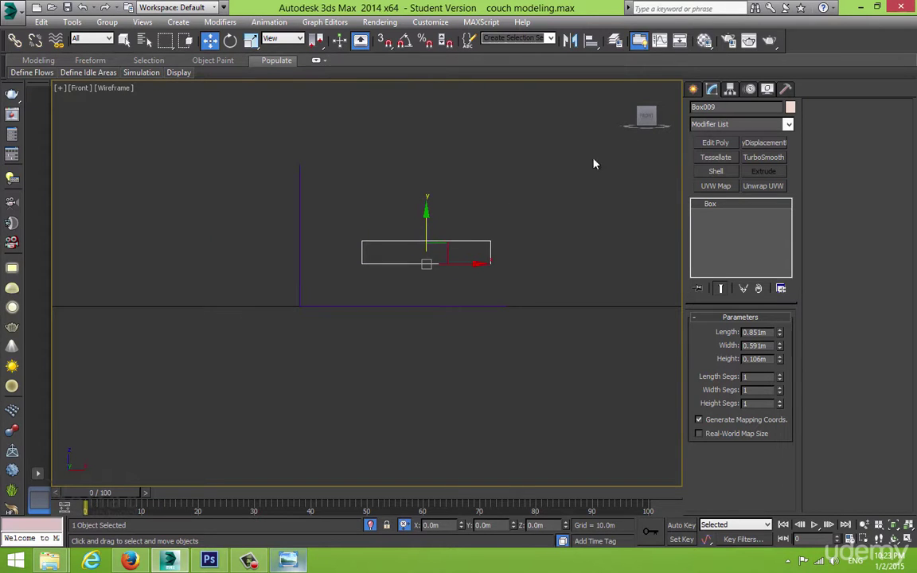
click(660, 121)
key(F3)
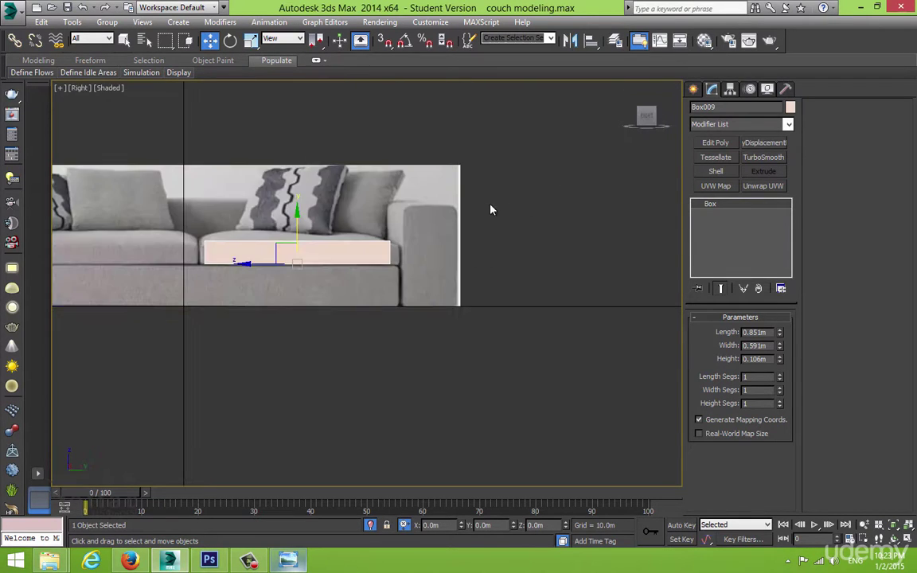
scroll(362, 239, up, 3)
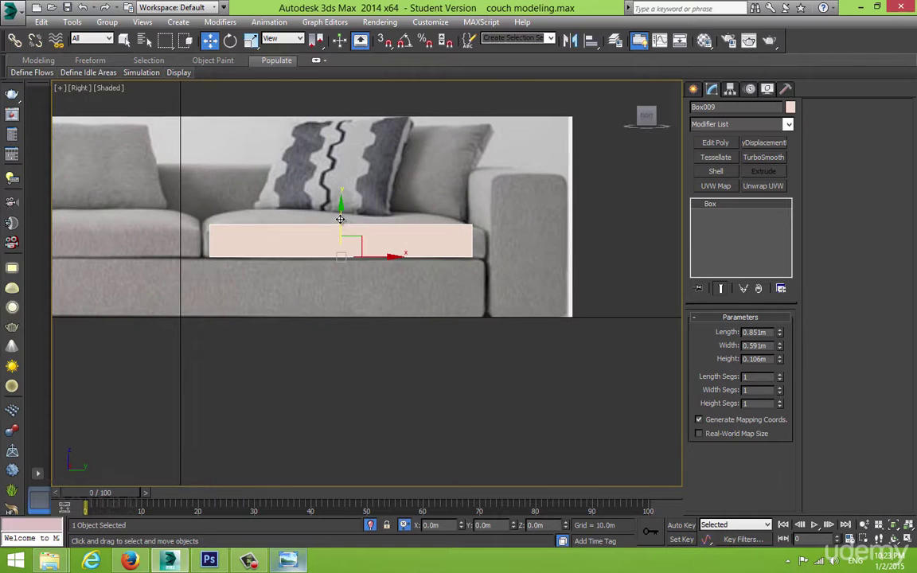
drag(380, 258, 382, 257)
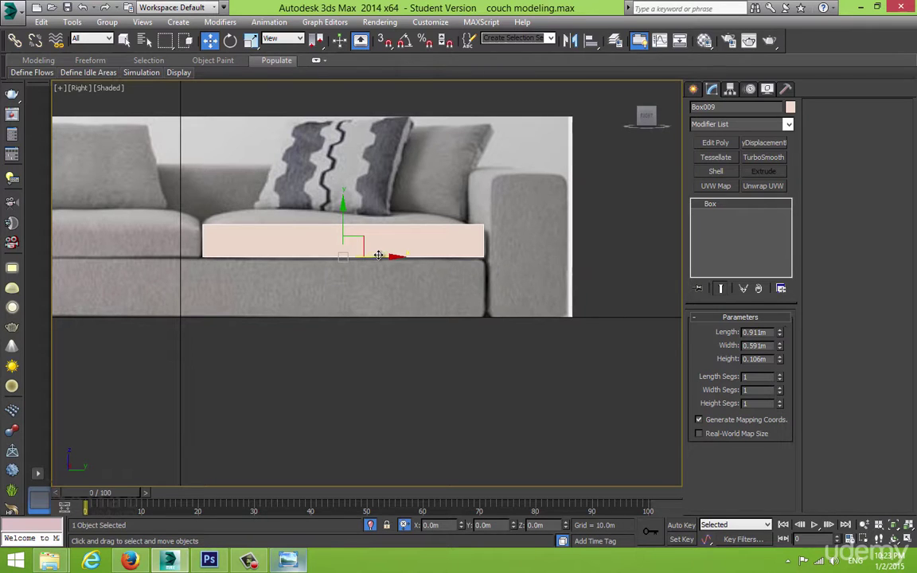
drag(378, 255, 379, 257)
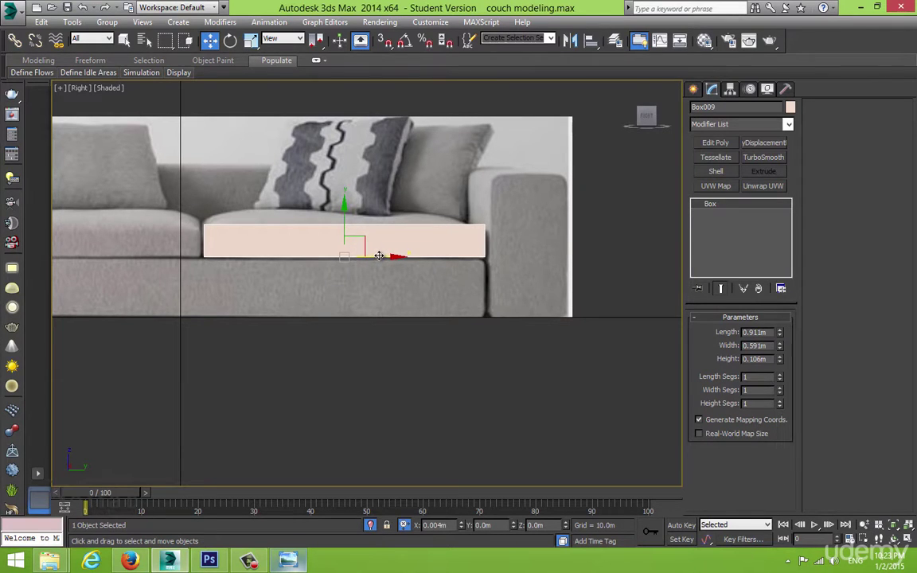
- Convert the cushion box to an Editable Poly and switch to edge selection in the perspective view
key(alt+w)
middle_click(495, 395)
key(alt+w)
key(z)
alt+middle_drag(455, 360, 605, 212)
right_click(404, 281)
middle_drag(357, 271, 395, 205)
mouse_move(526, 393)
click(559, 402)
key(2)
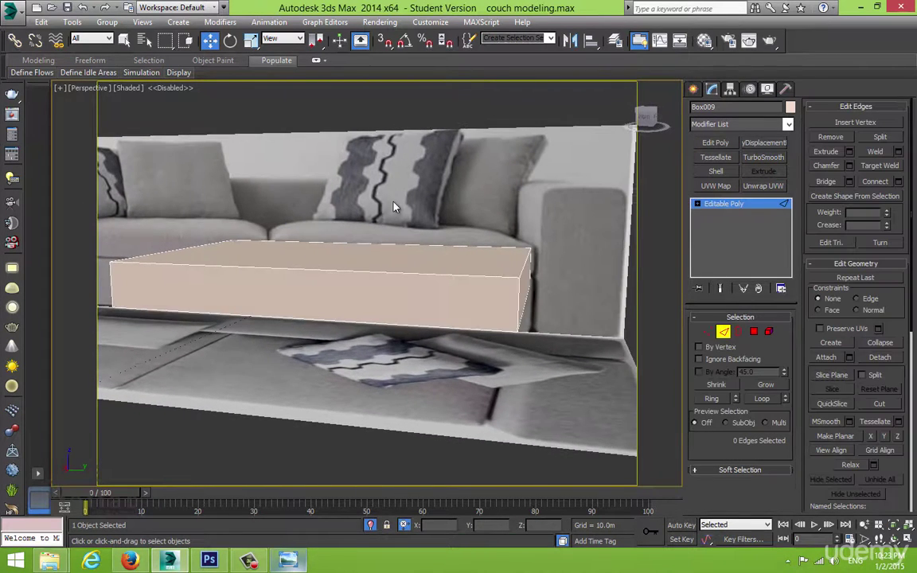
- Connect the four long edges of the cushion box with 3 segments and a pinch of 85
drag(395, 204, 335, 339)
right_click(381, 287)
click(252, 332)
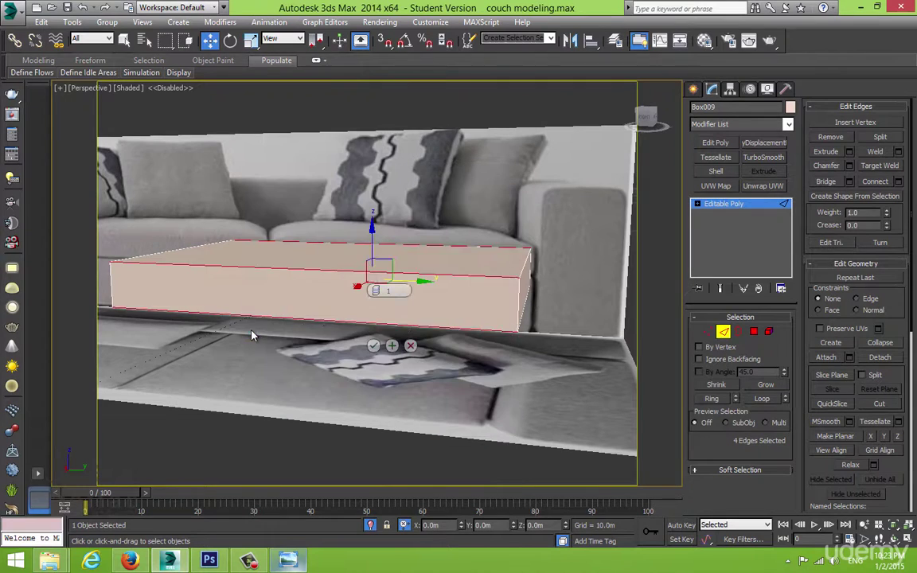
click(378, 289)
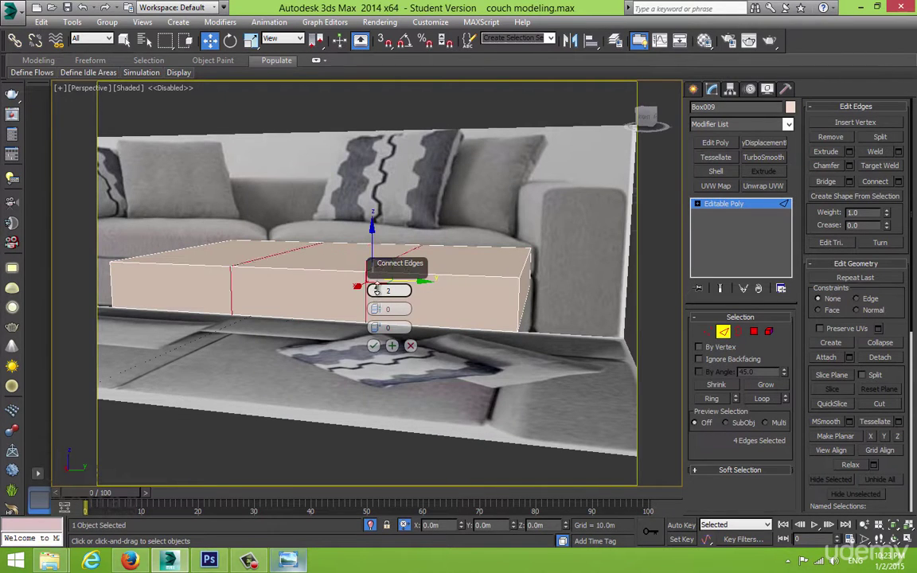
click(378, 289)
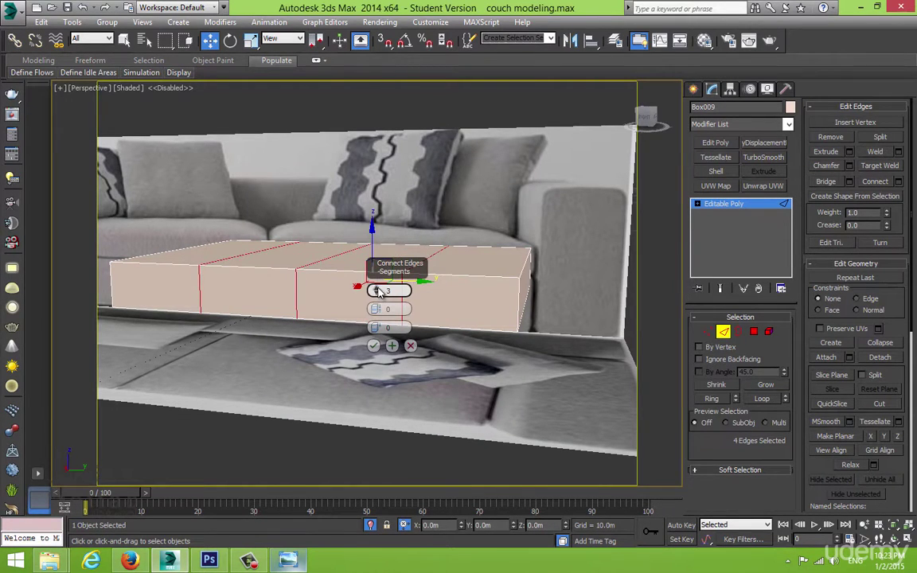
drag(377, 309, 394, 88)
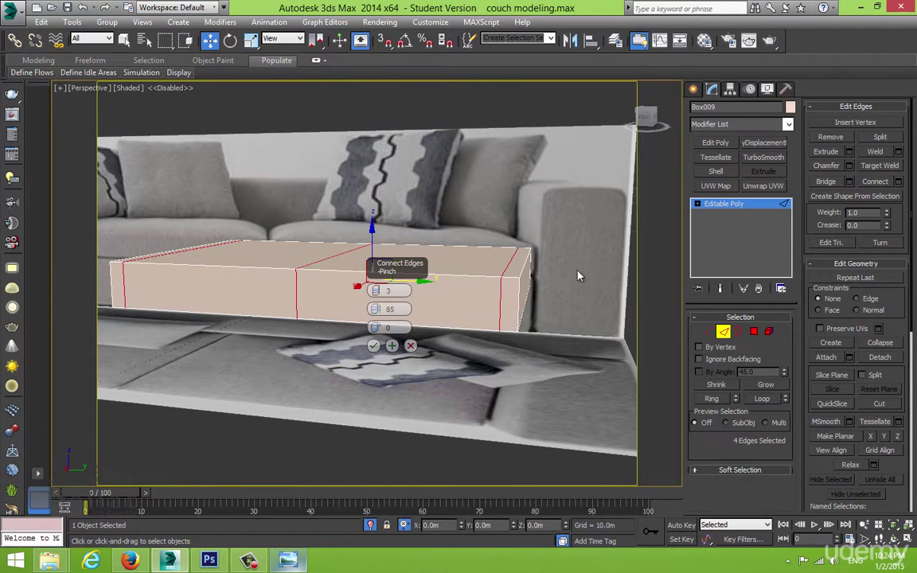
alt+middle_drag(580, 275, 573, 288)
alt+middle_drag(296, 300, 322, 320)
scroll(295, 317, down, 1)
scroll(323, 320, up, 1)
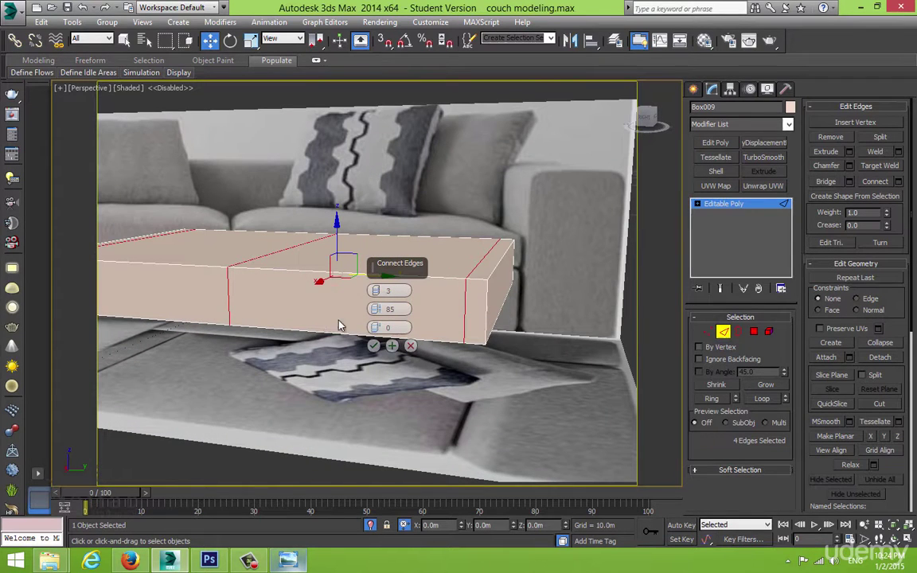
click(374, 346)
- Connect the edges running along the cushion's depth with 3 segments and a pinch of 85
alt+middle_drag(403, 333, 446, 296)
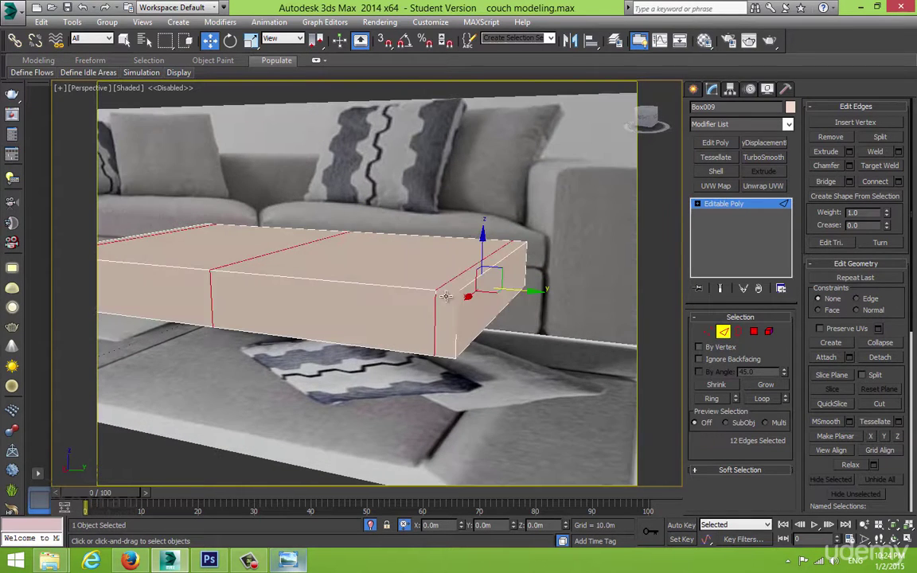
click(473, 284)
right_click(432, 290)
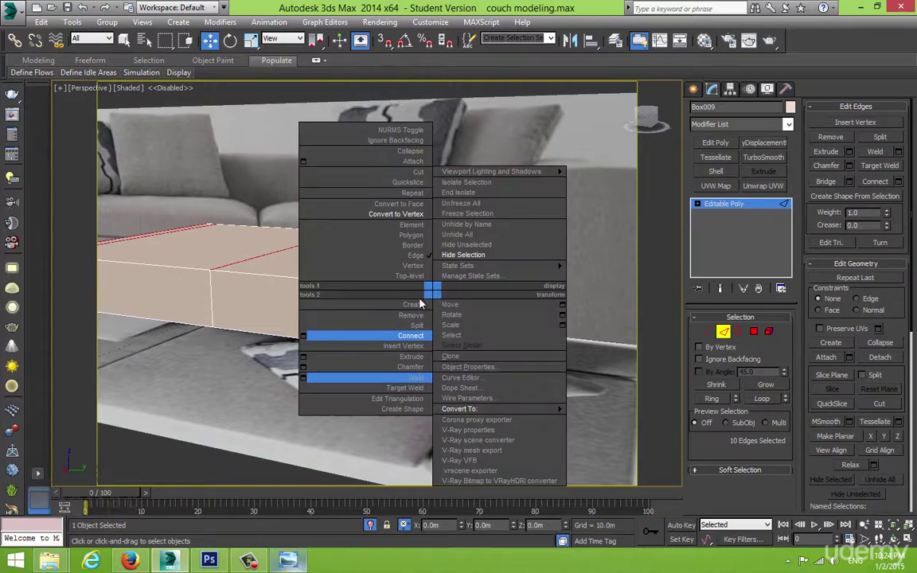
click(305, 336)
alt+middle_drag(305, 336, 452, 317)
click(378, 345)
- Connect the vertical edges around the cushion with 2 segments, pinched towards its top and bottom faces
click(509, 295)
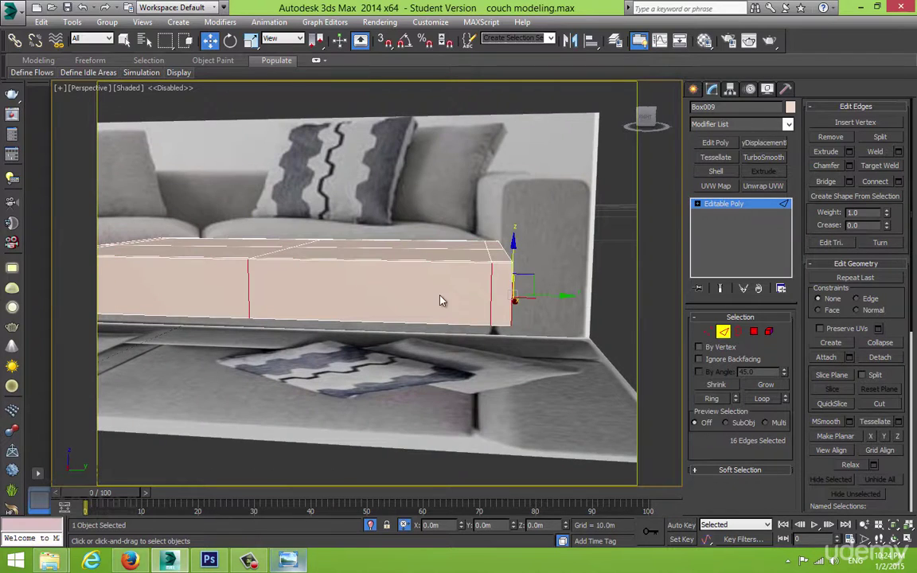
right_click(438, 295)
click(308, 336)
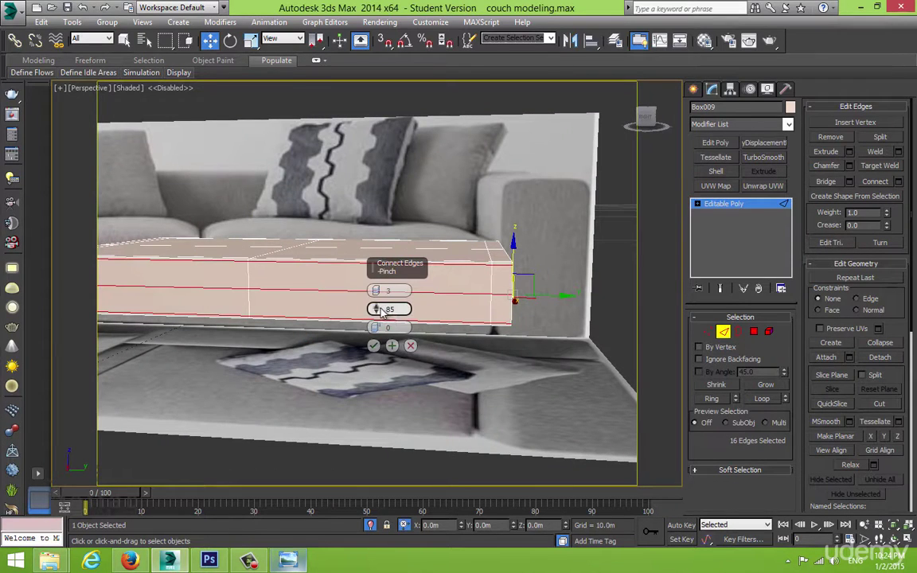
drag(378, 313, 389, 378)
double_click(377, 294)
click(377, 288)
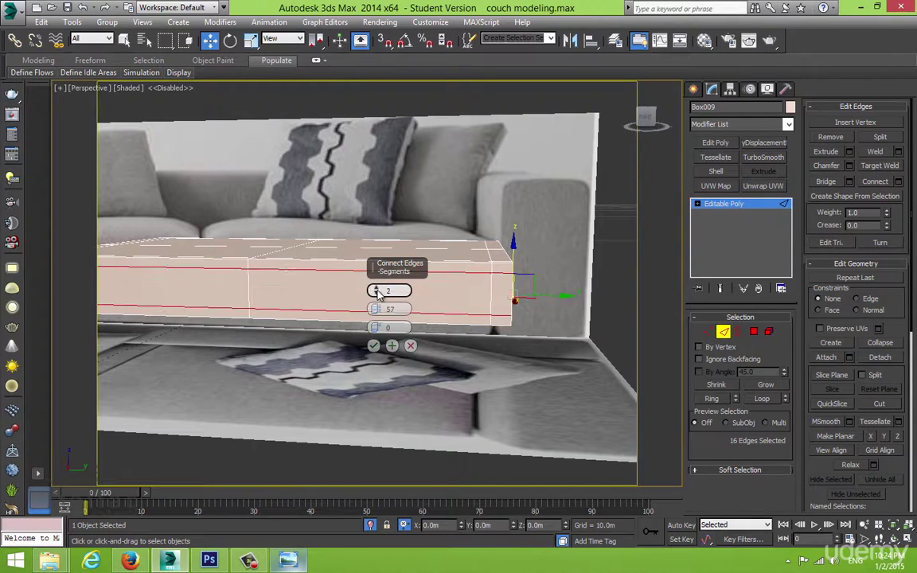
drag(378, 313, 379, 321)
click(375, 347)
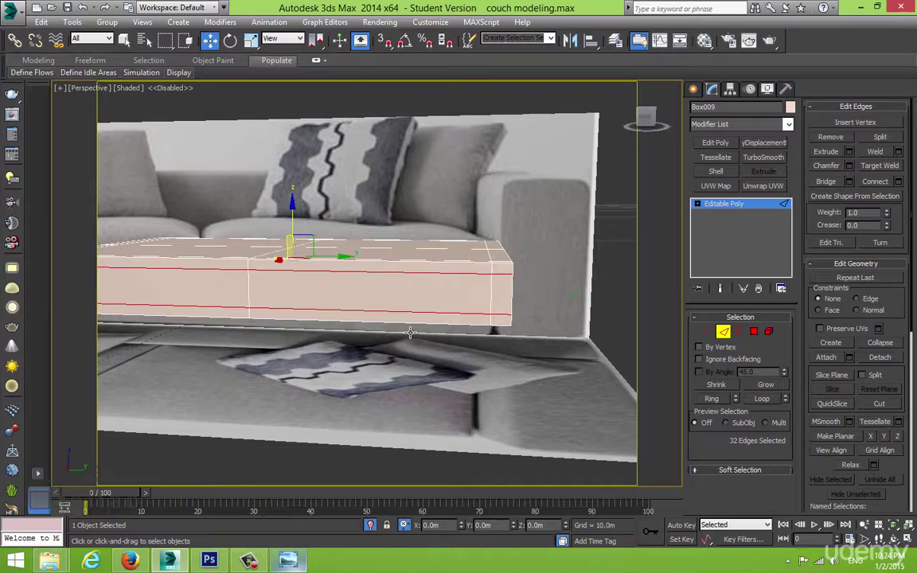
- Try a TurboSmooth modifier with 2 iterations on the cushion and remove it from the stack
click(723, 333)
click(765, 157)
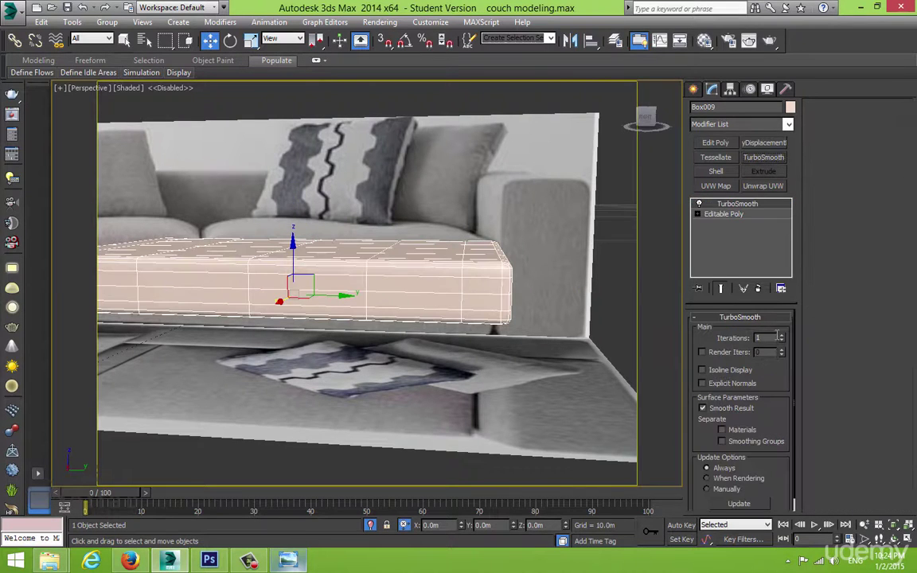
click(535, 359)
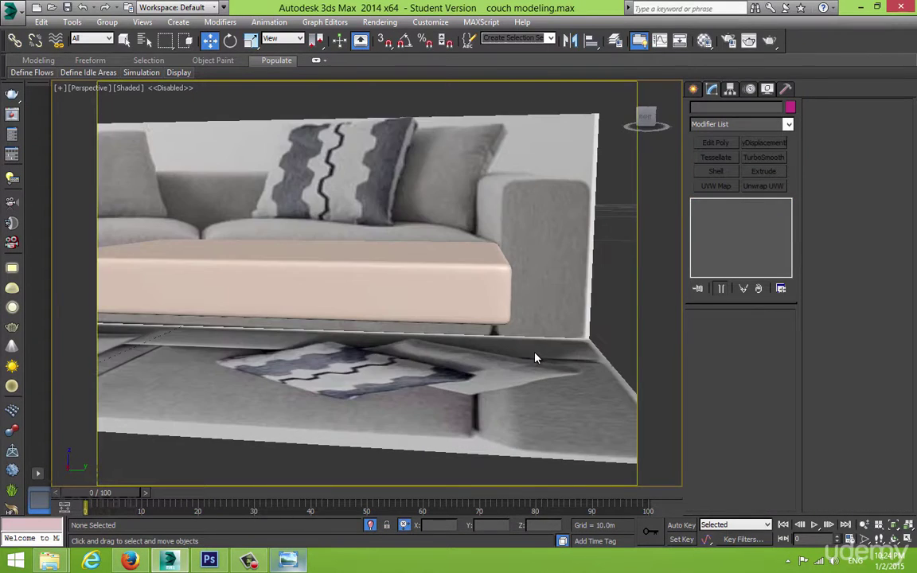
click(469, 289)
scroll(468, 288, down, 3)
middle_drag(468, 289, 475, 318)
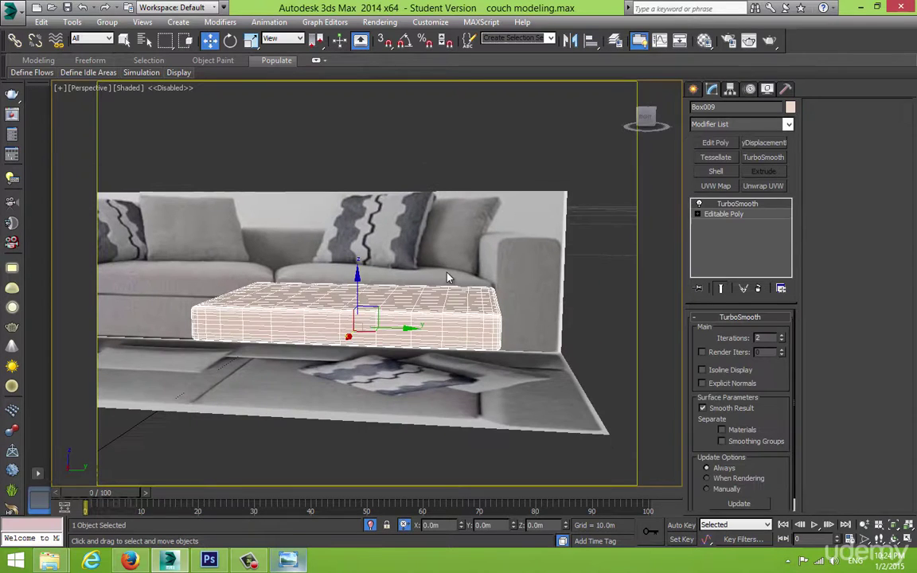
click(758, 289)
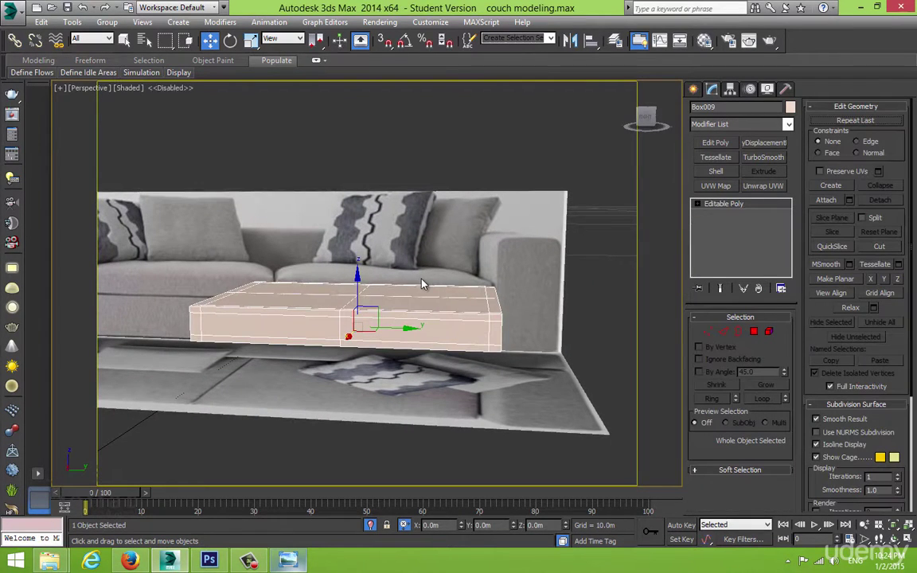
- Connect the lengthwise edges in the right half of the cushion with 2 segments and a pinch of 0
click(722, 333)
alt+middle_drag(399, 236, 403, 258)
drag(446, 256, 420, 351)
right_click(417, 328)
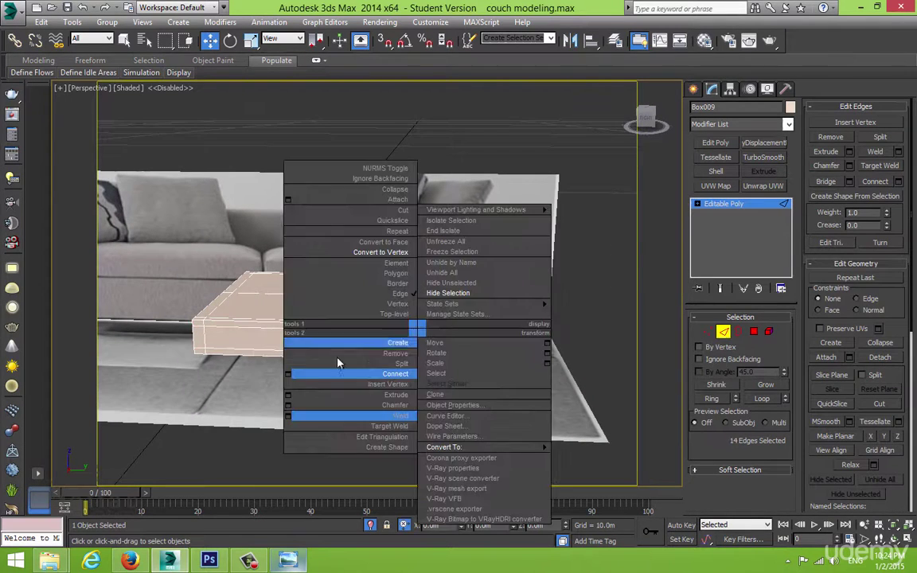
click(289, 373)
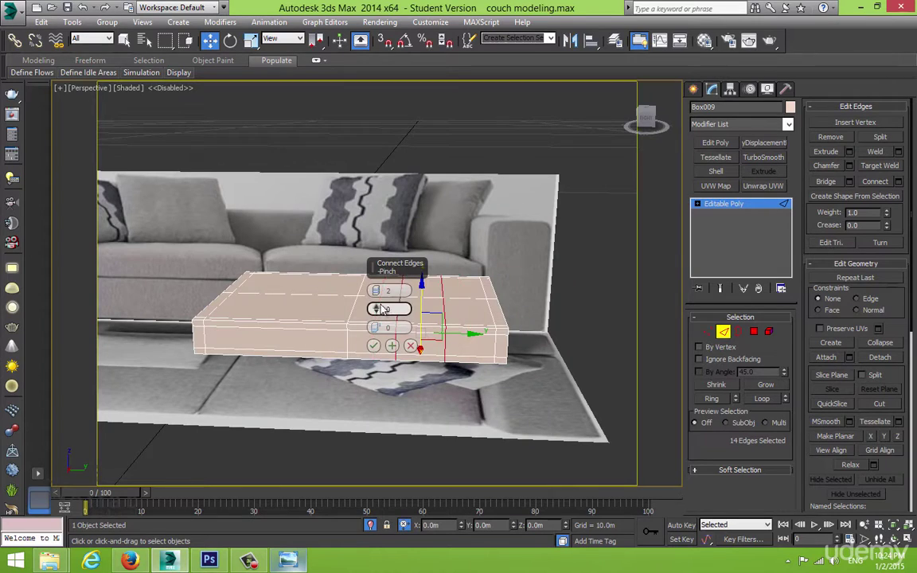
click(375, 346)
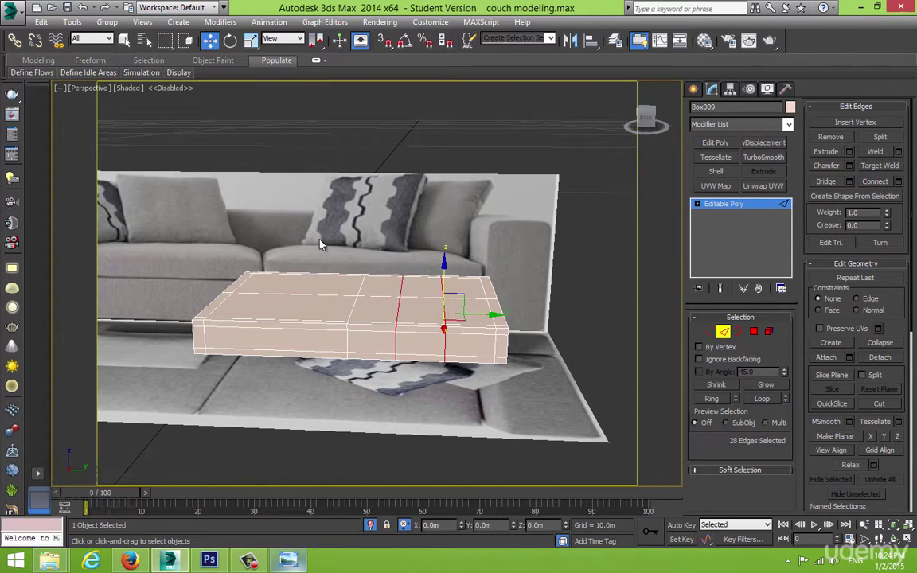
- Connect the lengthwise edges in the left half of the cushion with 2 segments
drag(280, 403, 279, 402)
right_click(301, 331)
click(262, 376)
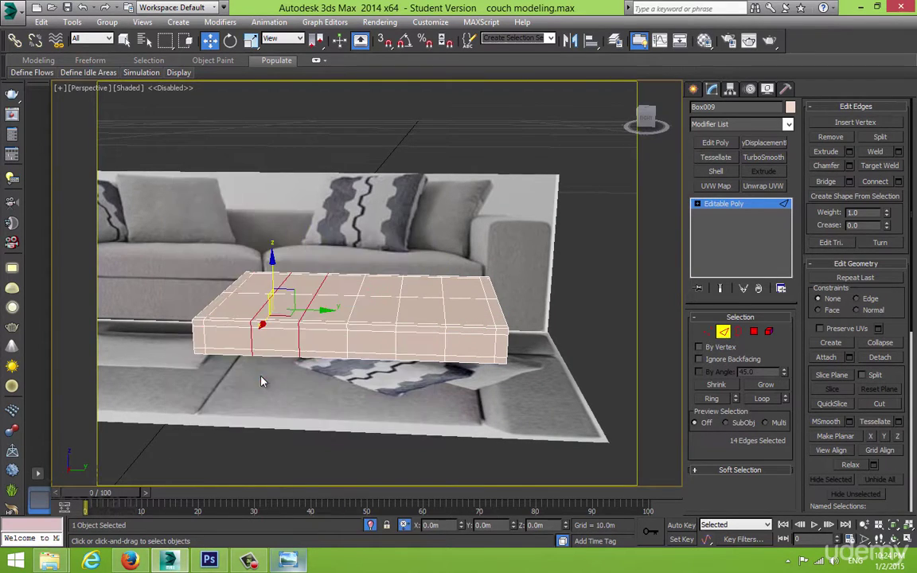
- Select all depth edges in the front half of the cushion and connect them with 3 segments
alt+middle_drag(452, 323, 491, 371)
key(F3)
drag(528, 338, 195, 345)
key(F3)
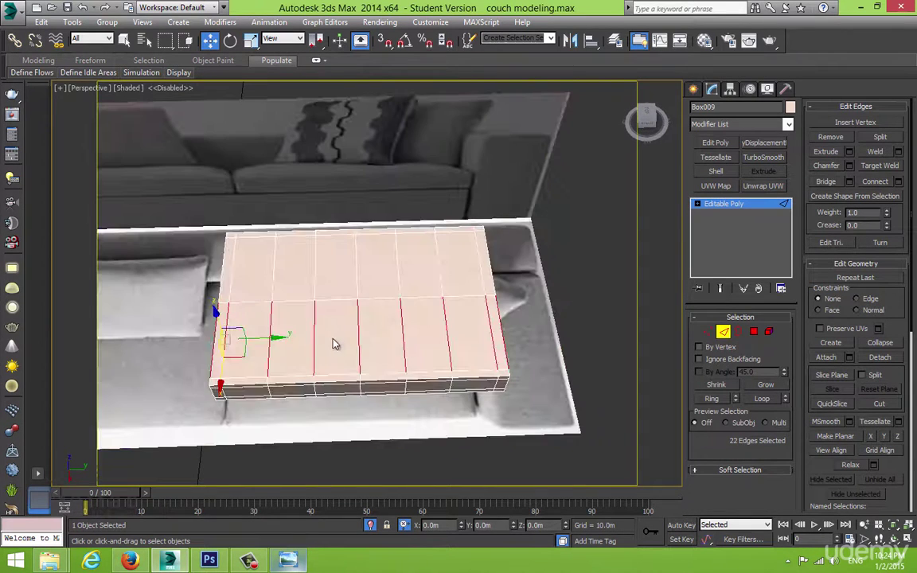
right_click(331, 339)
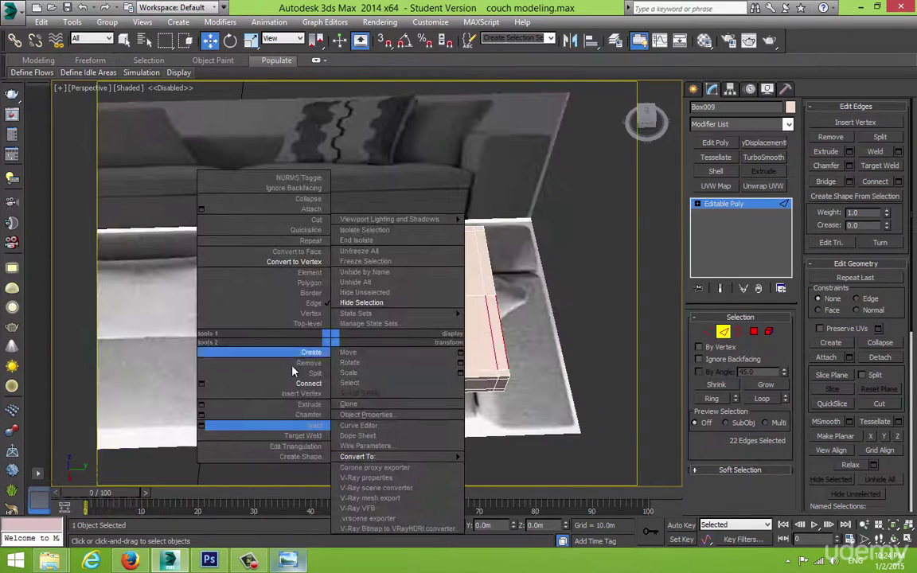
click(205, 384)
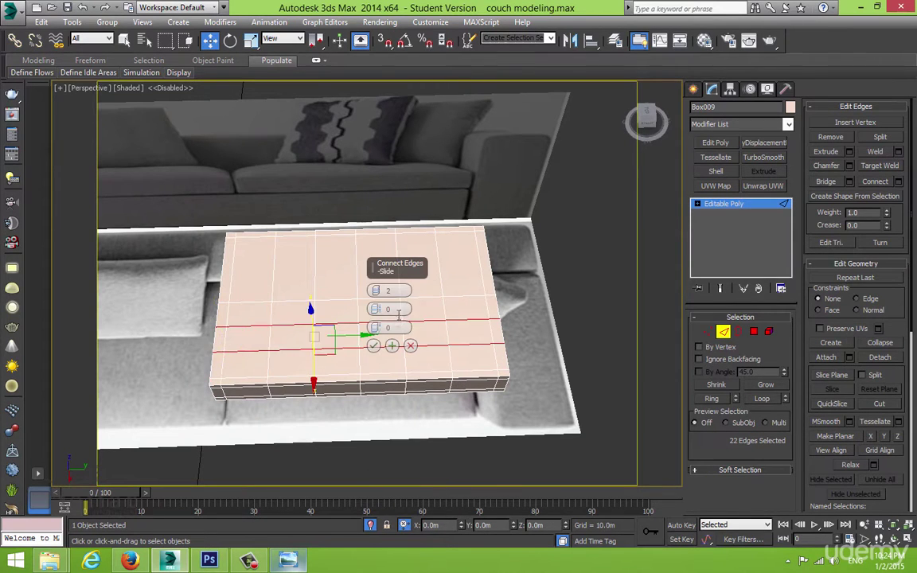
click(378, 294)
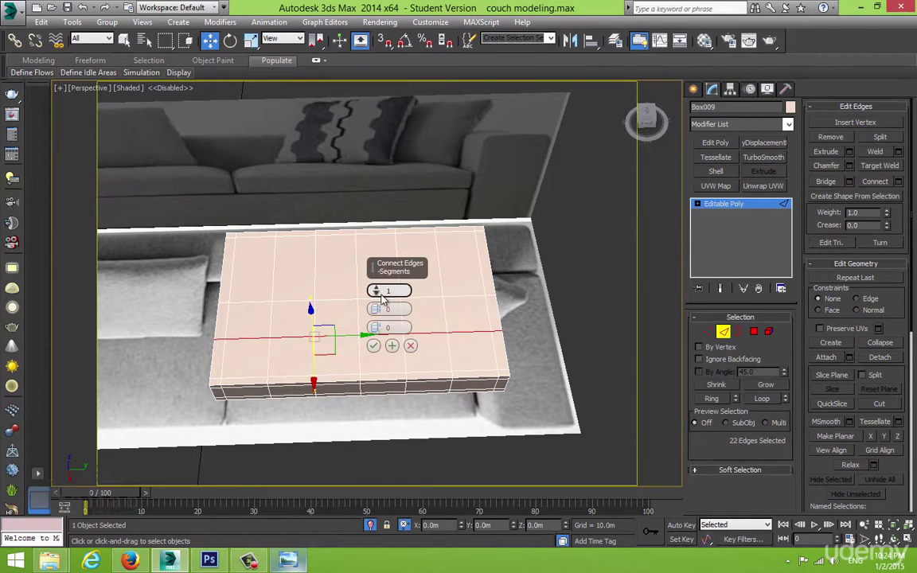
click(378, 288)
click(378, 288)
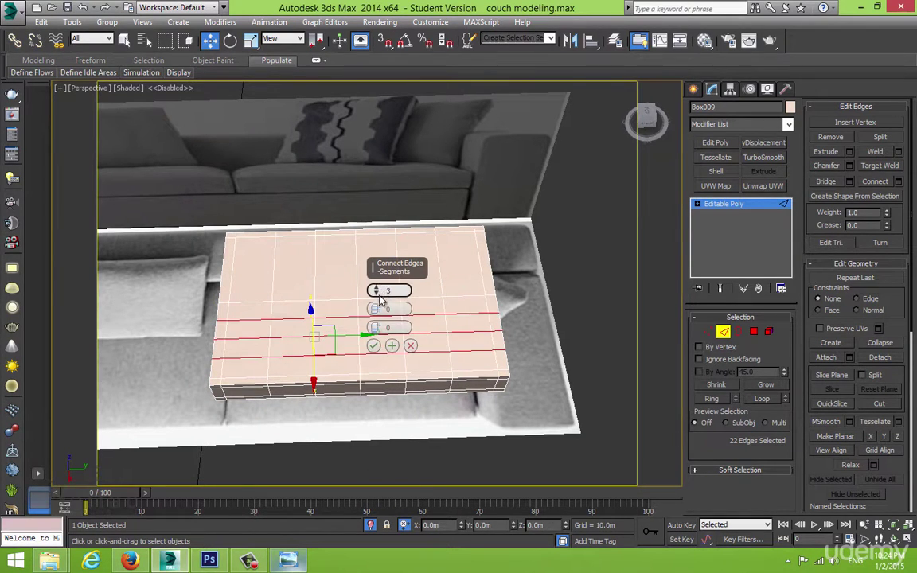
click(375, 347)
- Connect the depth edges in the back half of the cushion with 3 segments
key(F3)
right_click(342, 267)
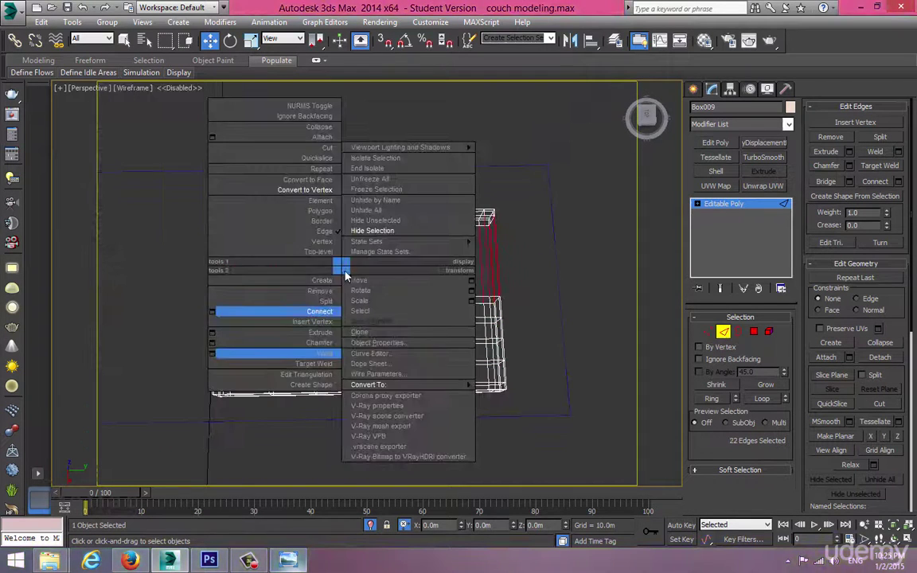
click(214, 312)
key(F3)
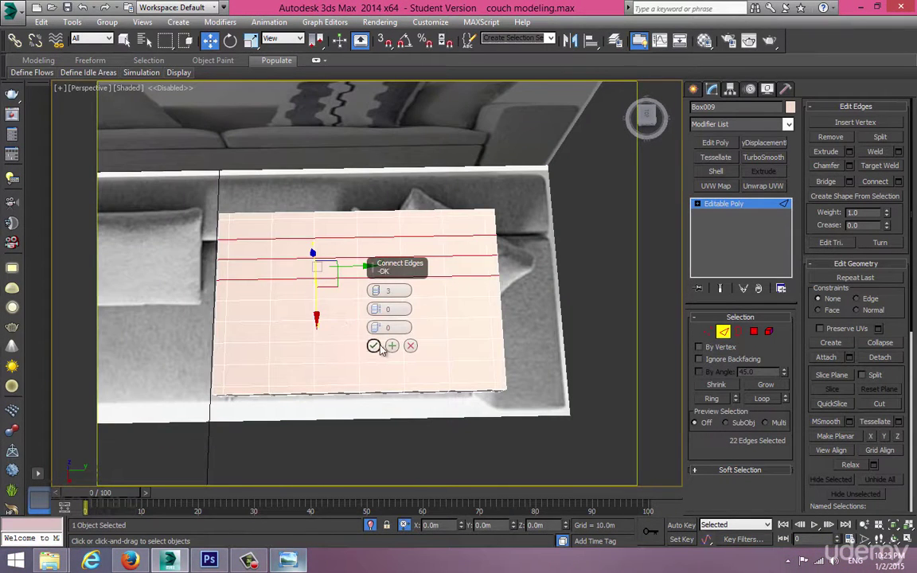
click(378, 346)
alt+middle_drag(374, 340, 412, 292)
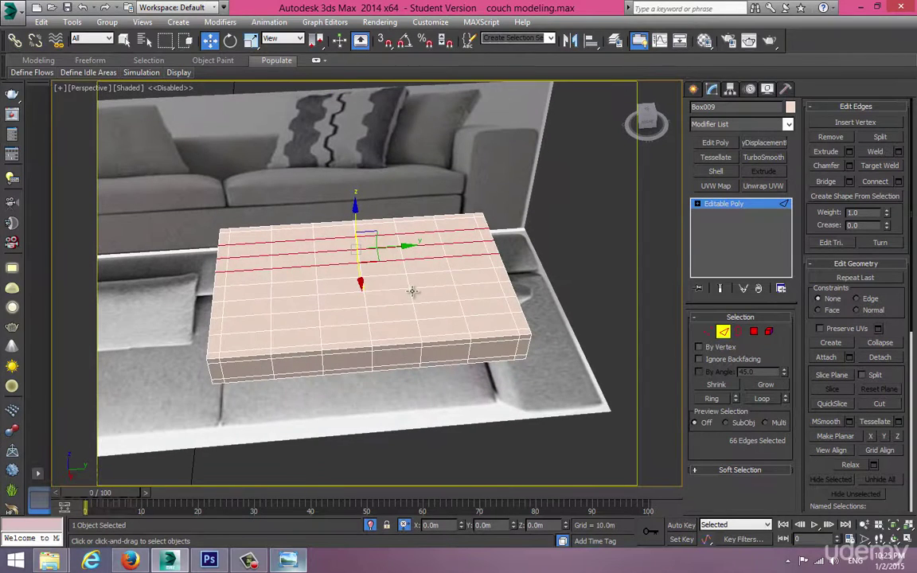
- Undo the 3-segment connections and connect the depth edges in the cushion's front half with 1 segment
key(ctrl+z)
key(ctrl+z)
key(ctrl+z)
right_click(395, 276)
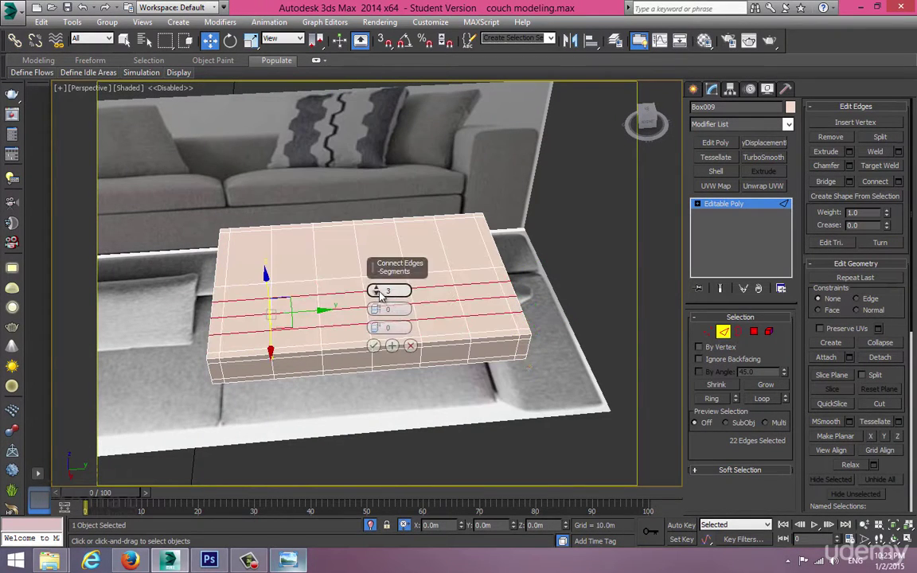
drag(375, 293, 379, 339)
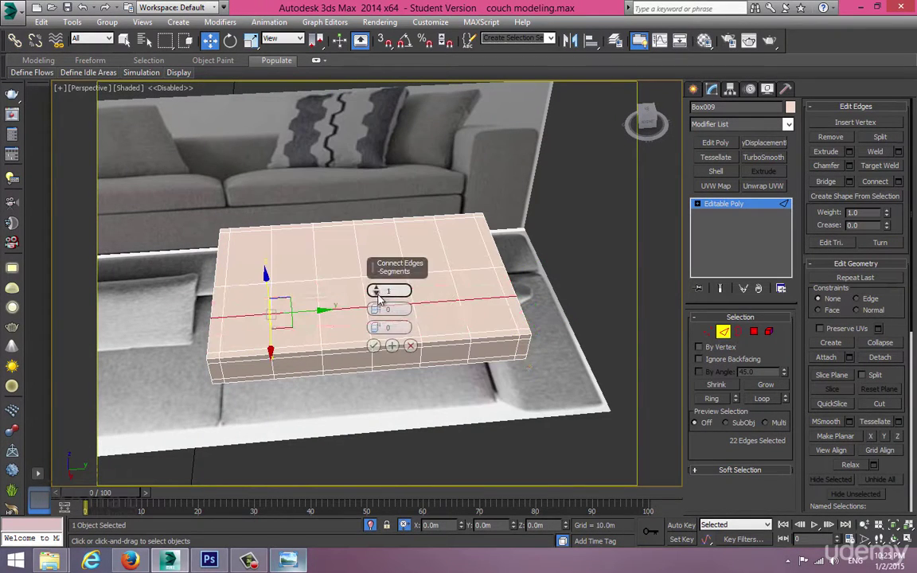
click(374, 346)
- Connect the depth edges in the back half of the cushion with 1 segment
alt+middle_drag(379, 318, 396, 338)
key(F3)
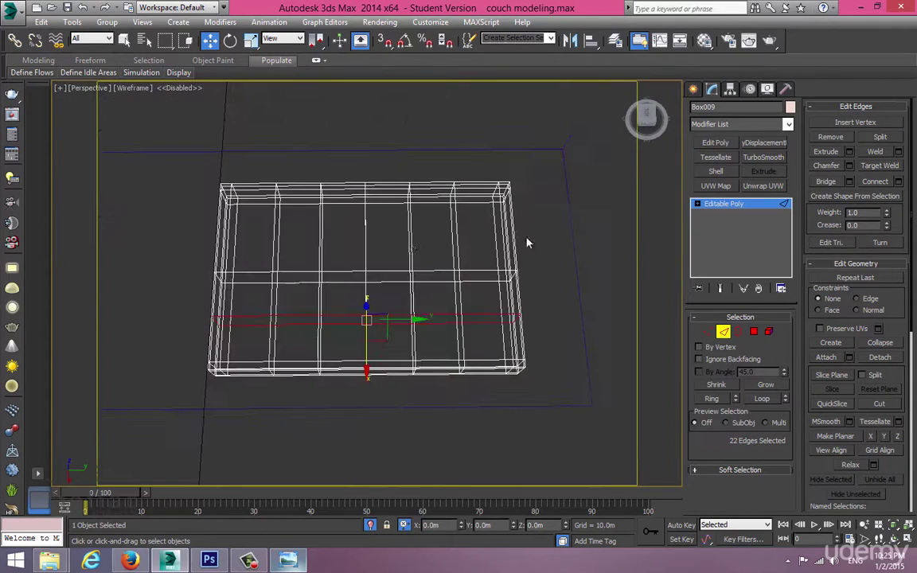
right_click(356, 239)
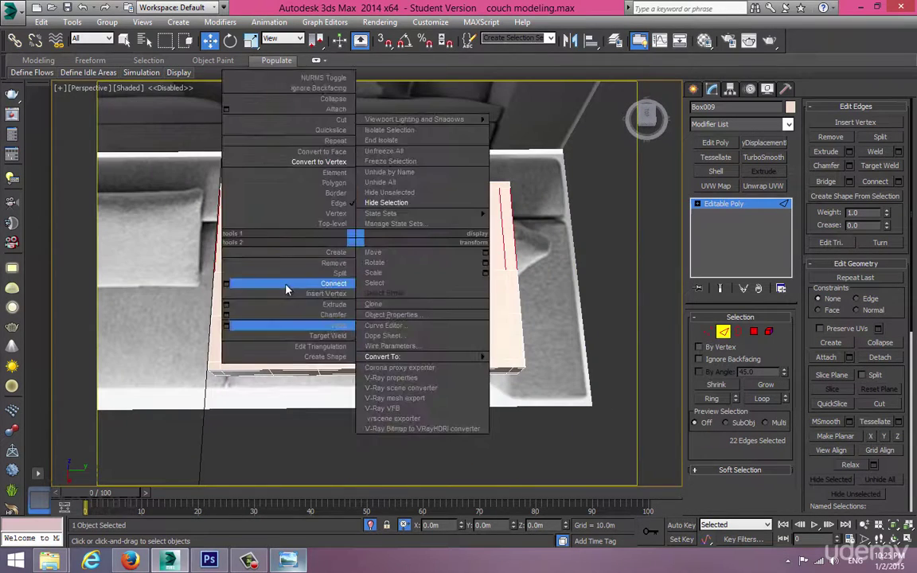
click(288, 287)
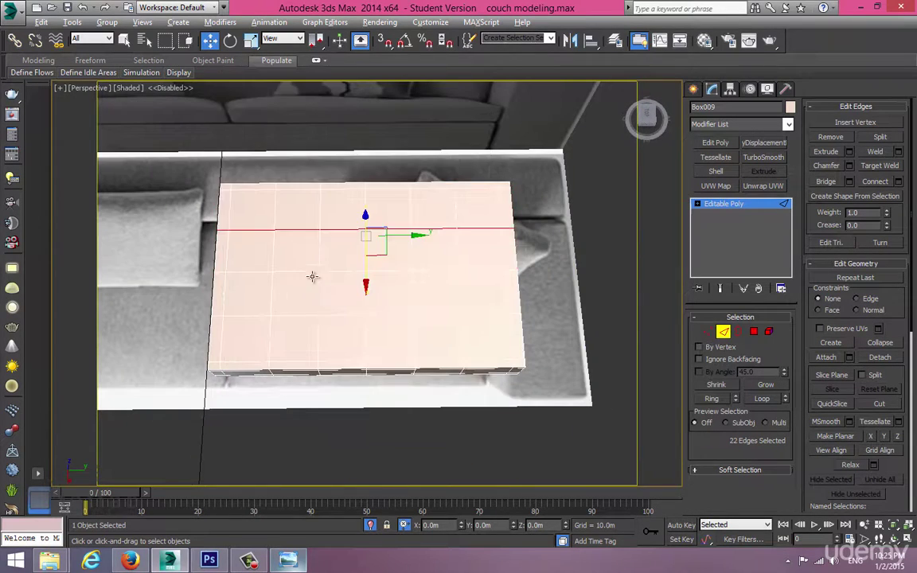
- In the orthographic front view of the couch, move the cushion's upper-right corner vertices inward and slightly down to round the corner
alt+middle_drag(314, 278, 357, 278)
scroll(532, 301, up, 3)
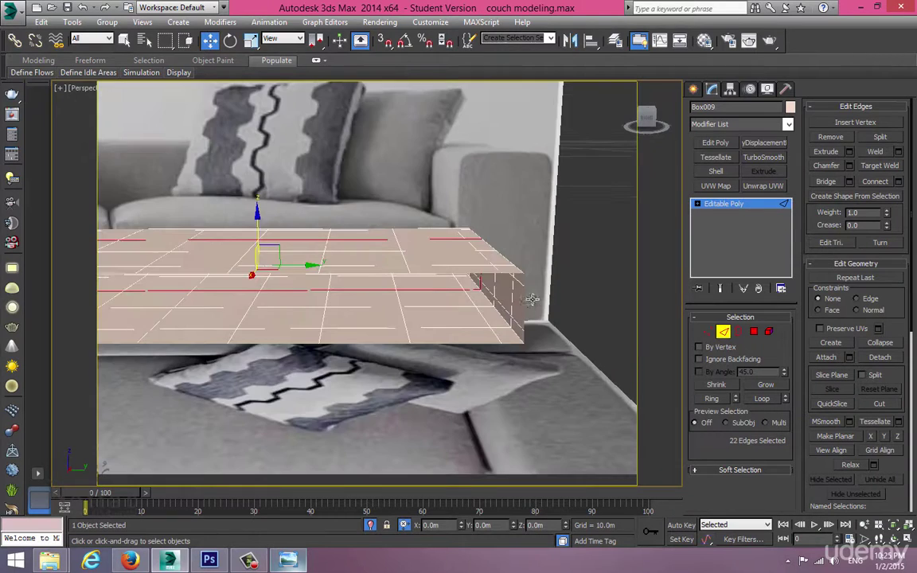
alt+middle_drag(532, 300, 476, 269)
key(alt+w)
right_click(268, 350)
key(alt+w)
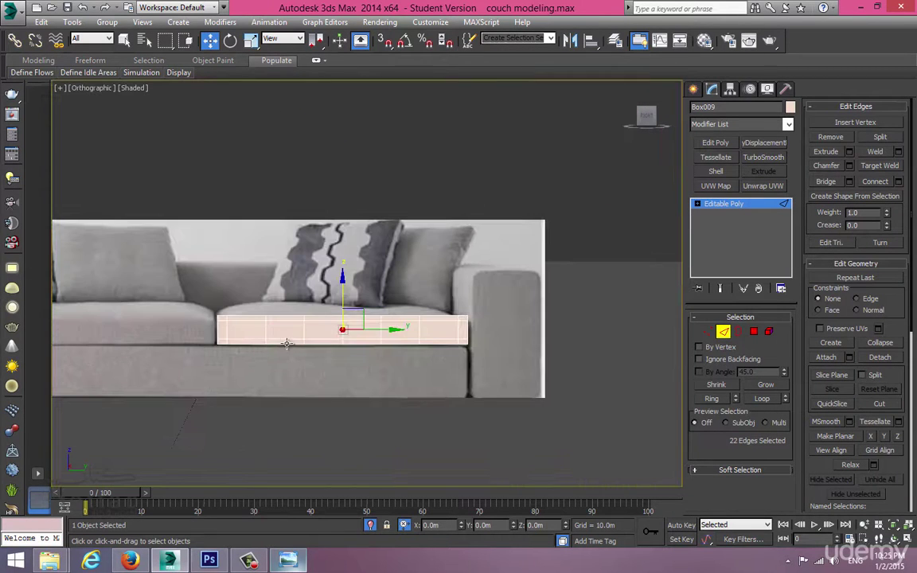
key(1)
middle_drag(470, 326, 408, 308)
scroll(407, 308, up, 3)
scroll(408, 271, up, 1)
scroll(403, 259, up, 3)
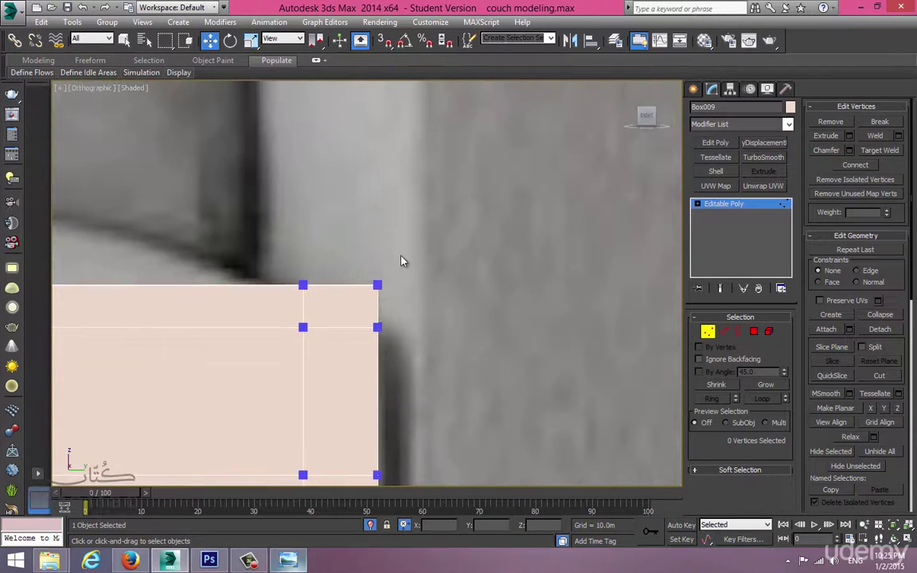
drag(400, 255, 377, 280)
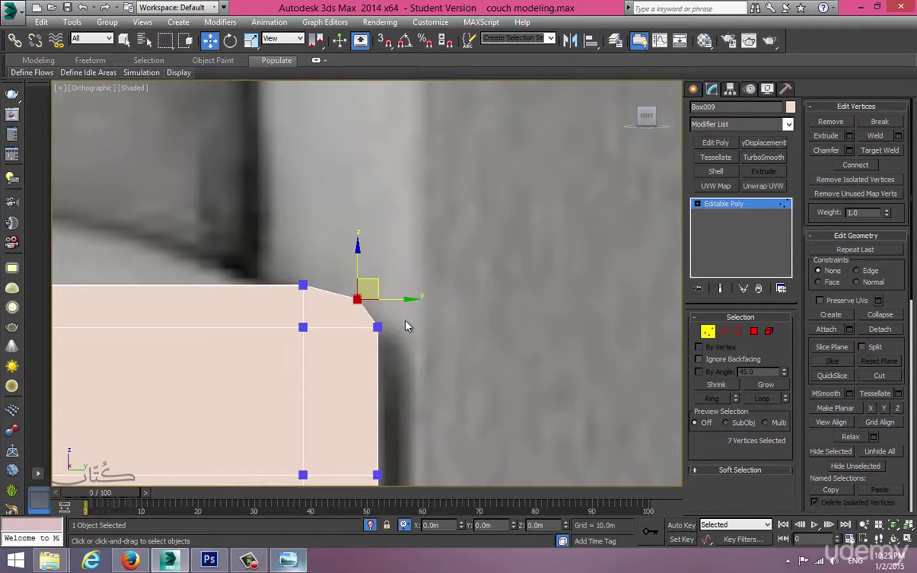
- On the cushion's right end, lower the side vertices below the upper corner and raise those above the bottom corner
drag(405, 322, 360, 349)
drag(379, 294, 379, 313)
scroll(390, 327, down, 2)
middle_drag(389, 325, 393, 237)
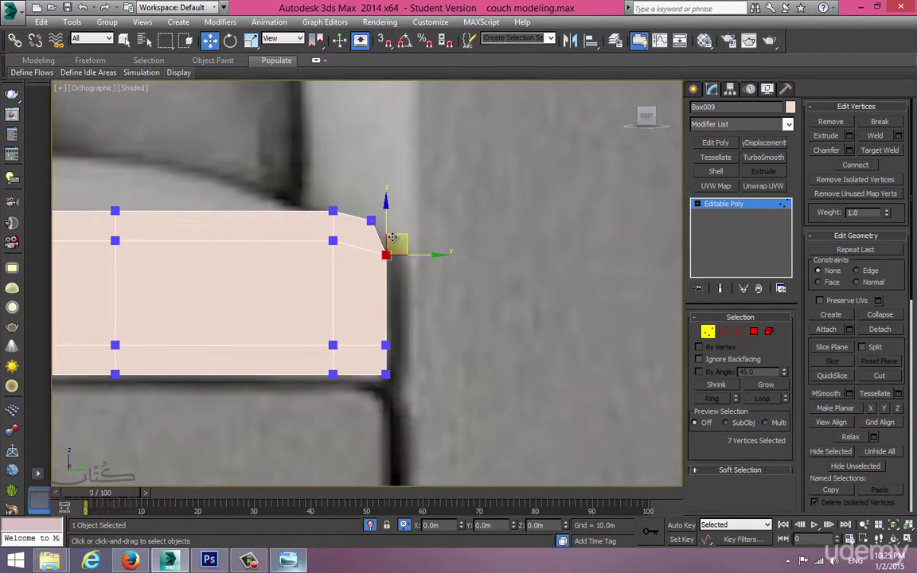
click(384, 346)
drag(385, 314, 383, 300)
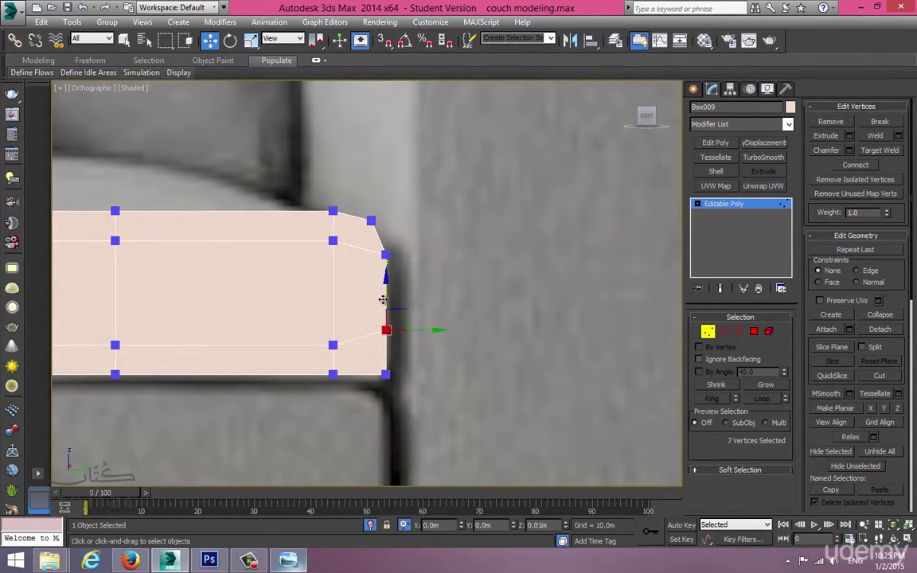
drag(360, 400, 361, 399)
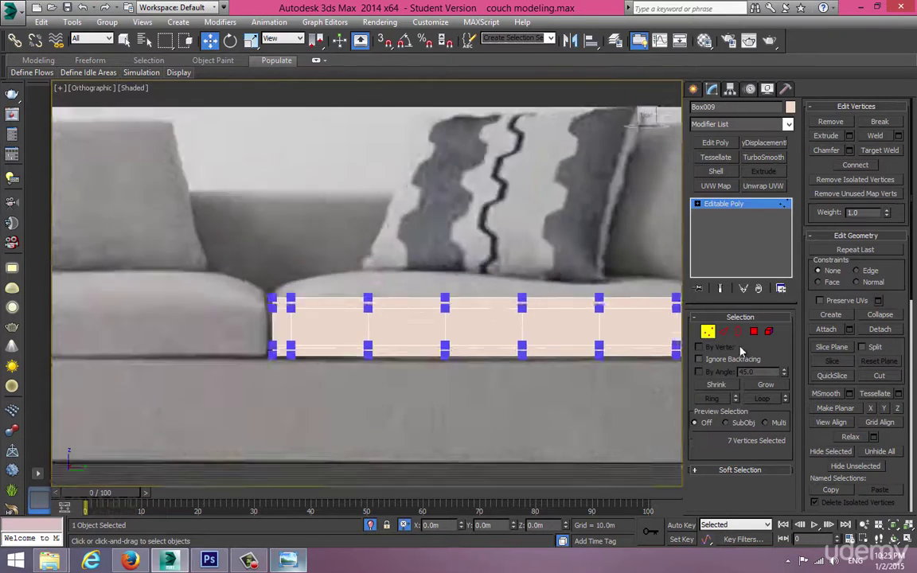
- Round the cushion's upper-left corner by moving its corner vertices inward and down and lowering the side vertices beneath them
middle_drag(311, 300, 442, 318)
scroll(414, 314, up, 8)
drag(290, 301, 364, 319)
scroll(363, 320, down, 2)
middle_drag(364, 319, 353, 212)
drag(338, 235, 294, 280)
drag(312, 216, 339, 273)
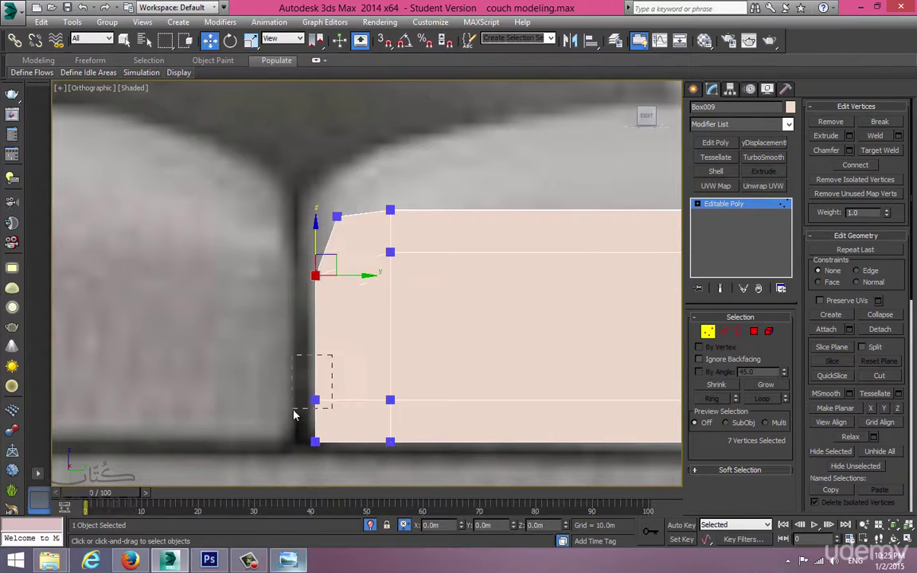